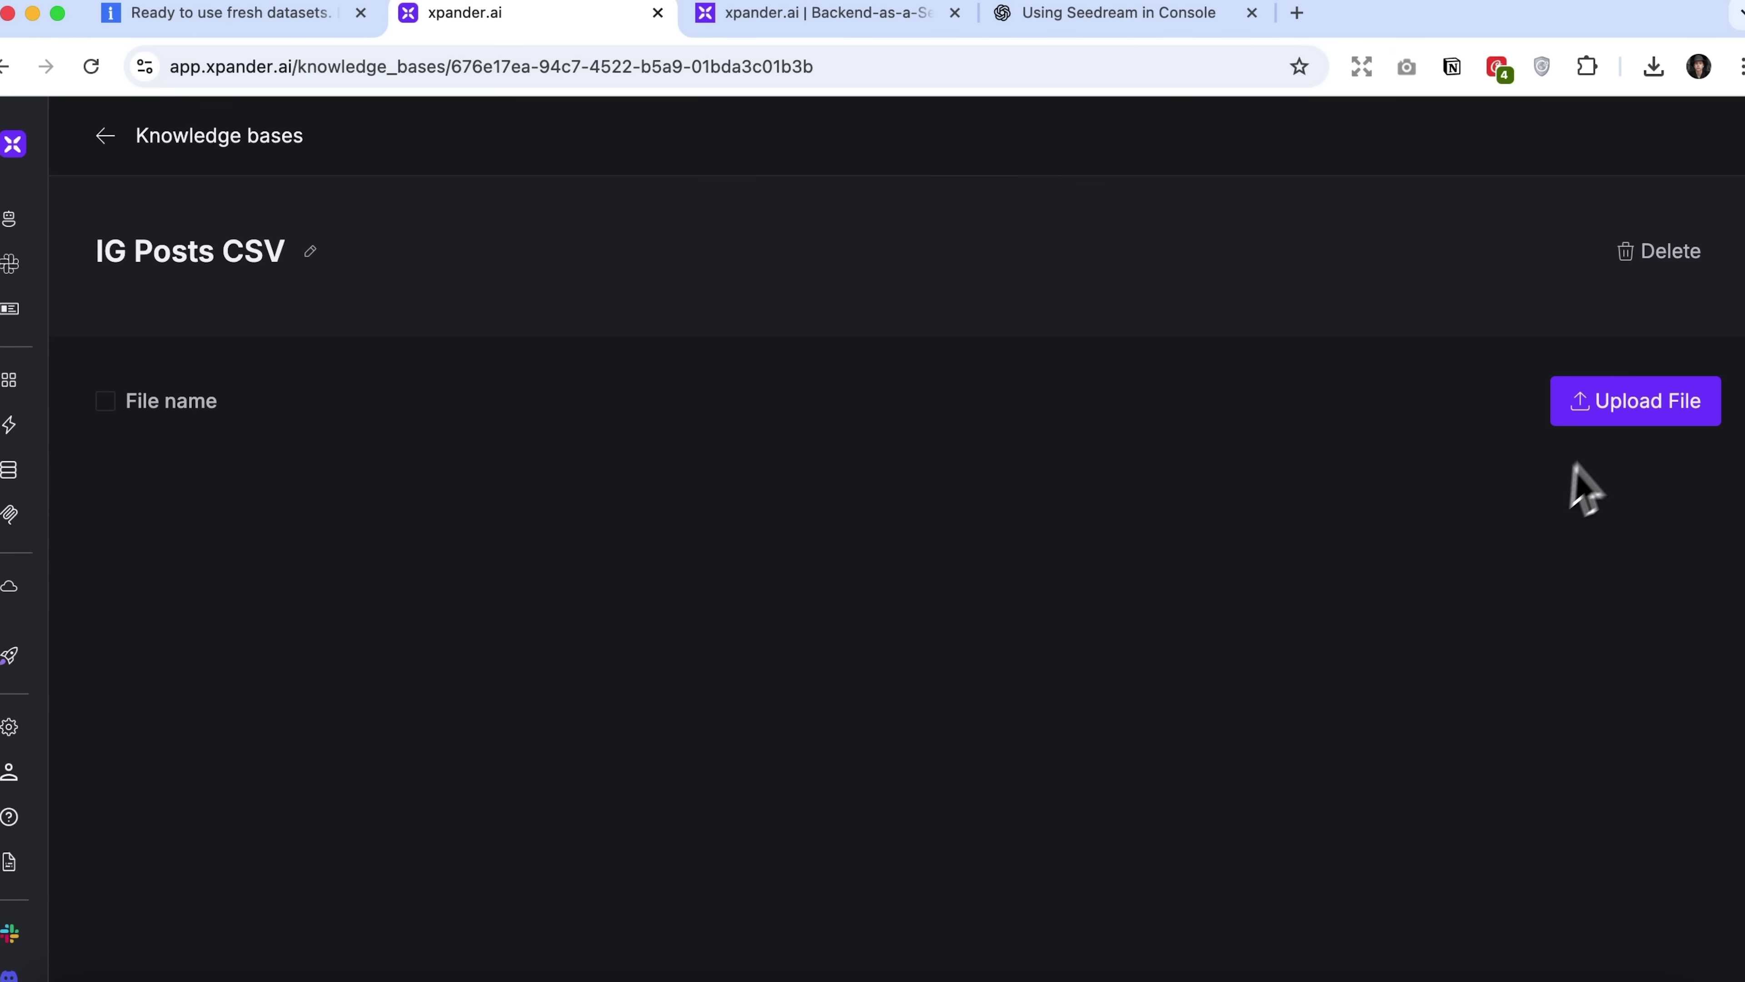
- Bring up the file upload dialog for the IG Posts CSV knowledge base
{"action": "left_click", "coordinate": [1628, 405]}
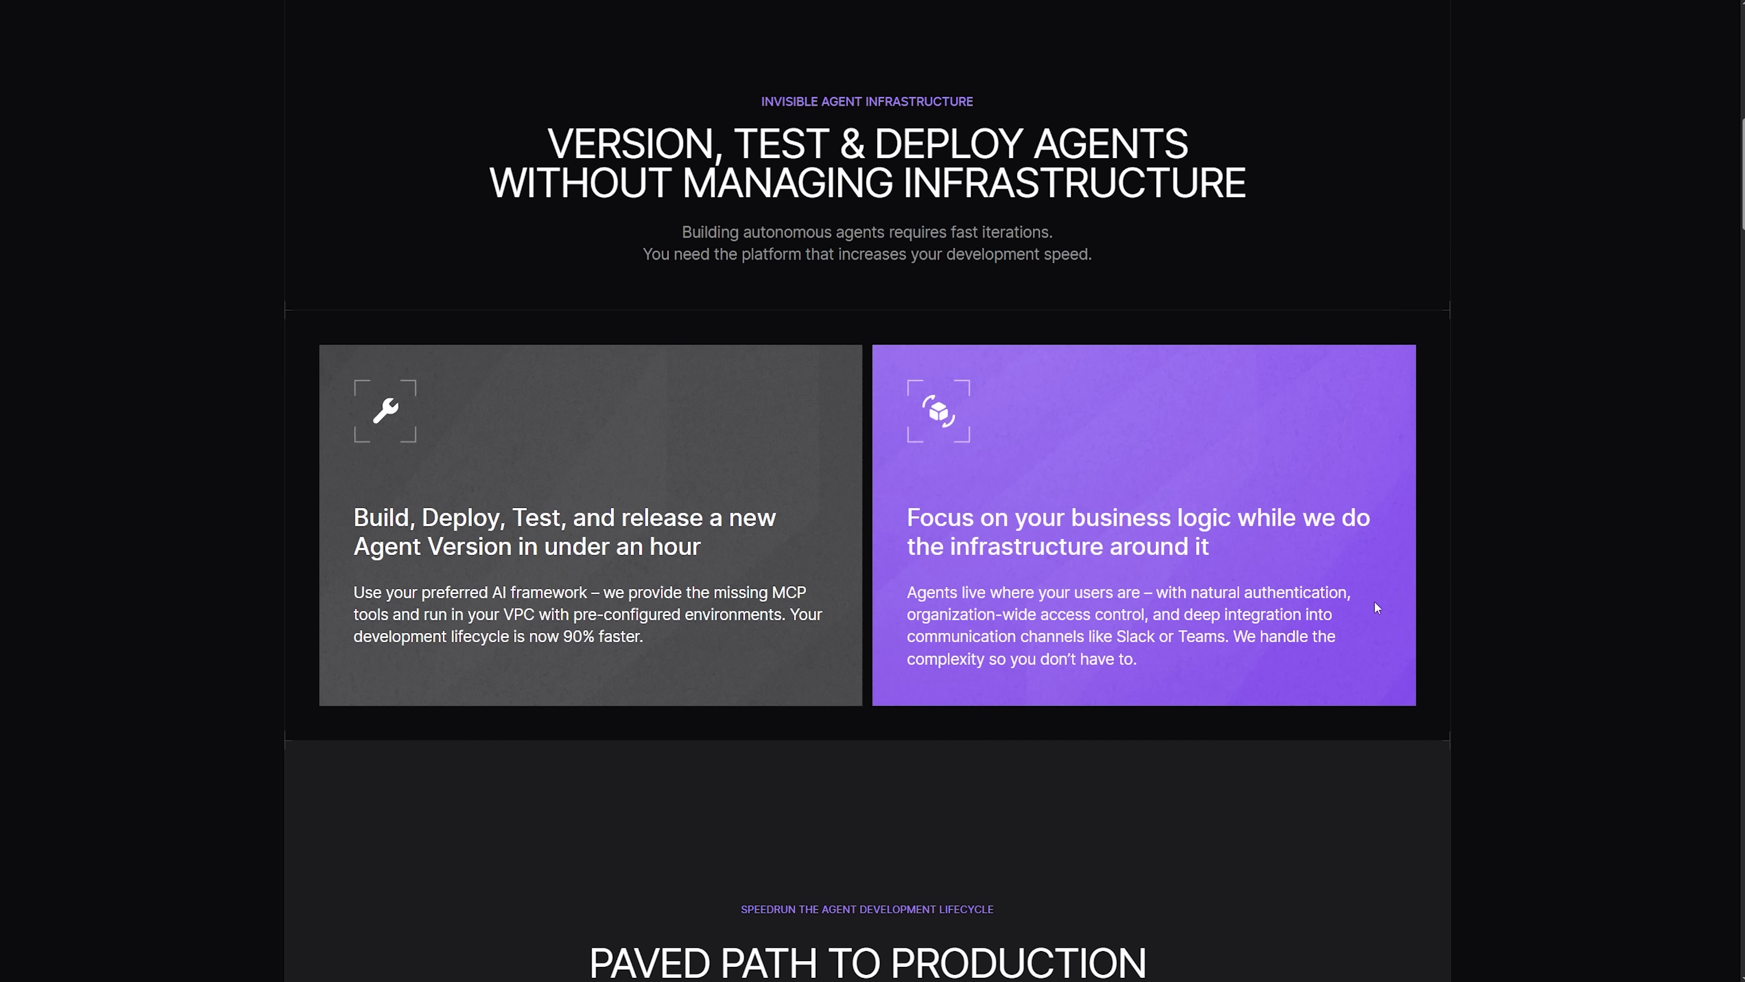
{"action": "scroll", "coordinate": [1376, 606], "scroll_direction": "down", "scroll_amount": 8}
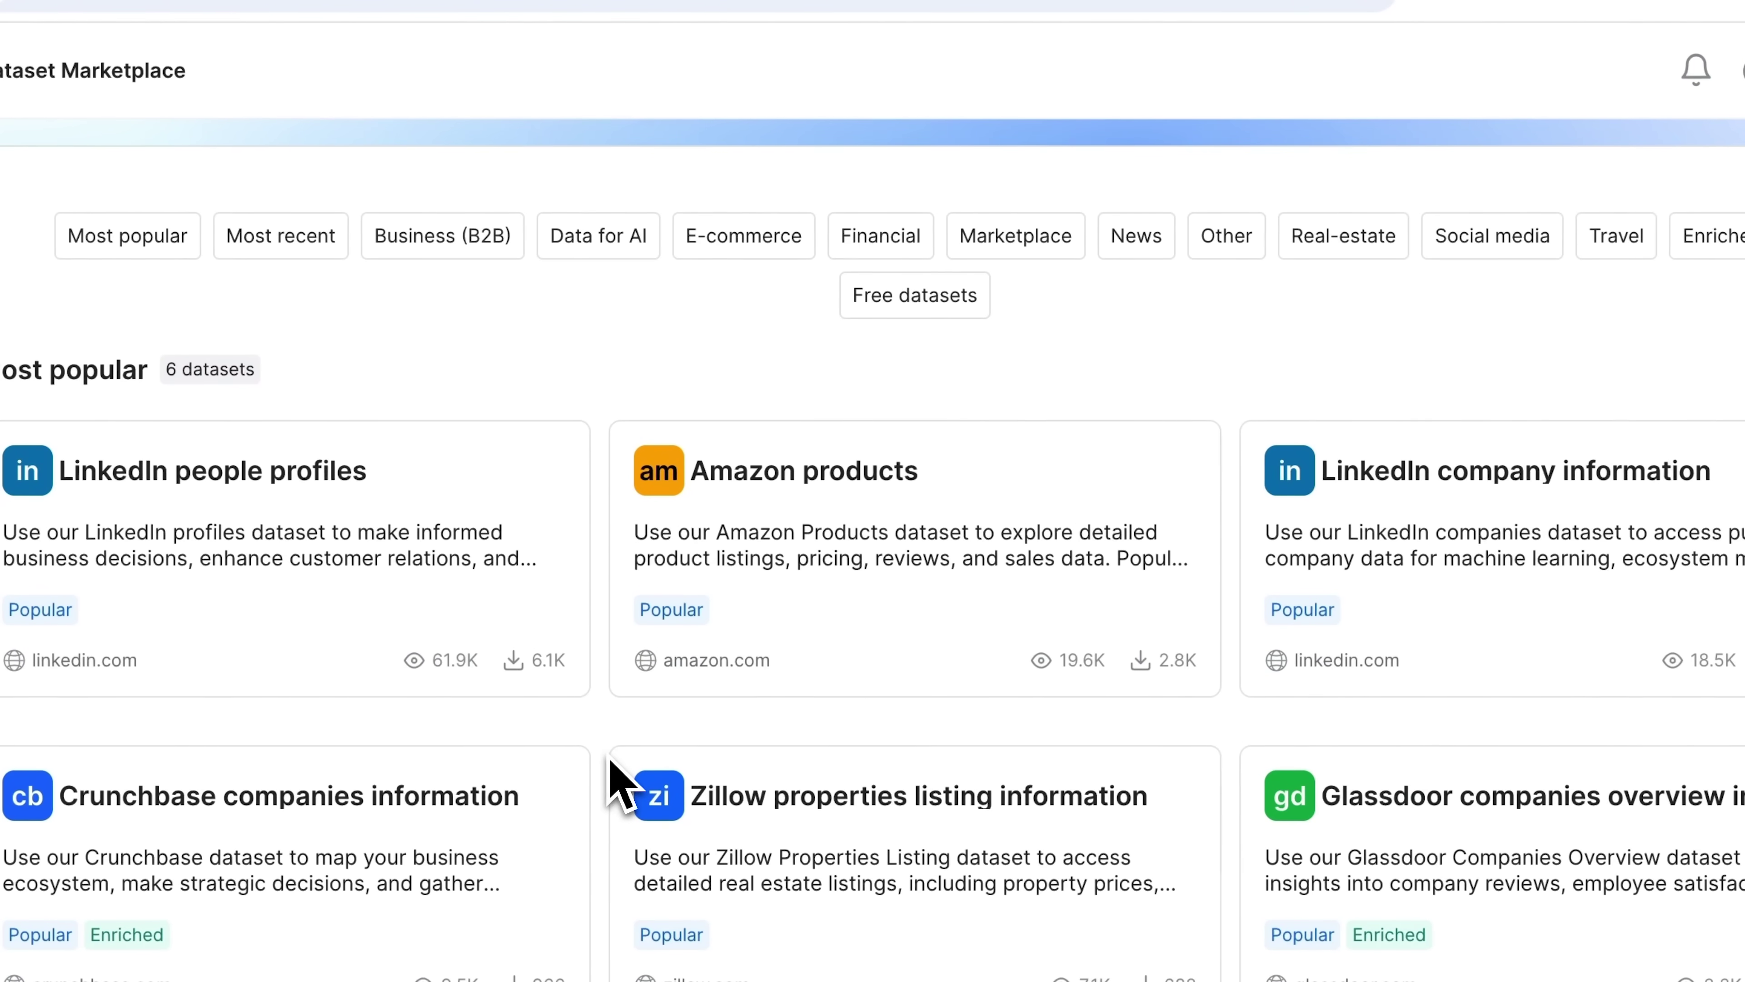
{"action": "scroll", "coordinate": [605, 780], "scroll_direction": "down", "scroll_amount": 5}
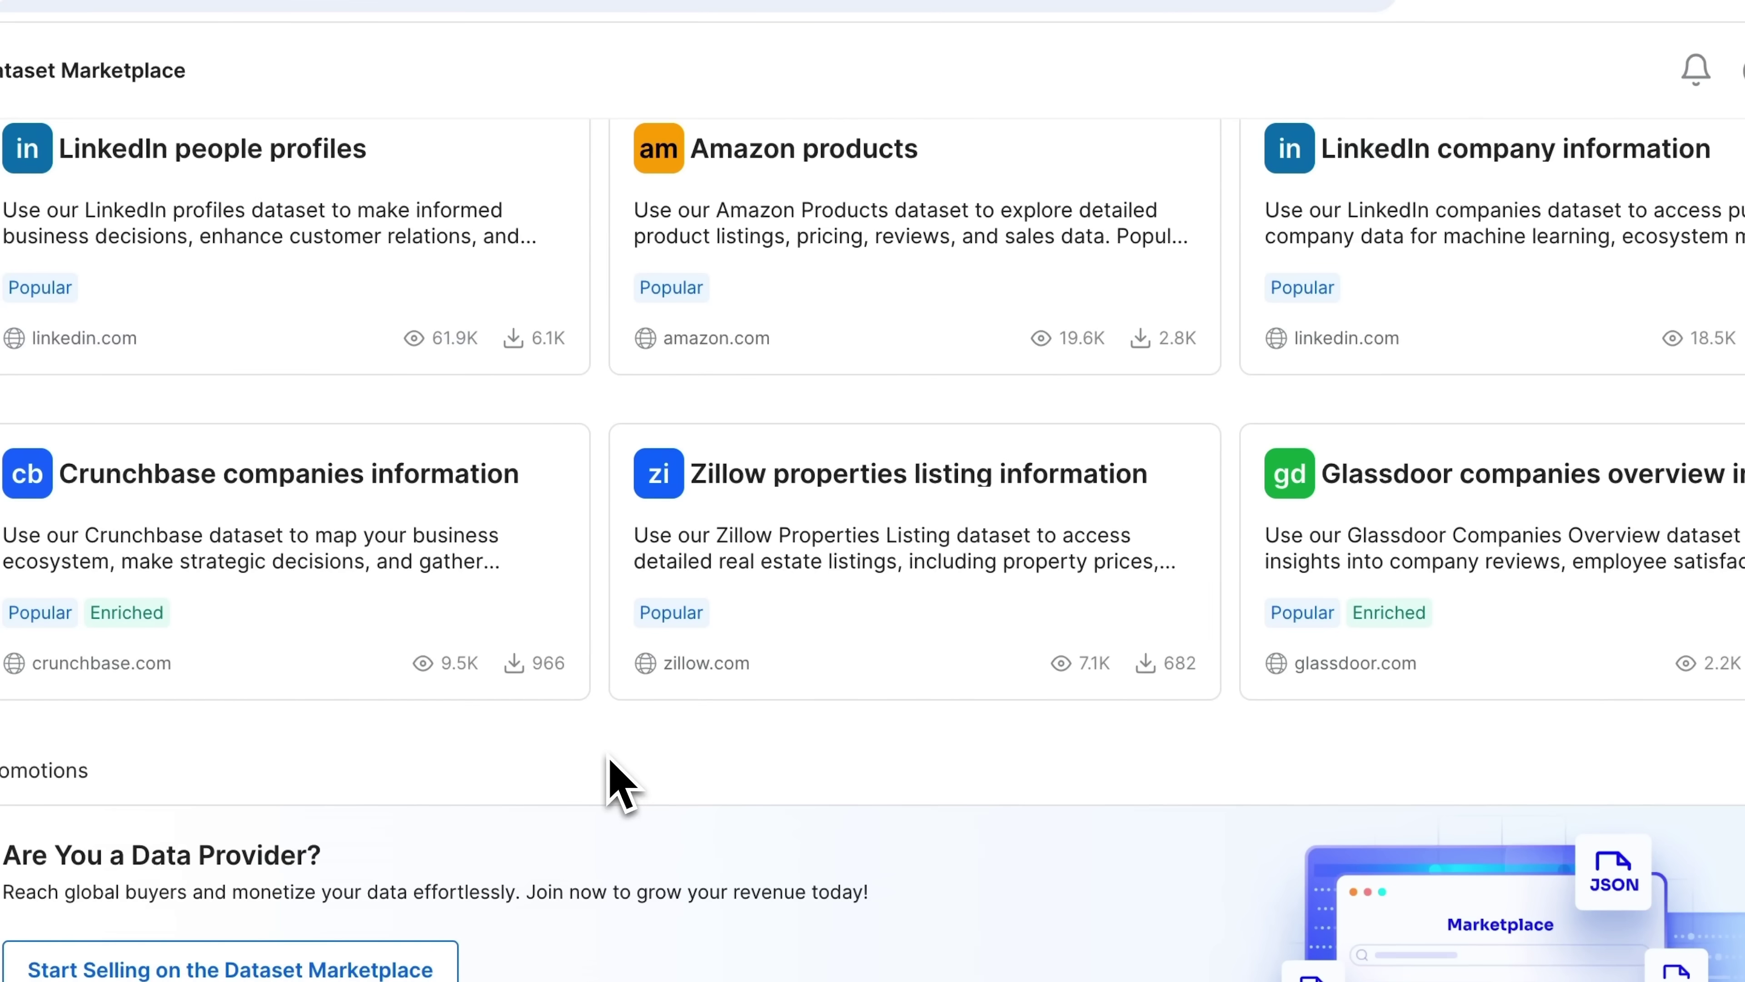
{"action": "scroll", "coordinate": [612, 780], "scroll_direction": "down", "scroll_amount": 5}
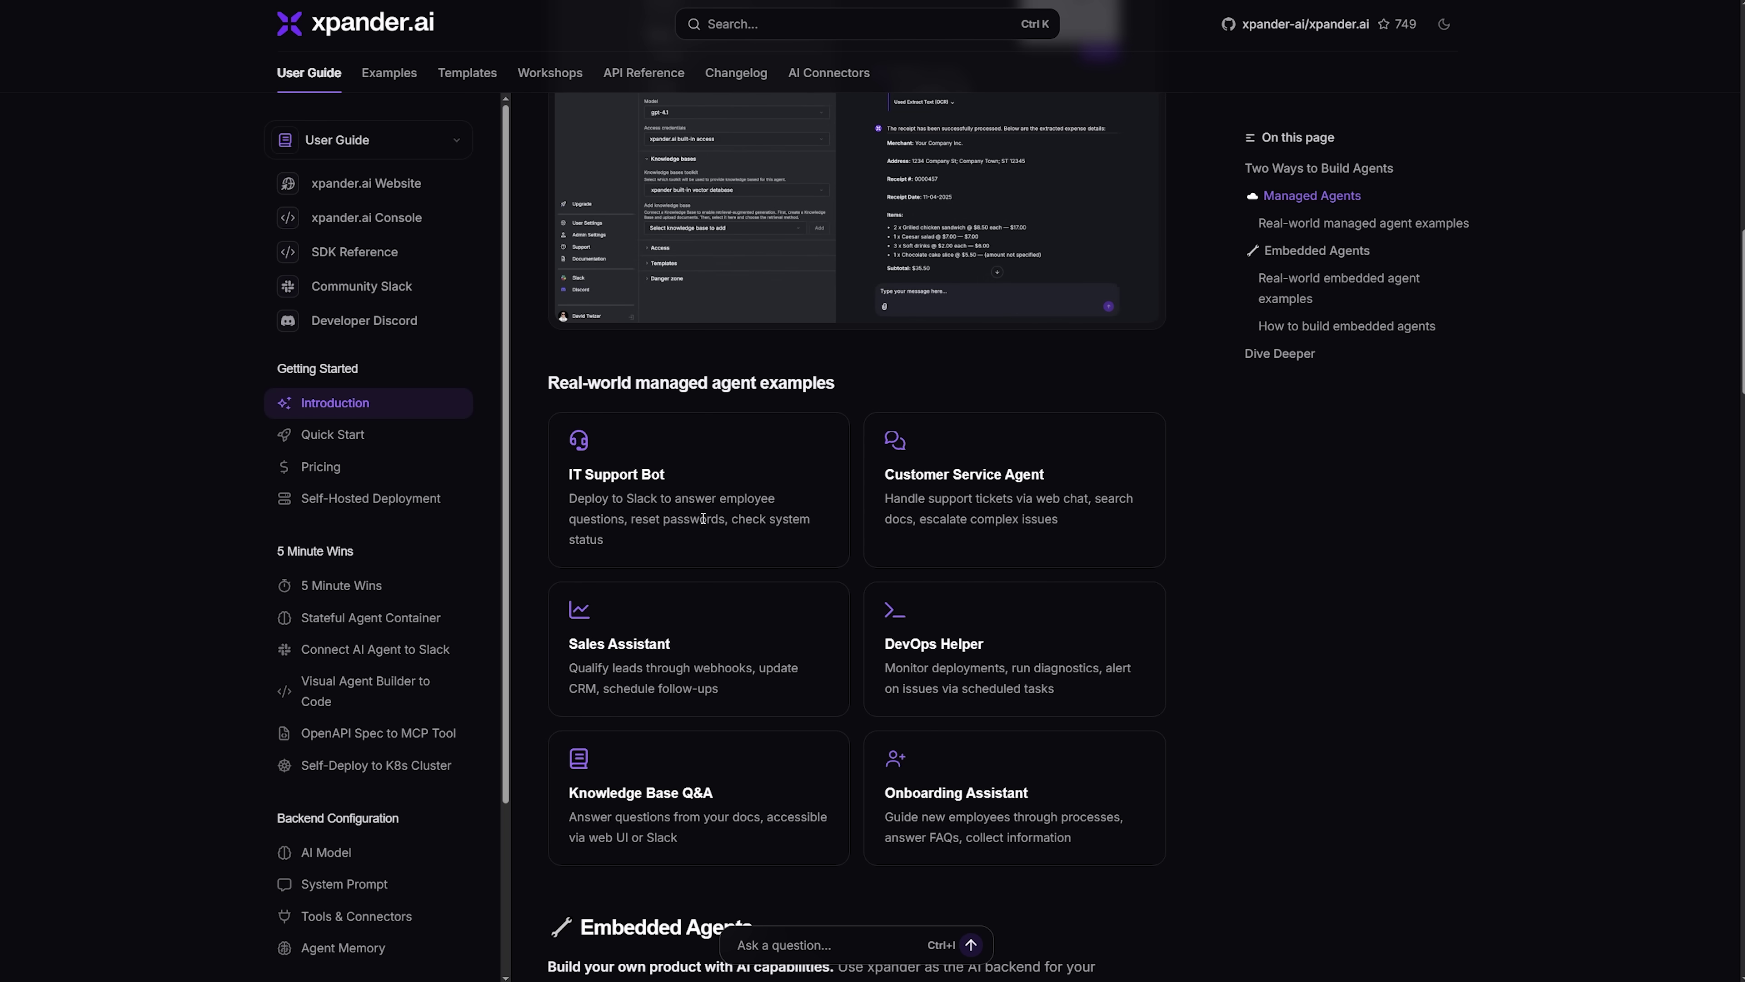
{"action": "scroll", "coordinate": [703, 518], "scroll_direction": "down", "scroll_amount": 4}
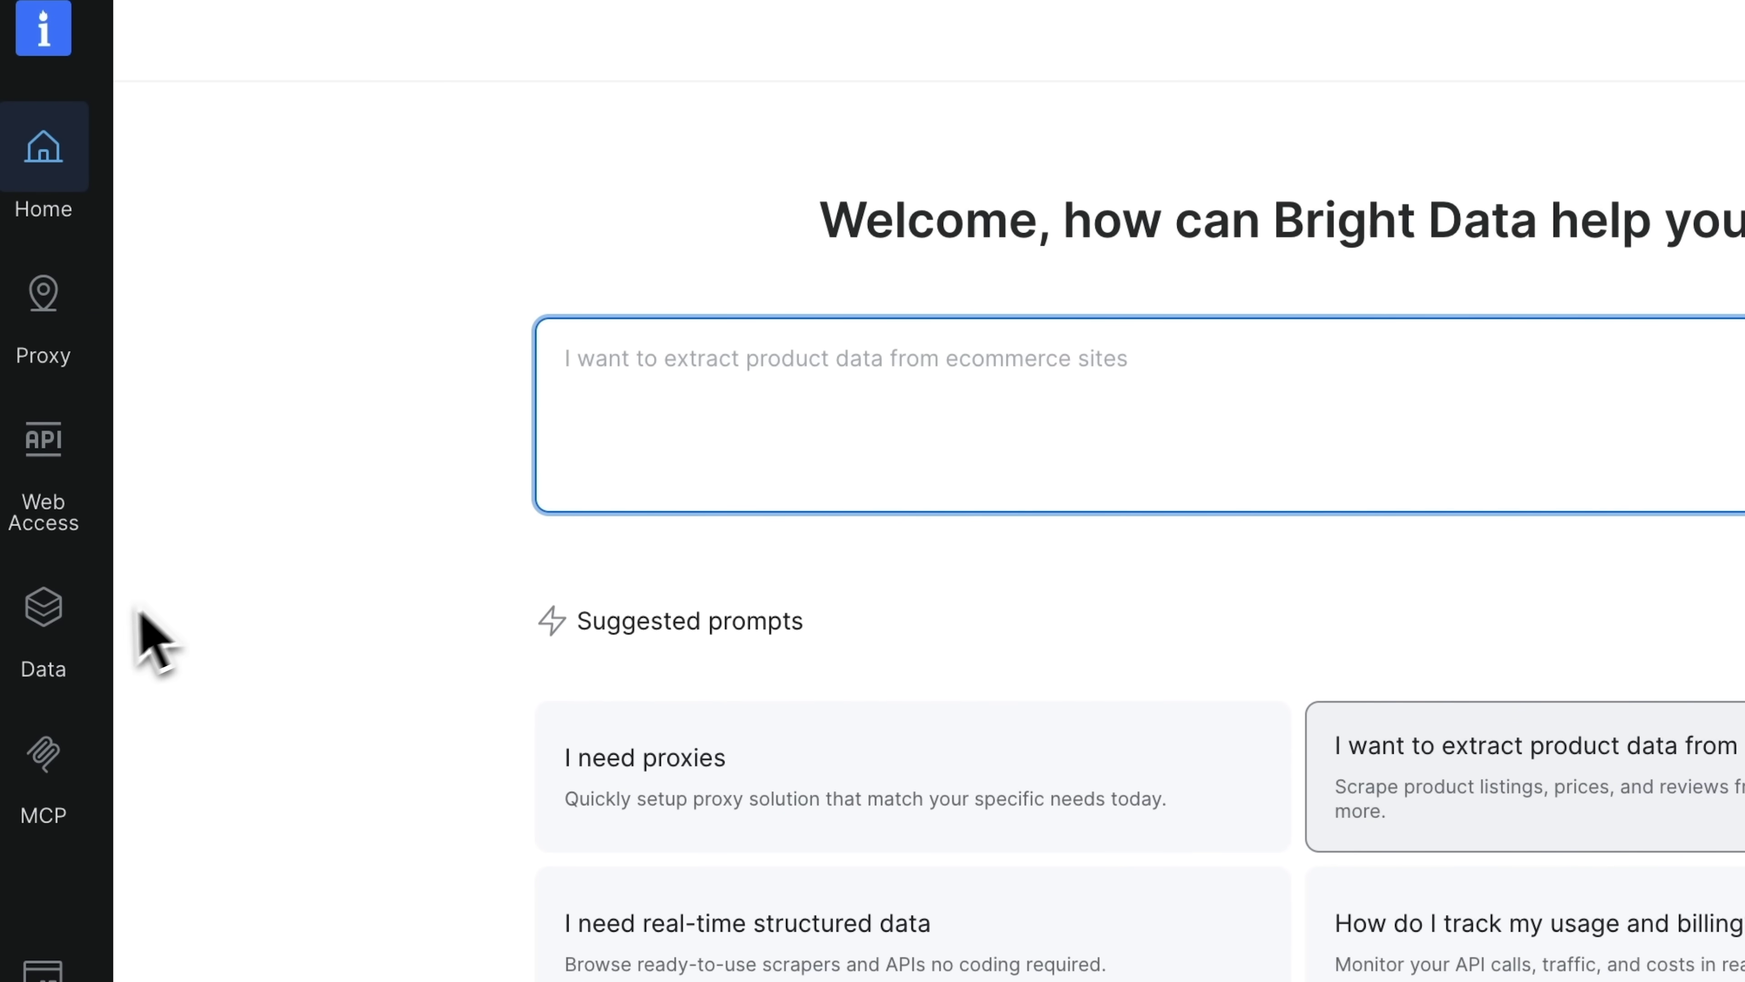
{"action": "mouse_move", "coordinate": [60, 634]}
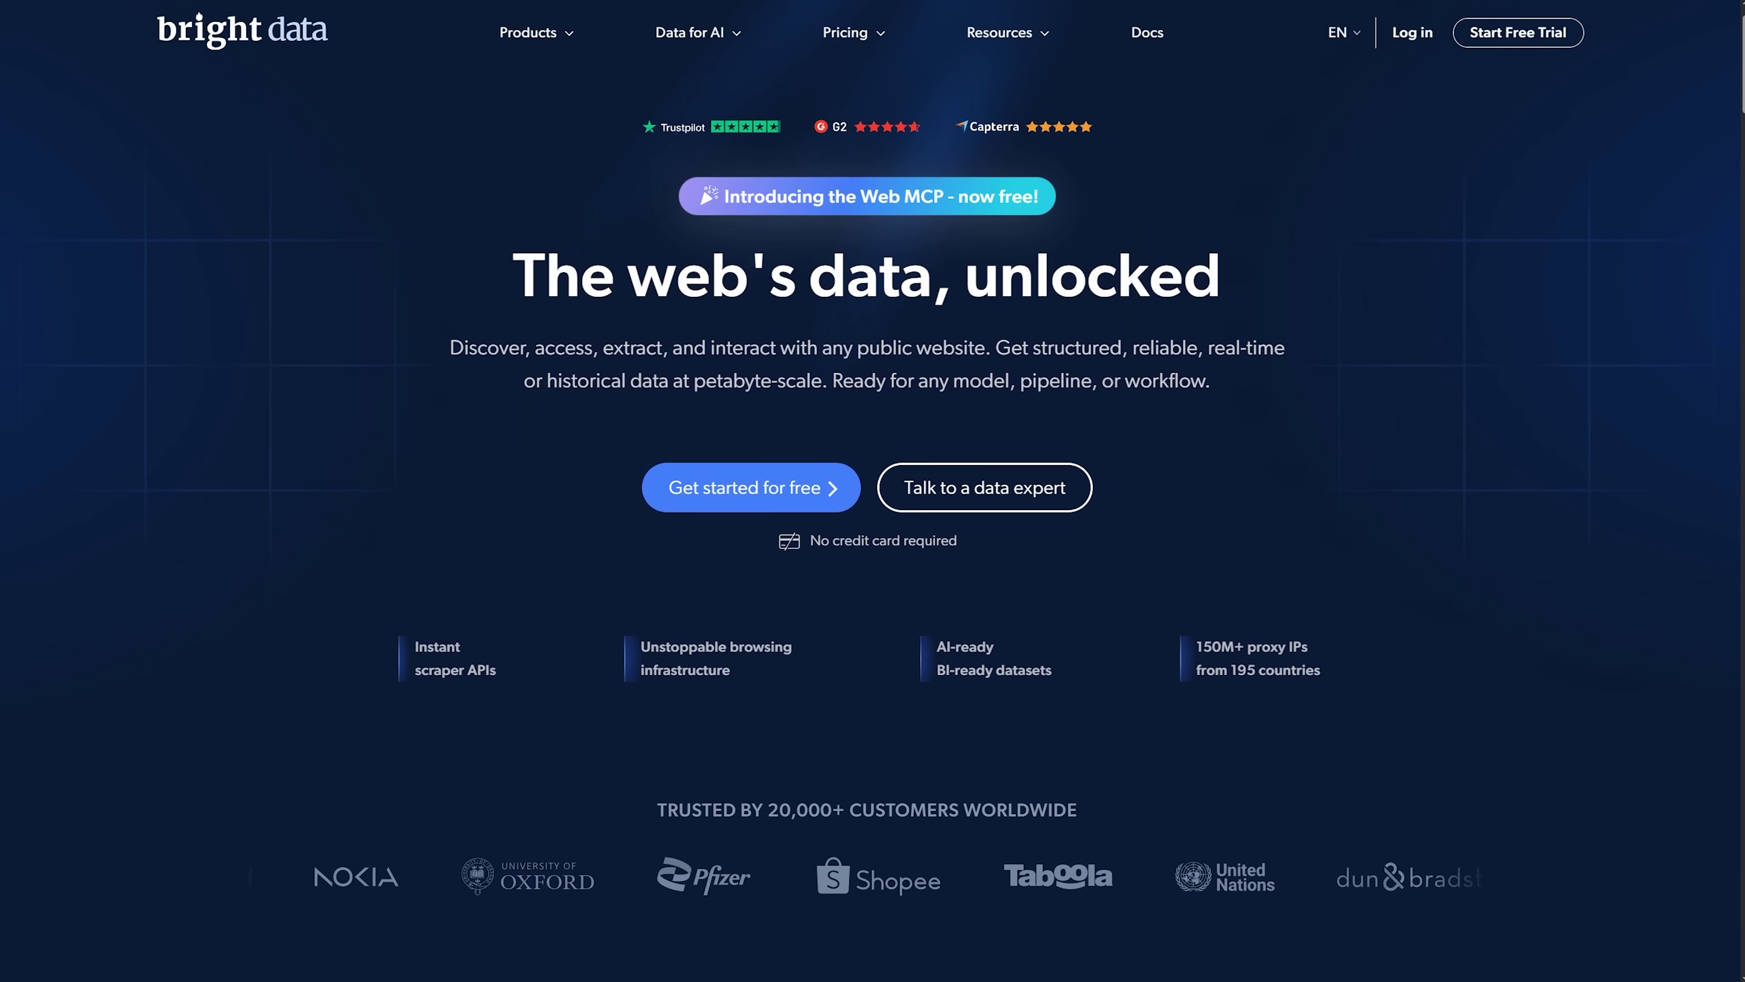
- Scroll to Bright Data's industry use cases and advance the carousel to the third set
{"action": "scroll", "coordinate": [872, 491], "scroll_direction": "down", "scroll_amount": 2}
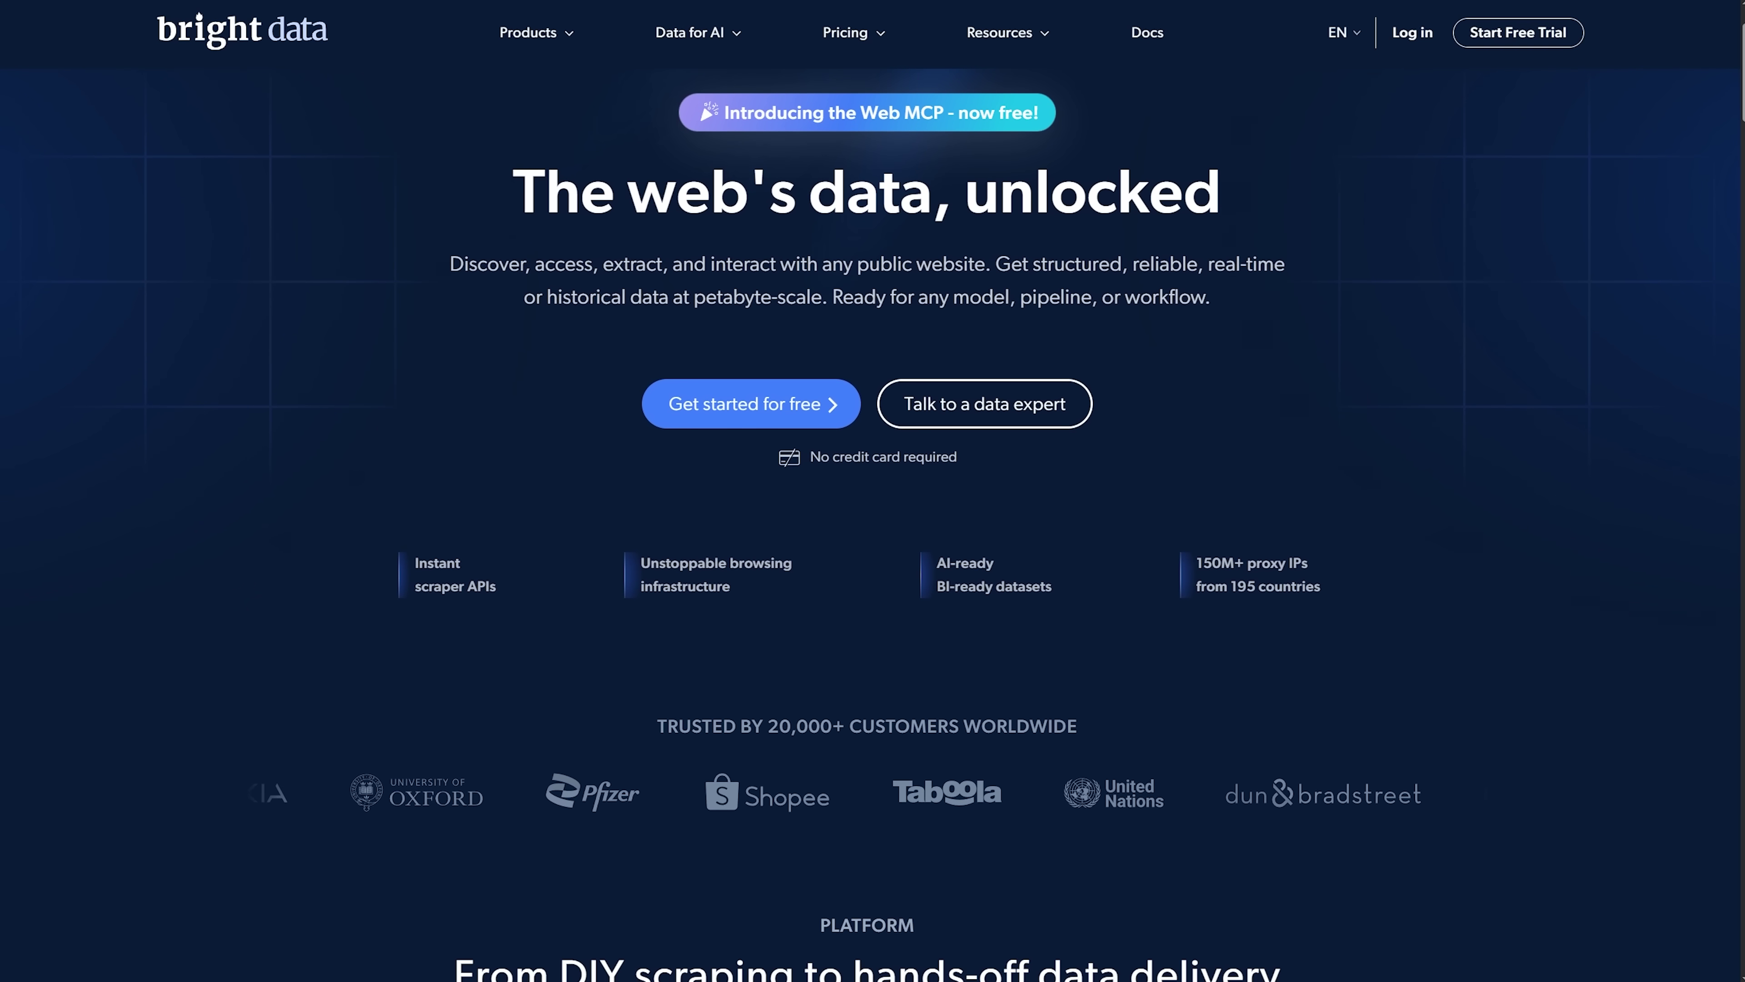
{"action": "scroll", "coordinate": [1019, 375], "scroll_direction": "down", "scroll_amount": 10}
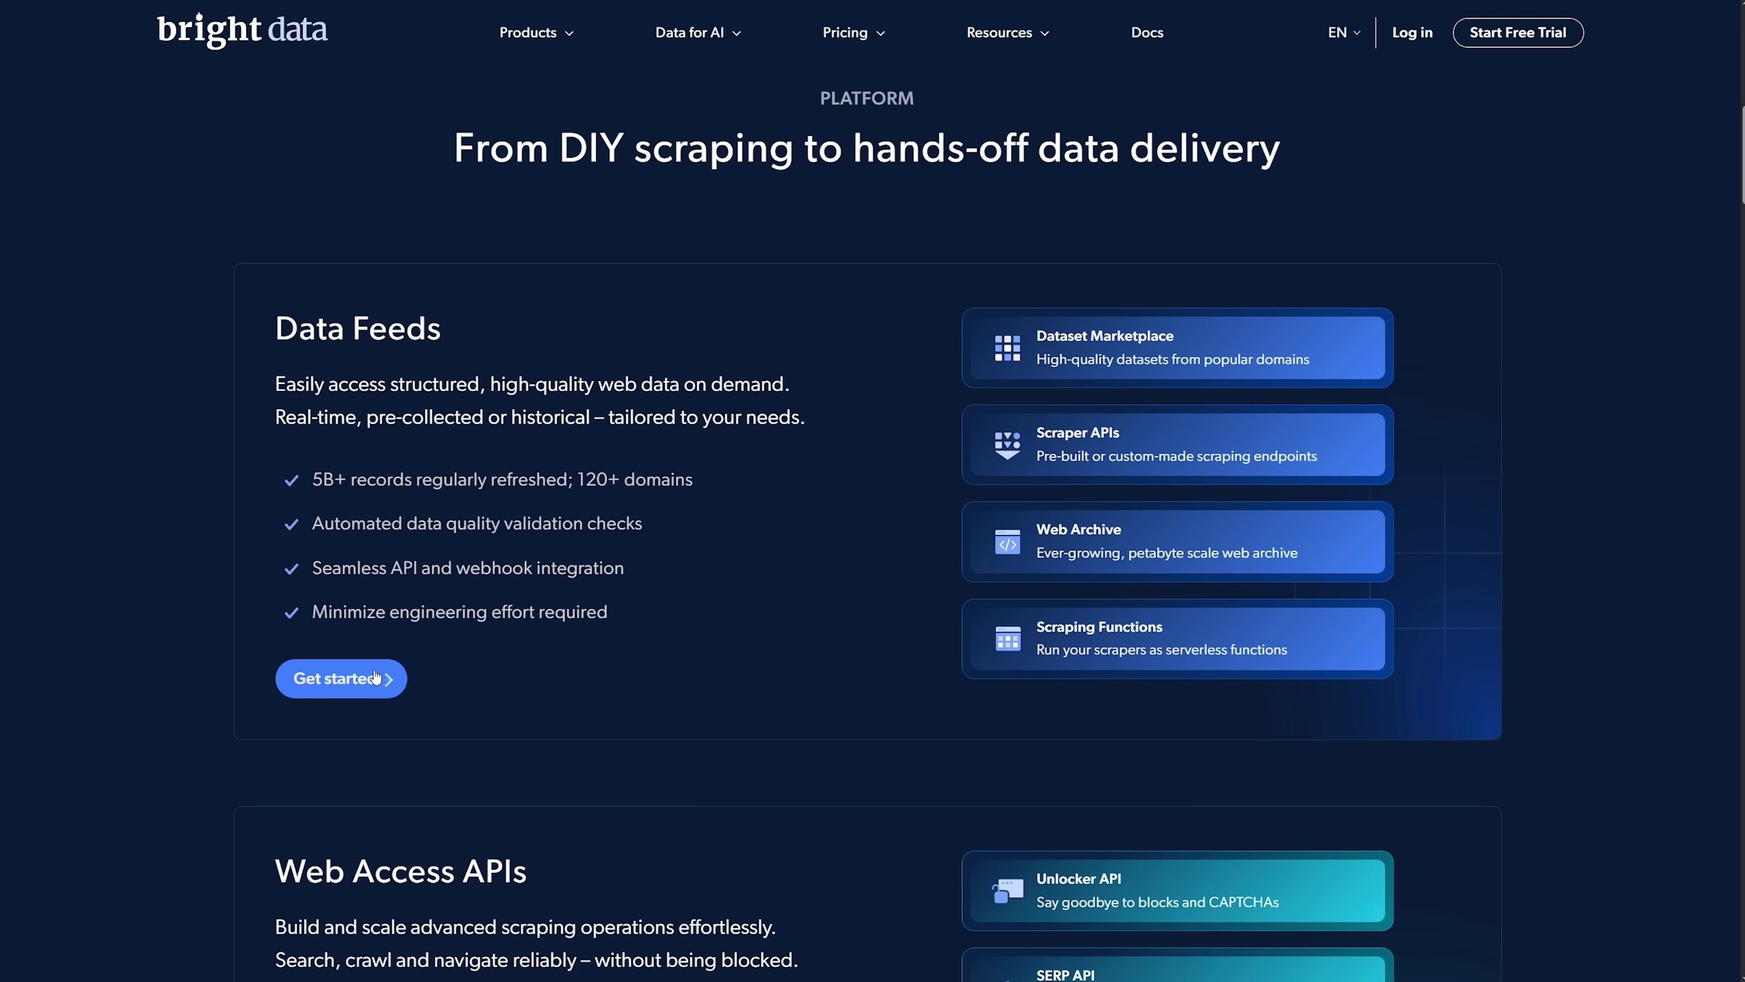
{"action": "scroll", "coordinate": [389, 504], "scroll_direction": "down", "scroll_amount": 6}
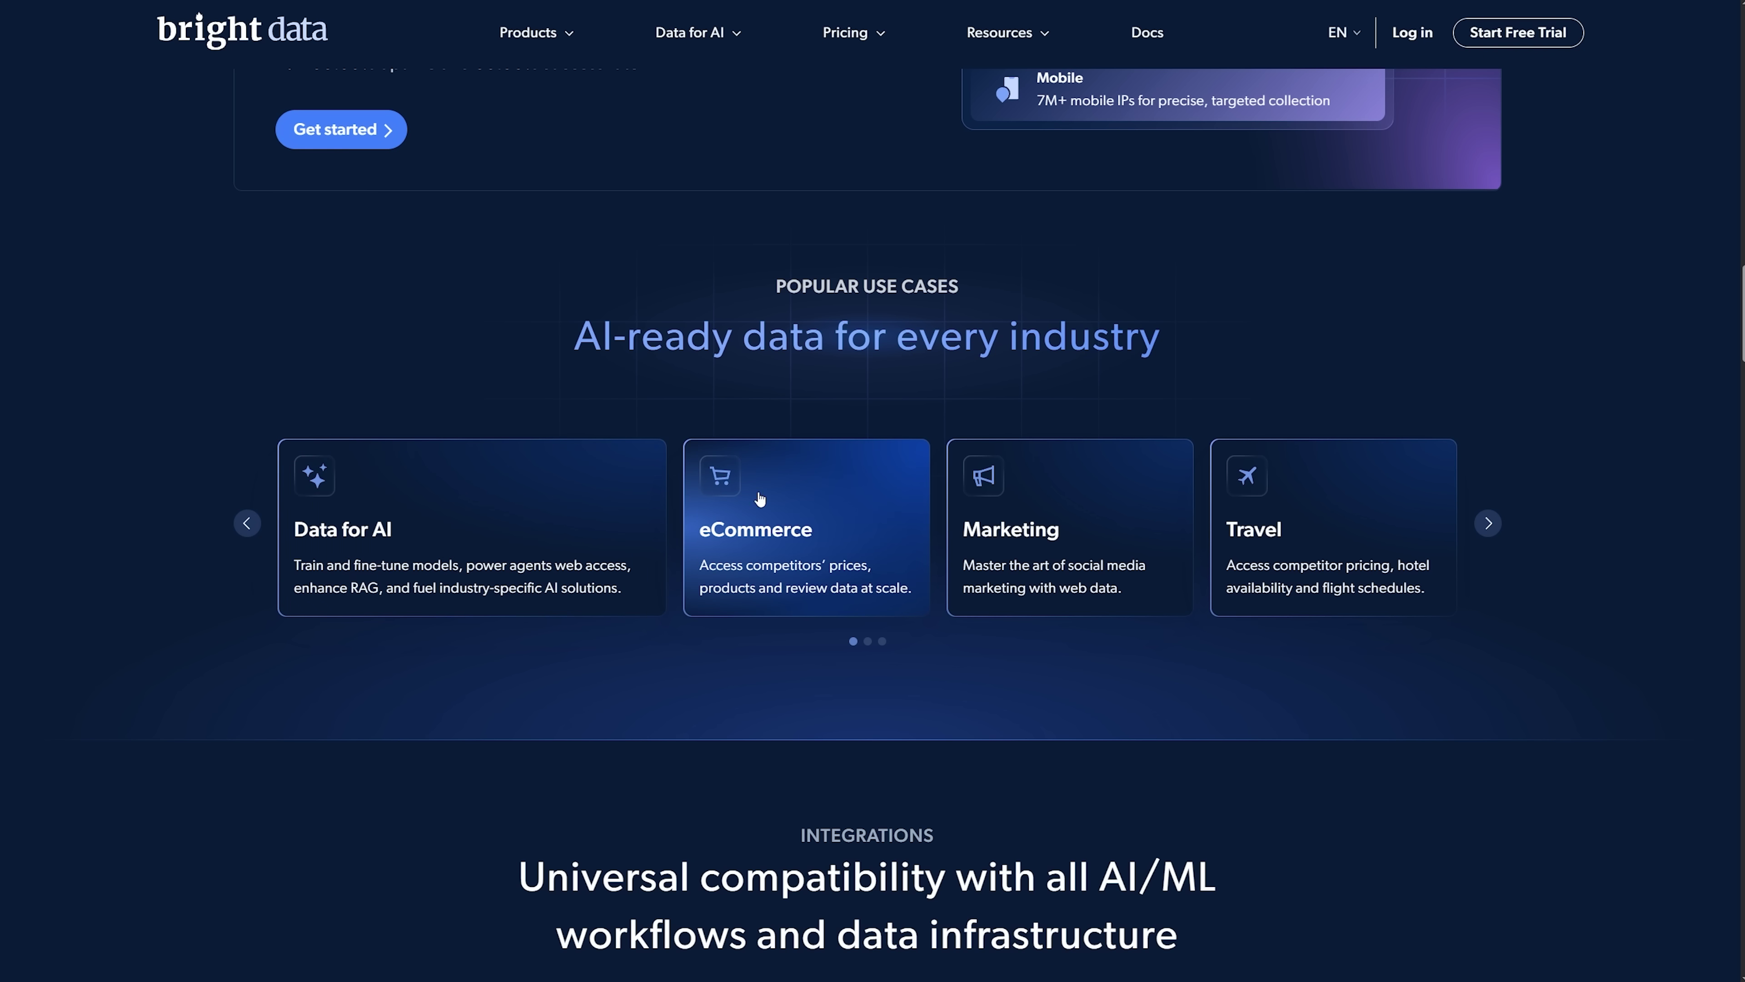
{"action": "left_click", "coordinate": [1487, 524]}
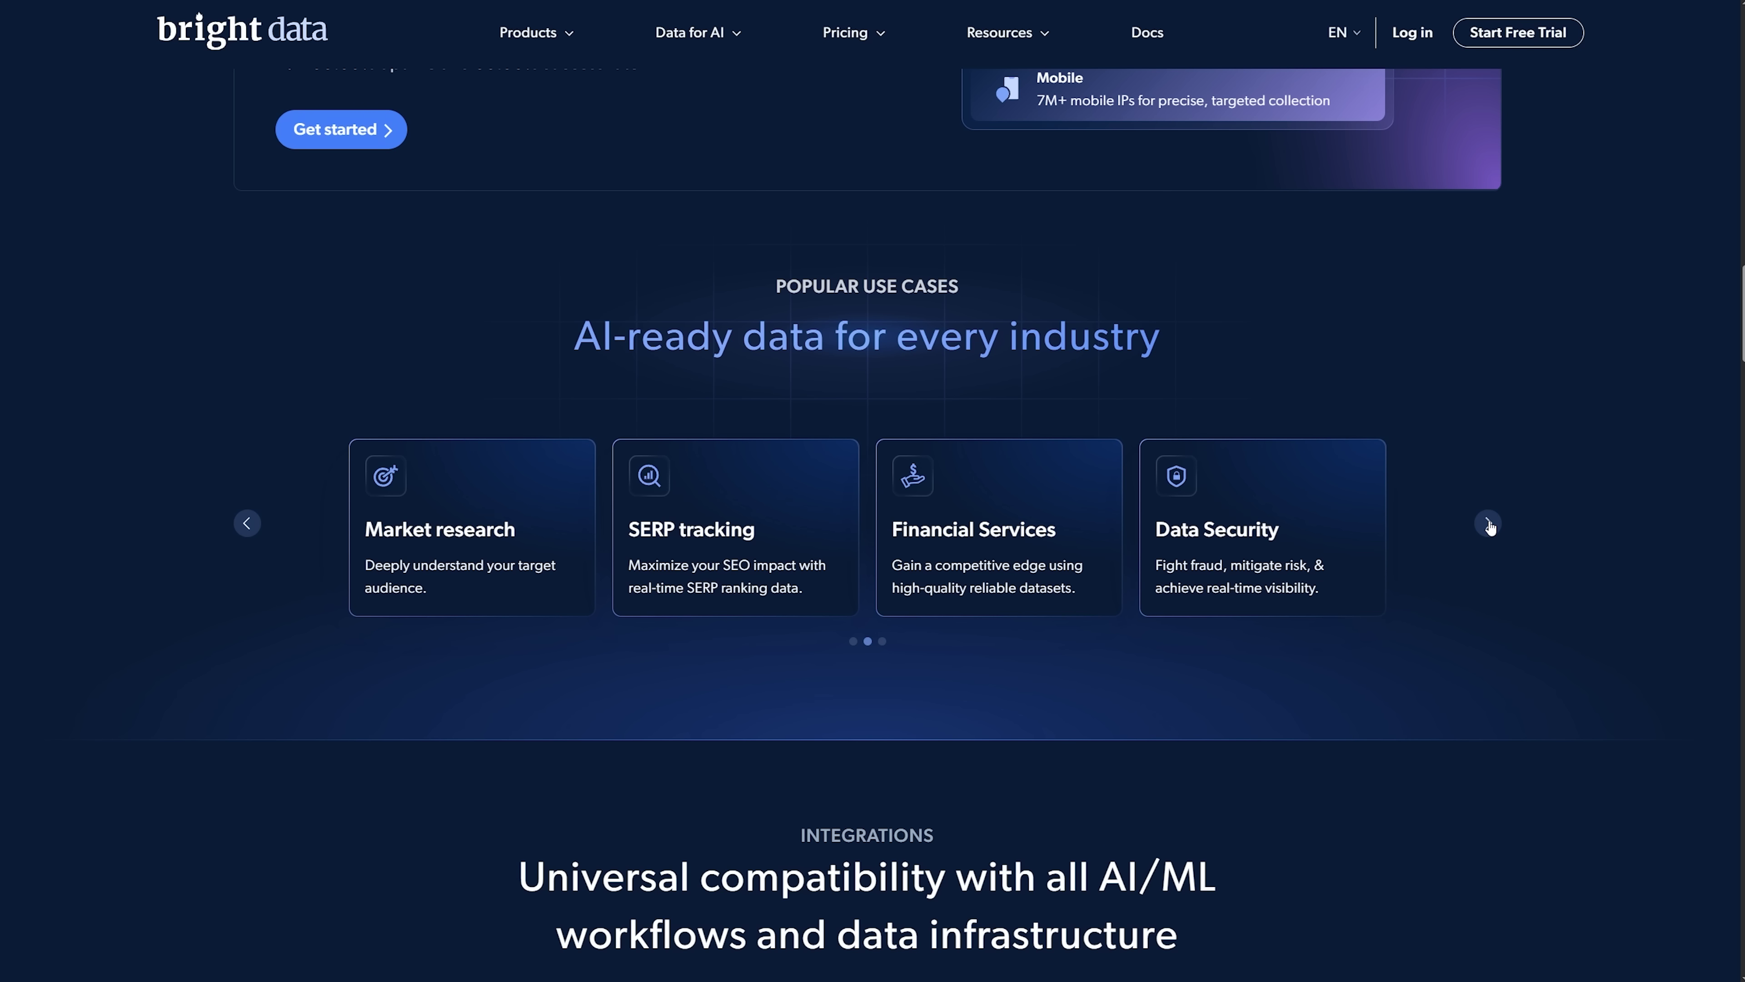
{"action": "left_click", "coordinate": [1488, 525]}
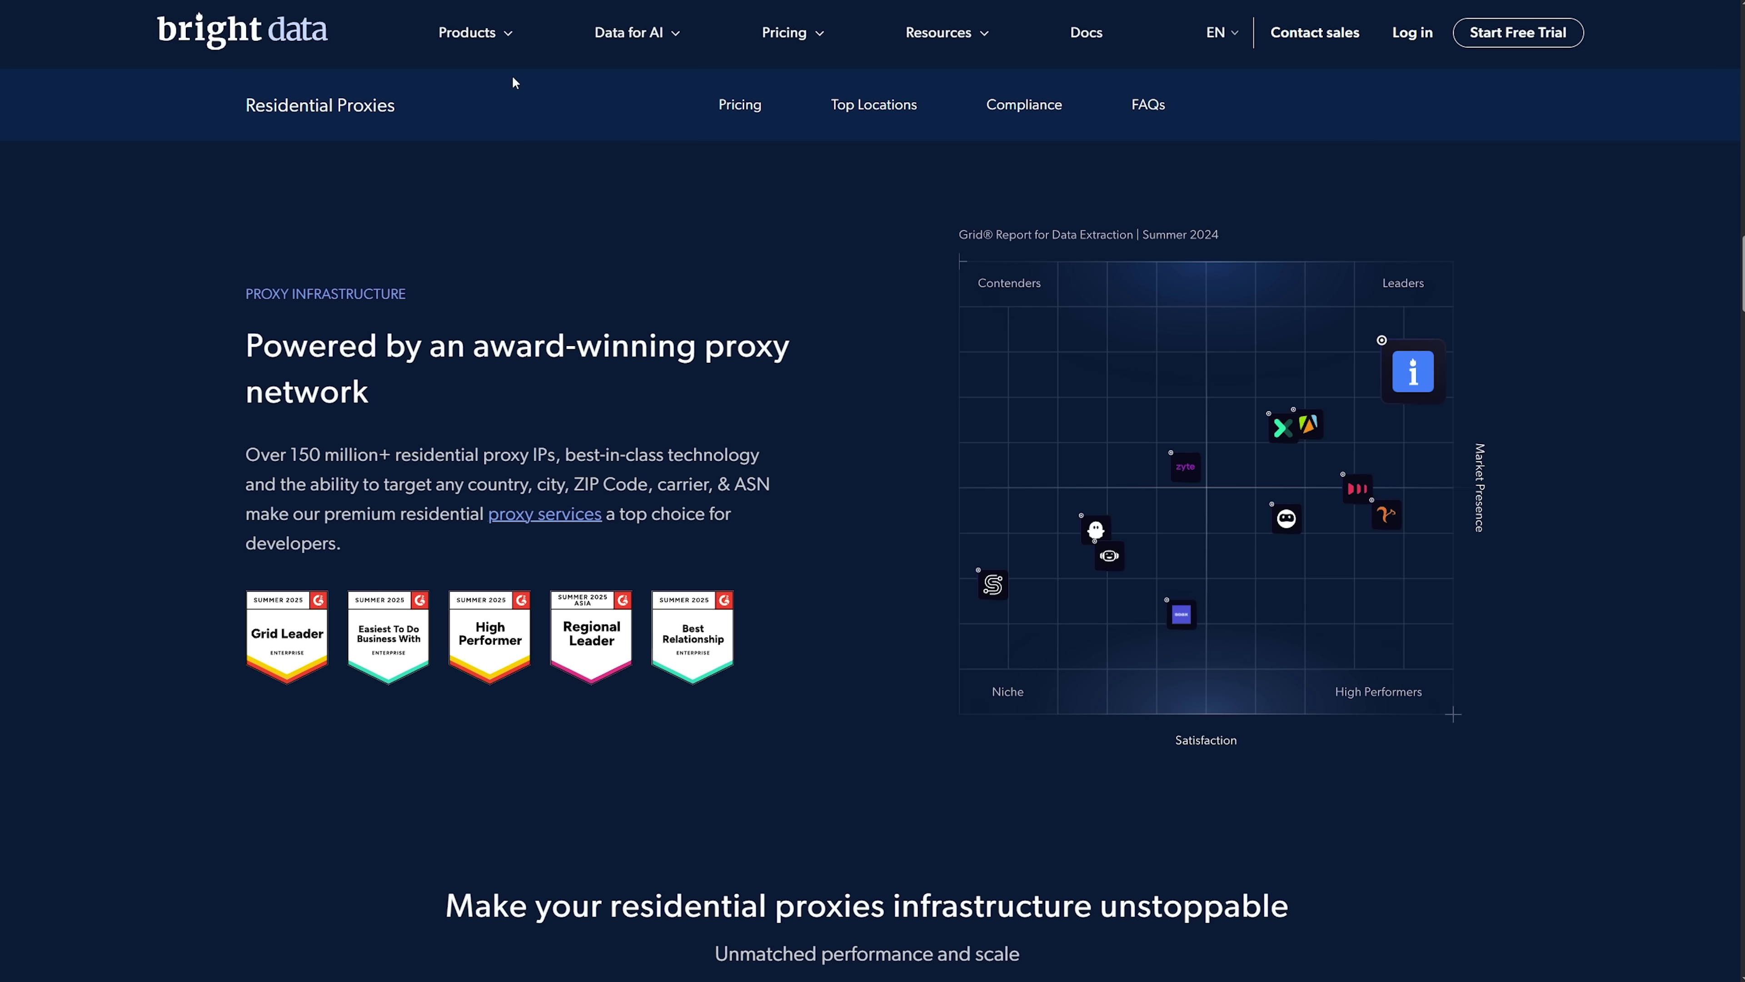
- Go back past the Products menu to Bright Data's 'The web's data, unlocked' homepage
{"action": "mouse_move", "coordinate": [516, 58]}
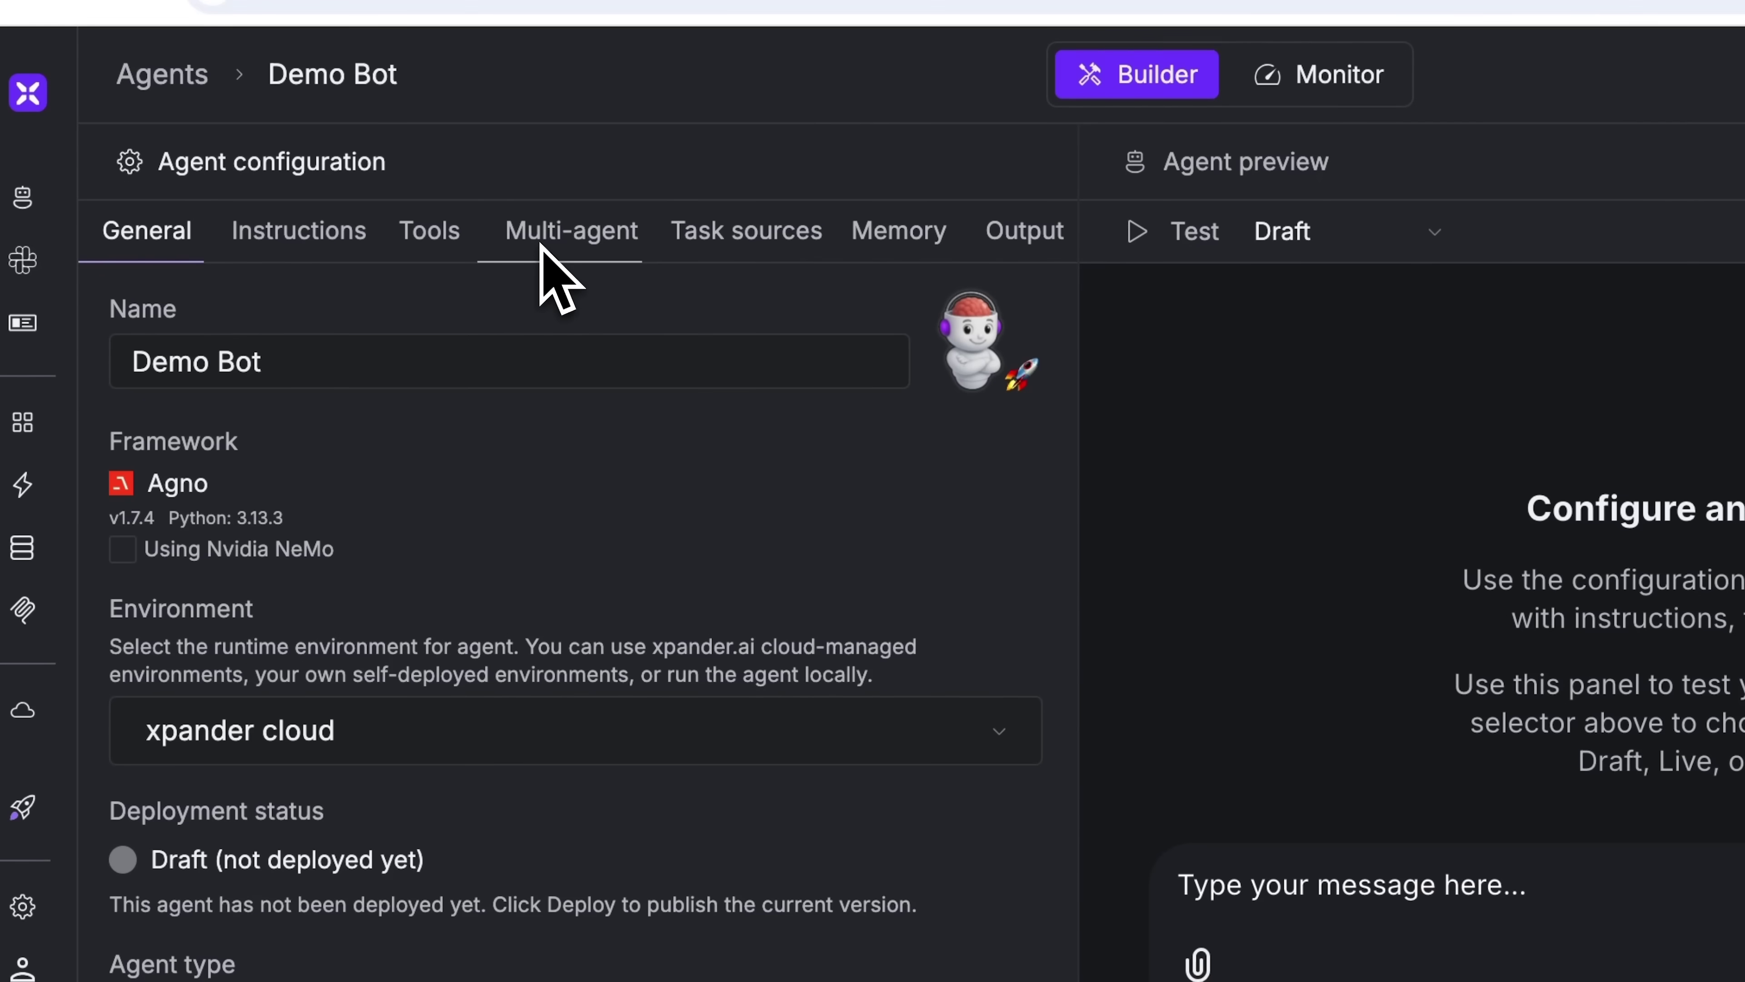
{"action": "mouse_move", "coordinate": [69, 660]}
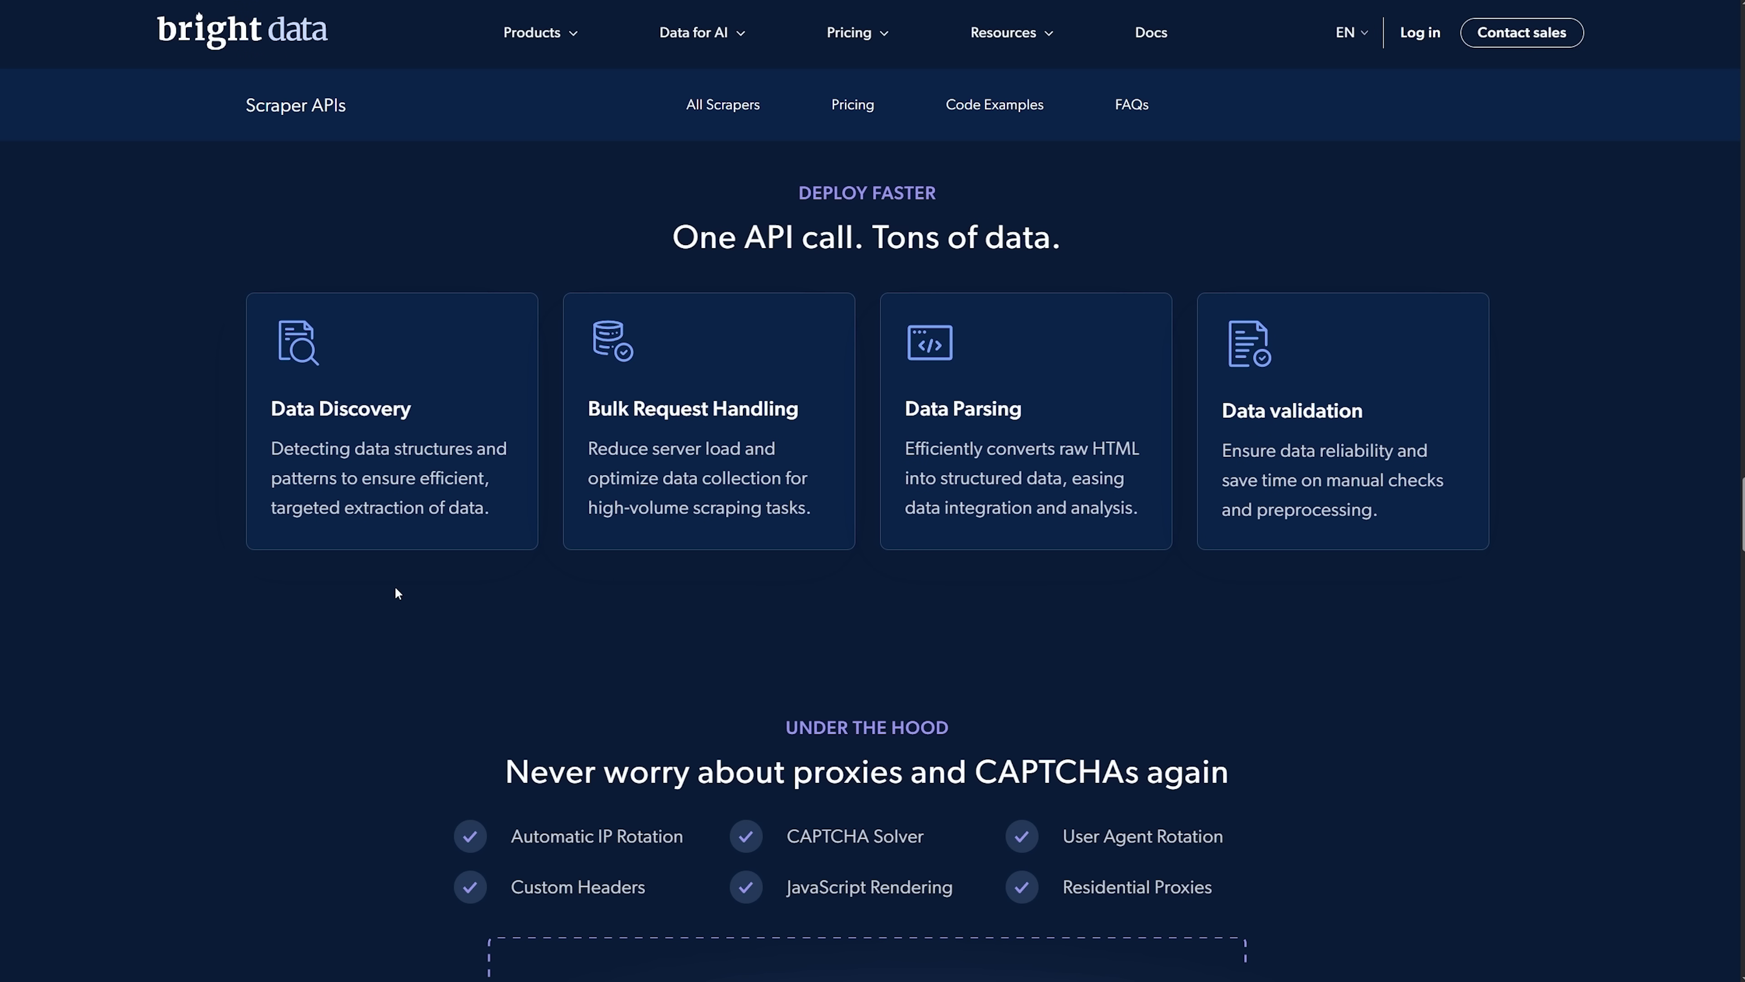
- Scroll the Agents page and bring up the Create New Agent dialog
{"action": "scroll", "coordinate": [396, 591], "scroll_direction": "down", "scroll_amount": 8}
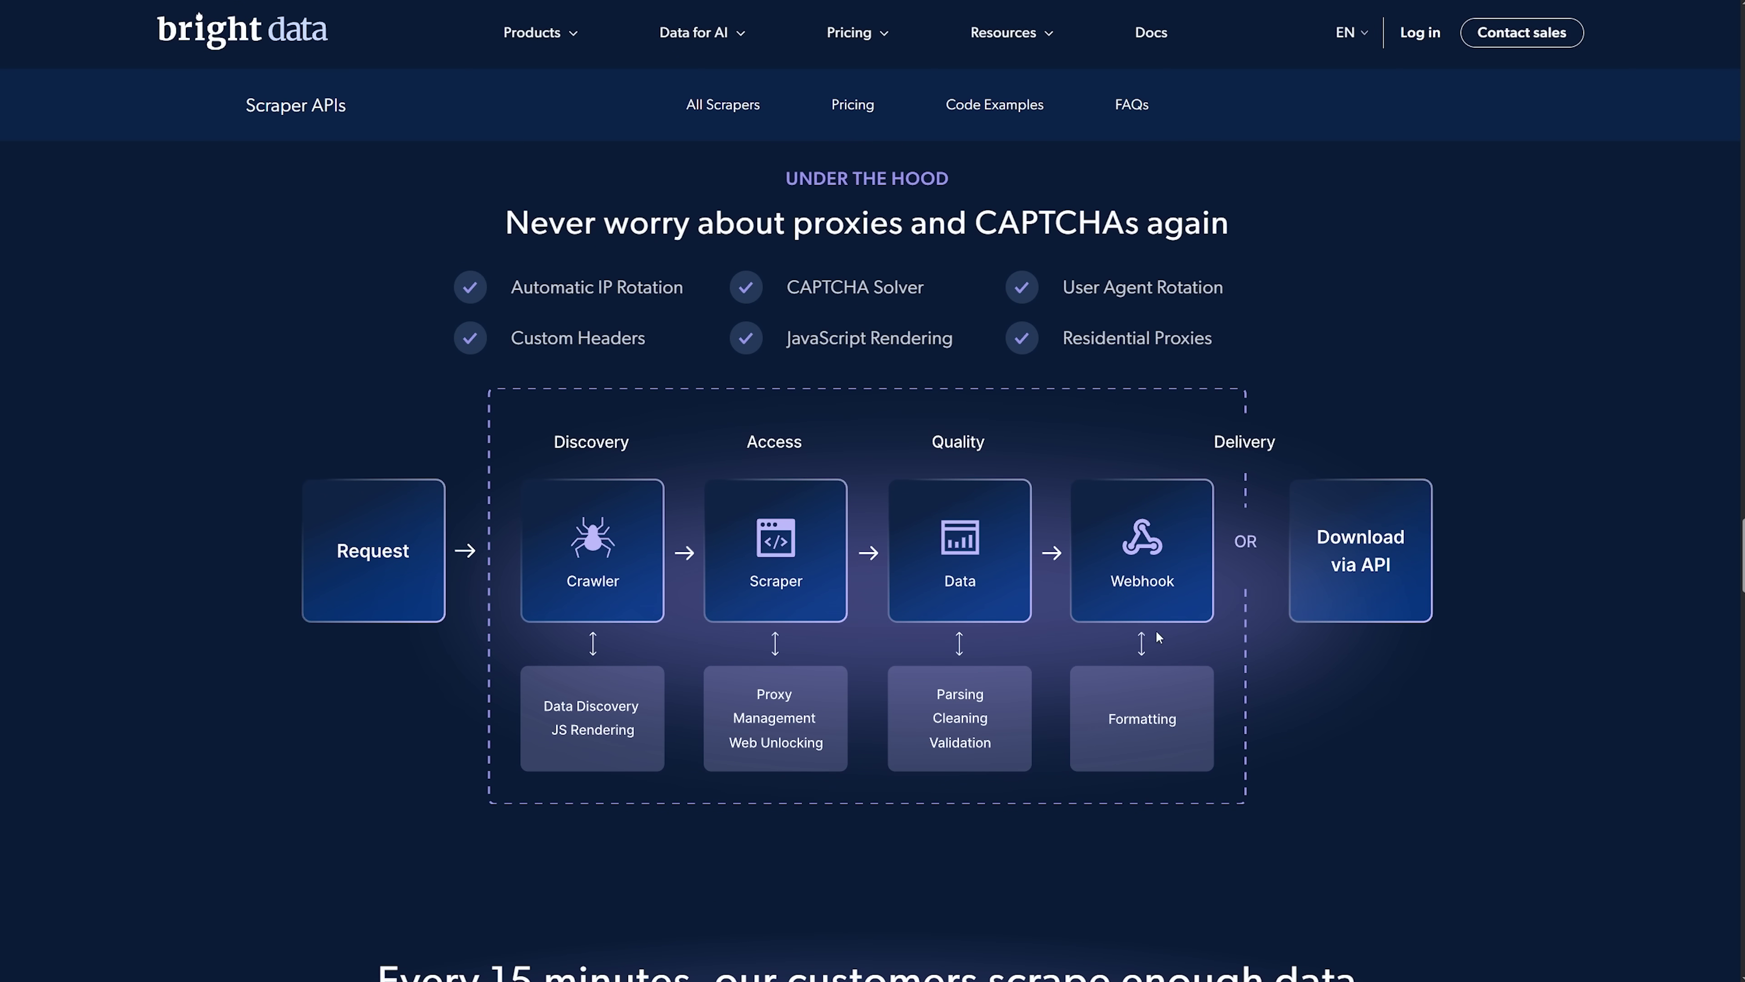
{"action": "scroll", "coordinate": [797, 684], "scroll_direction": "down", "scroll_amount": 10}
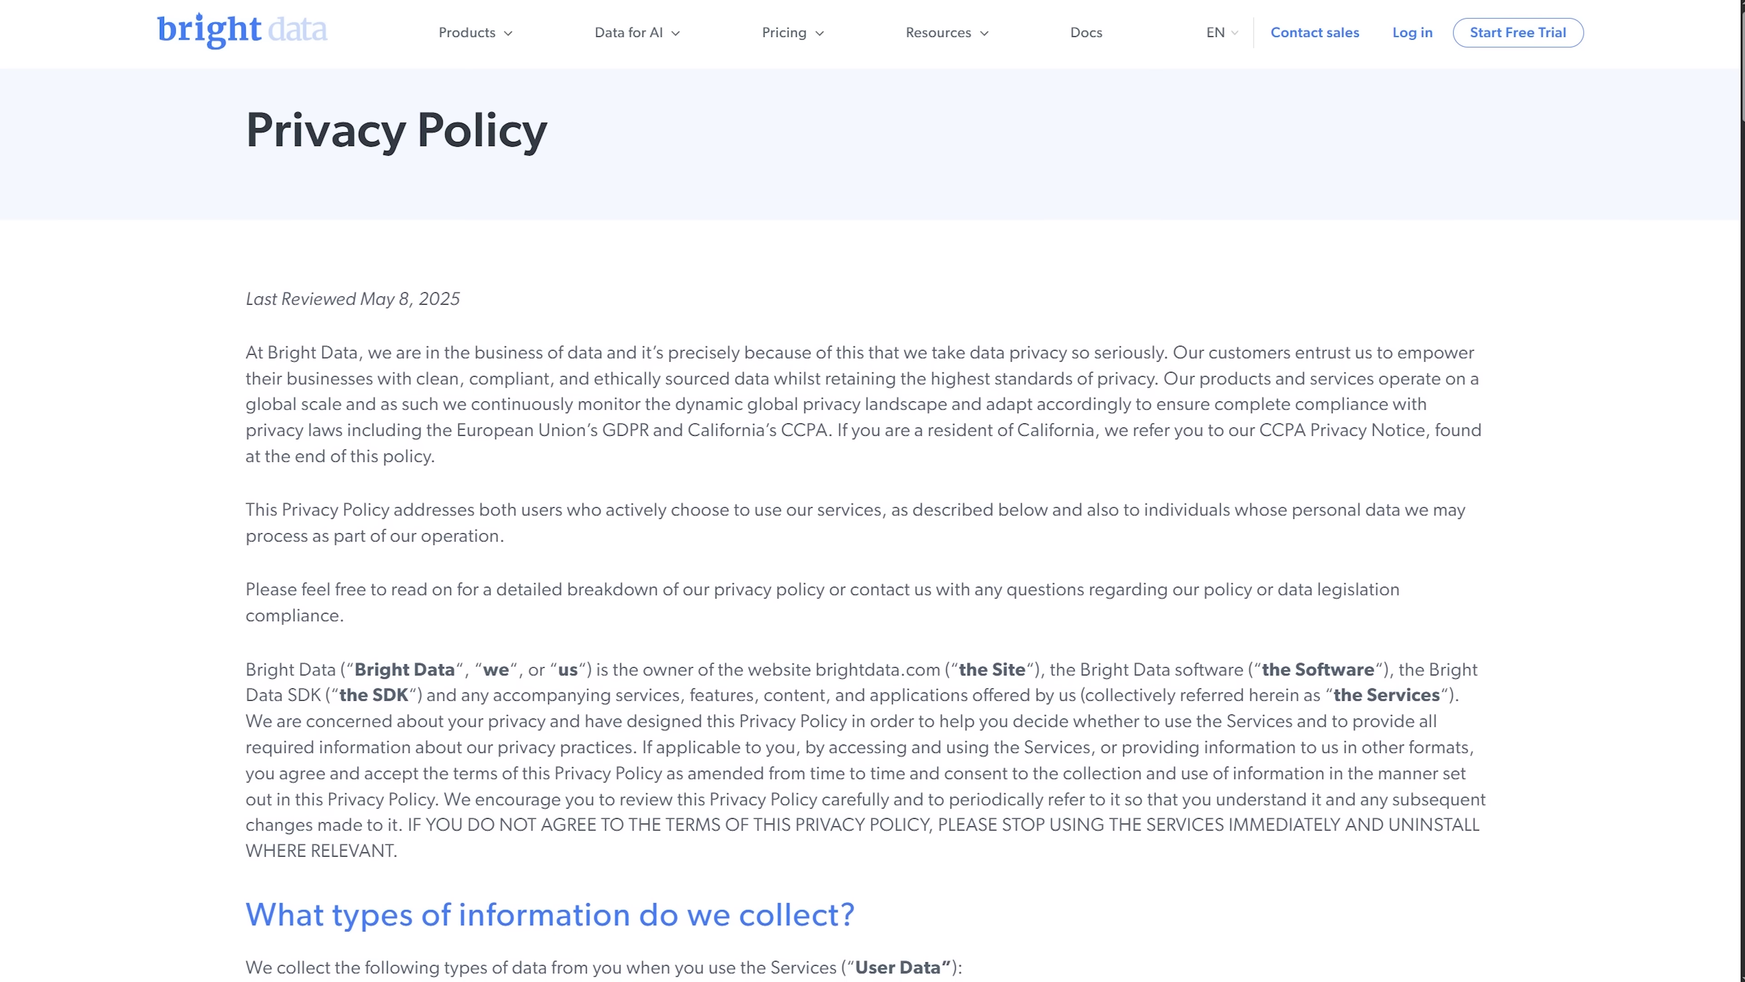
{"action": "scroll", "coordinate": [873, 523], "scroll_direction": "down", "scroll_amount": 2}
{"action": "scroll", "coordinate": [872, 522], "scroll_direction": "down", "scroll_amount": 1}
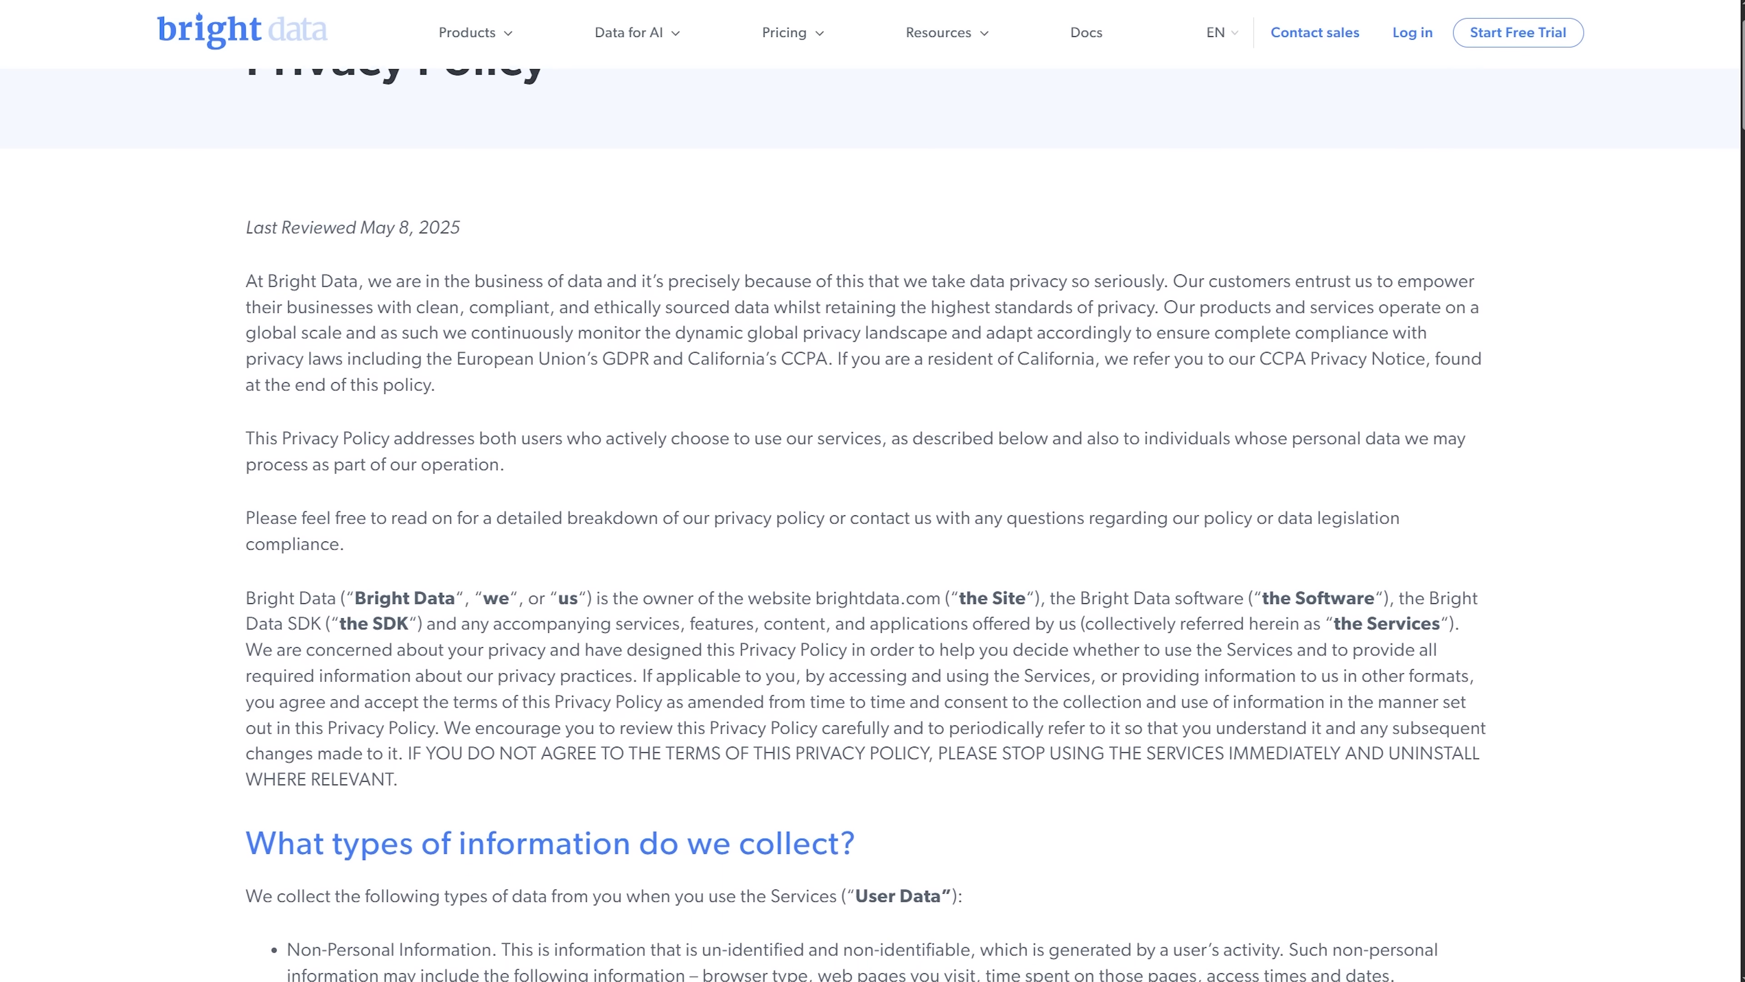
{"action": "scroll", "coordinate": [873, 523], "scroll_direction": "down", "scroll_amount": 1}
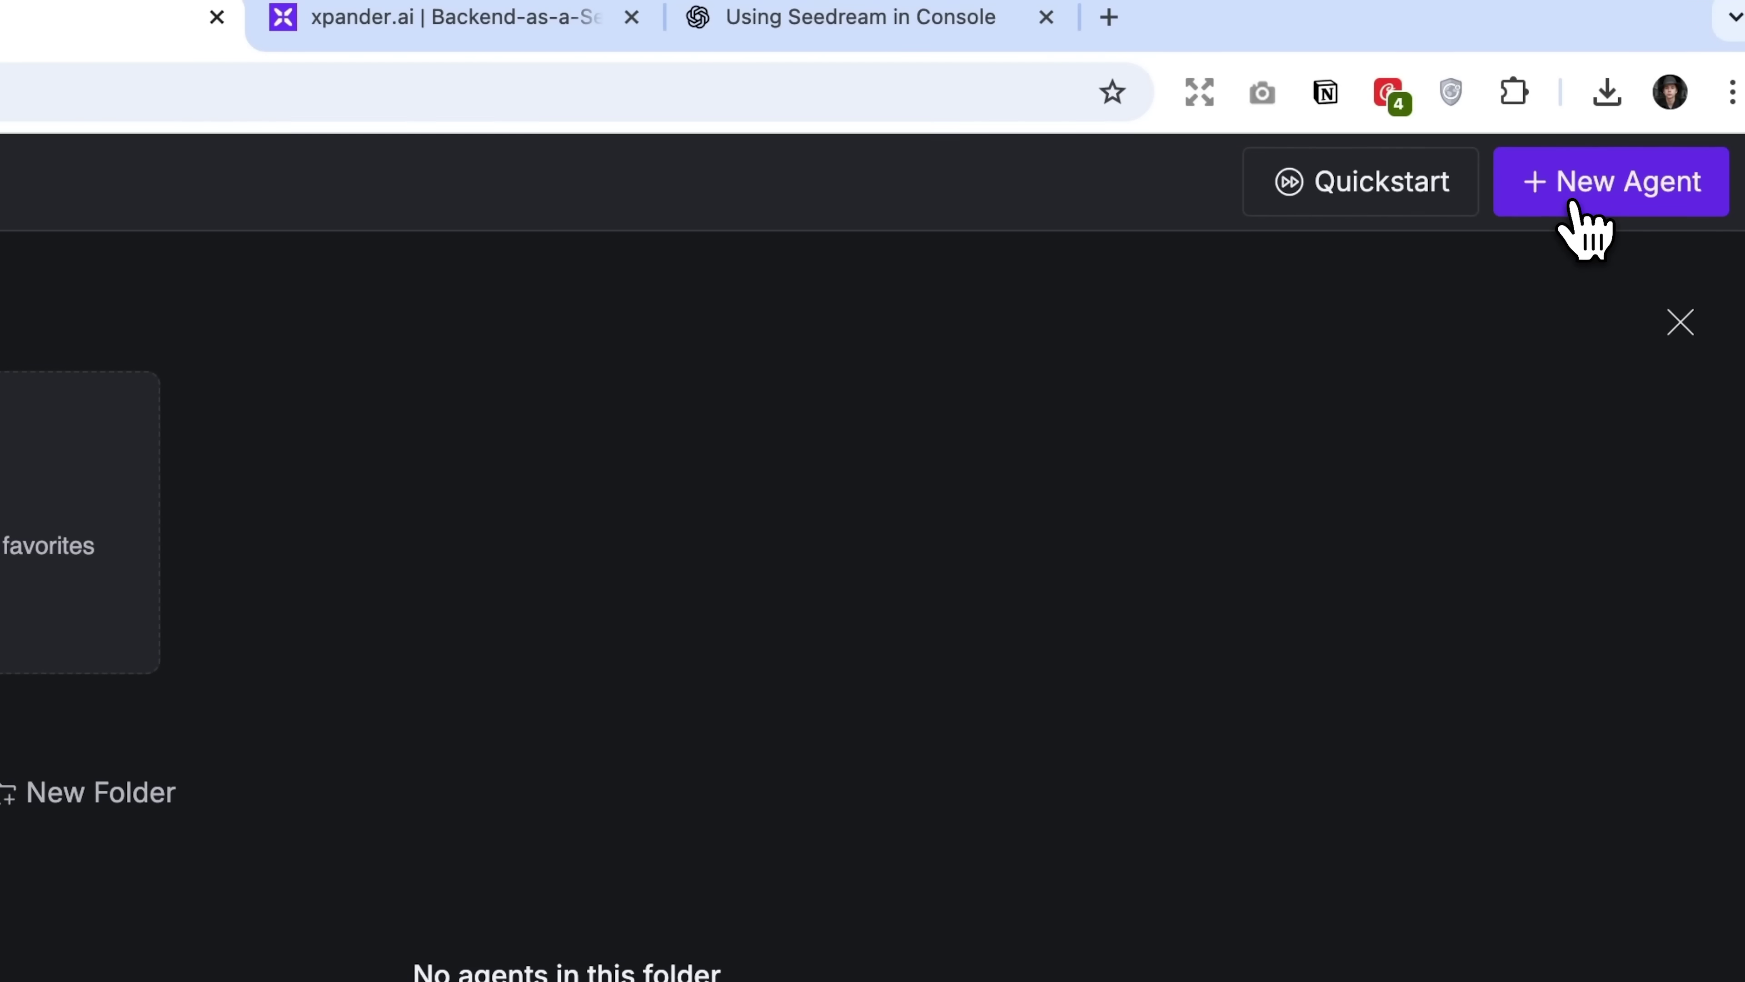
{"action": "left_click", "coordinate": [1580, 224]}
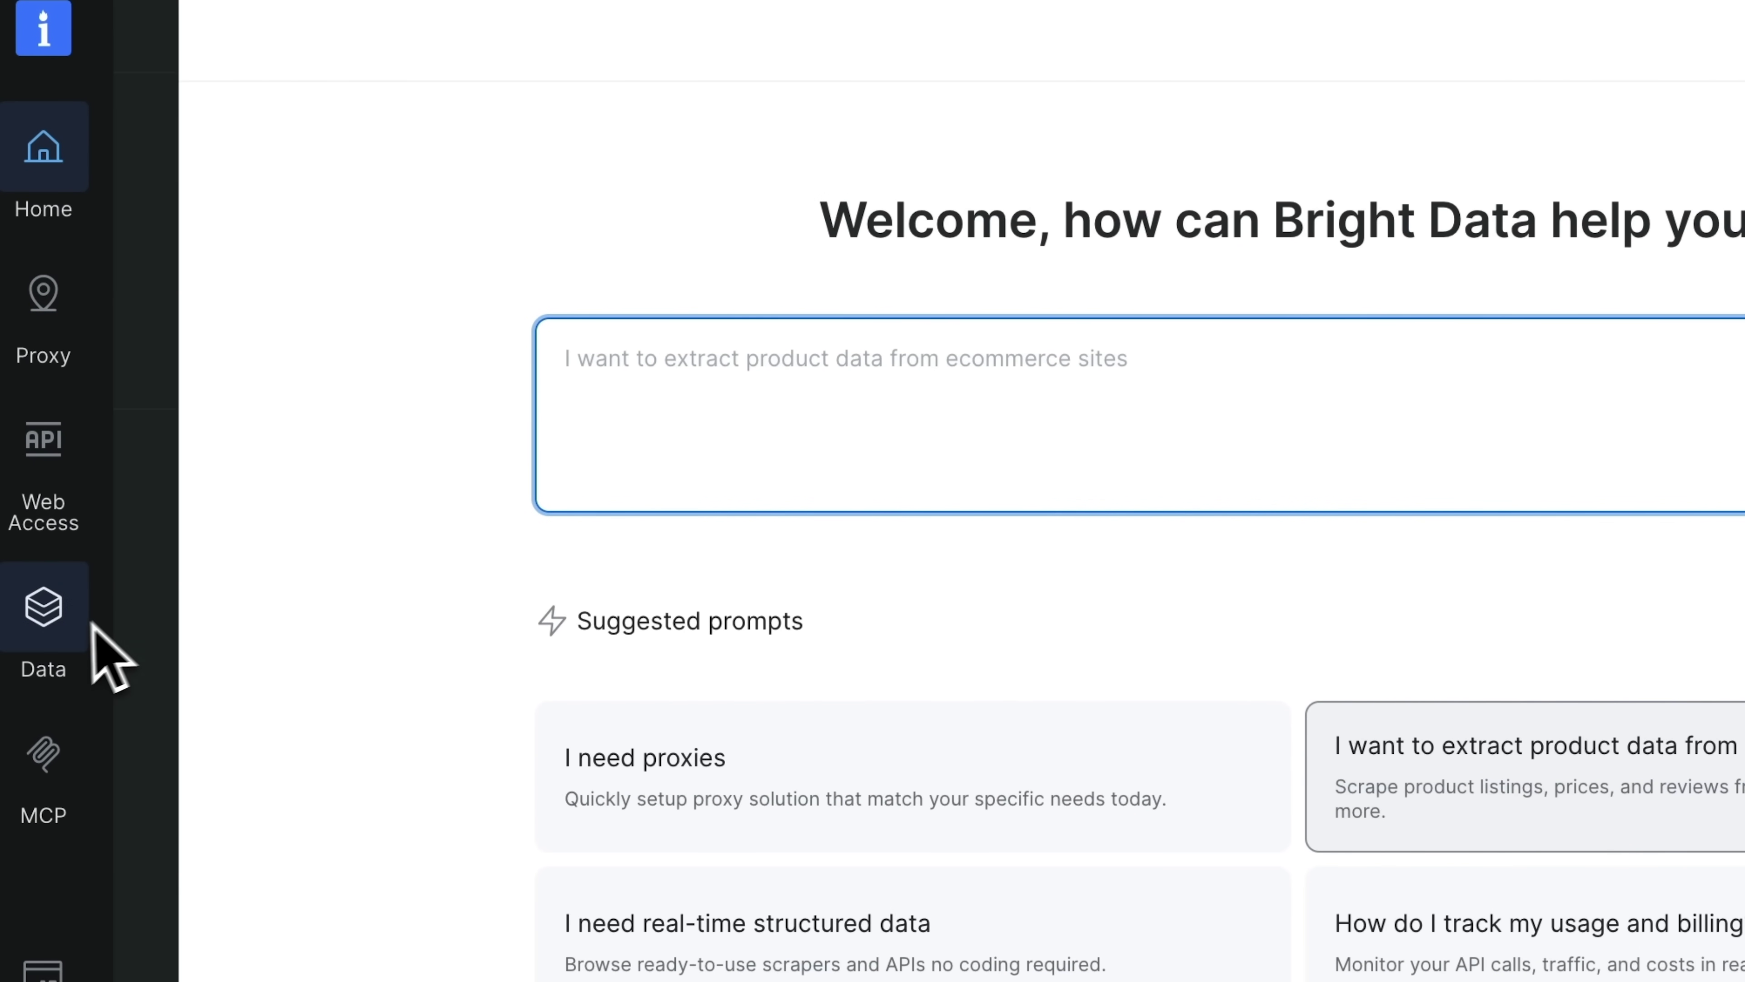
- Go to Bright Data's Dataset Marketplace through the sidebar's Data menu
{"action": "mouse_move", "coordinate": [60, 634]}
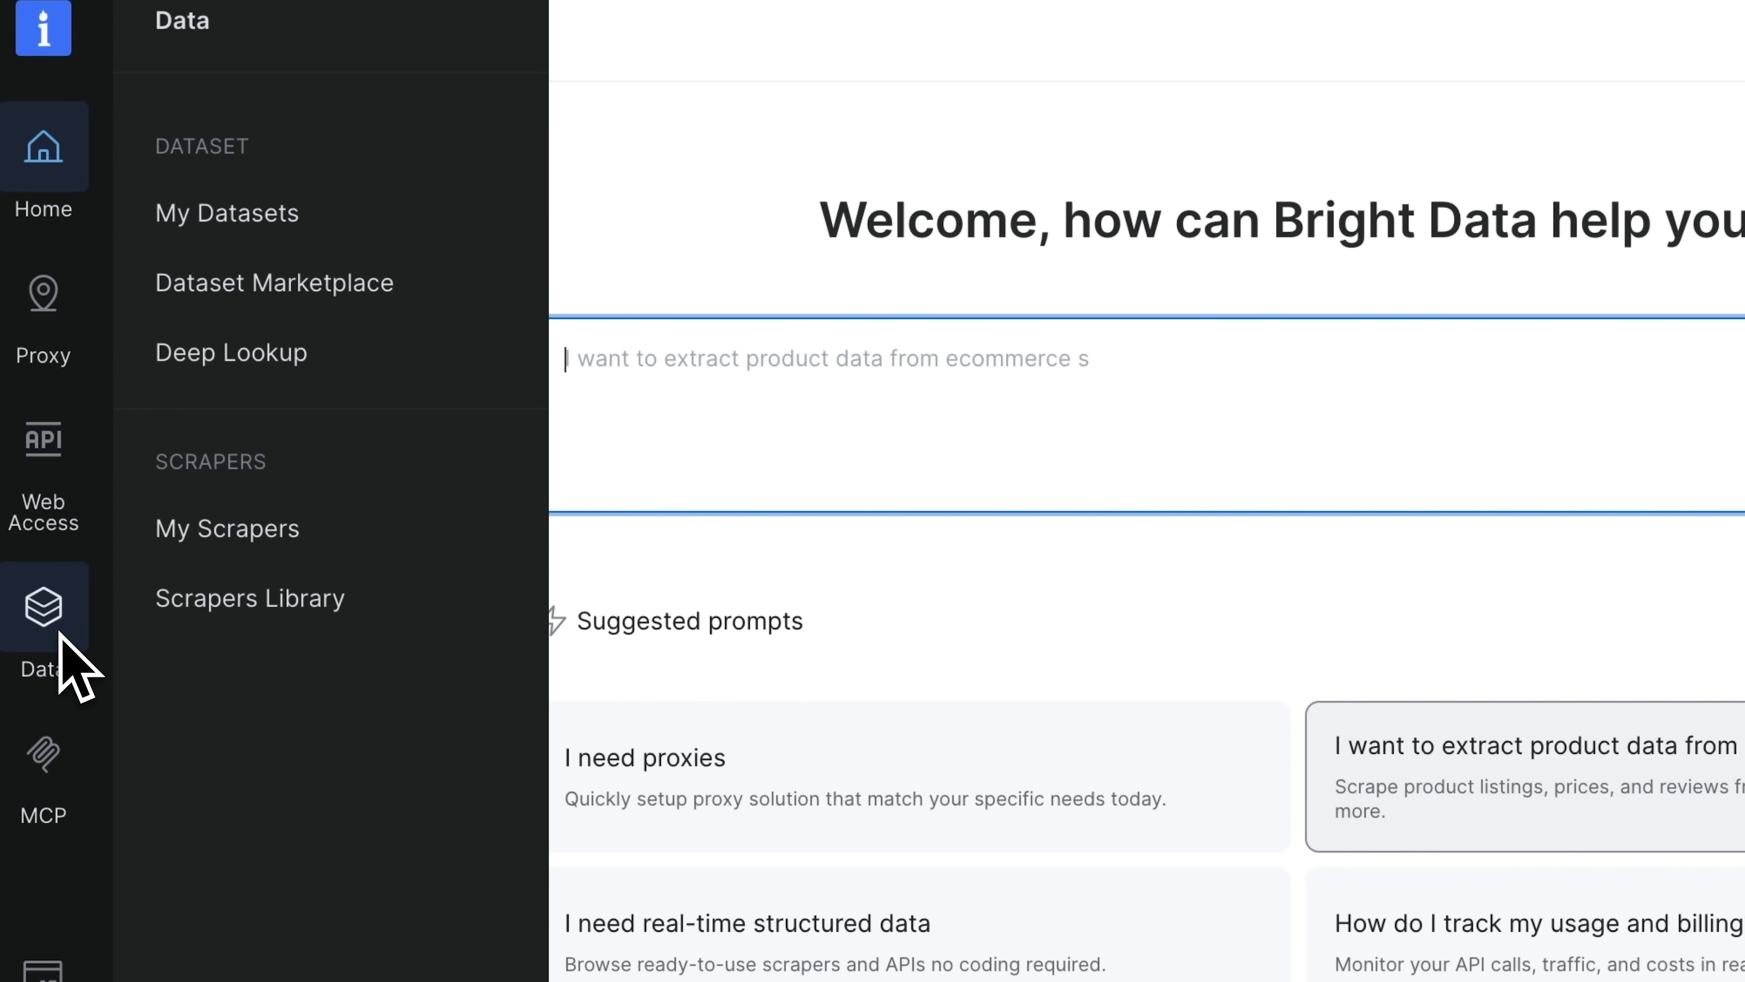
{"action": "left_click", "coordinate": [393, 307]}
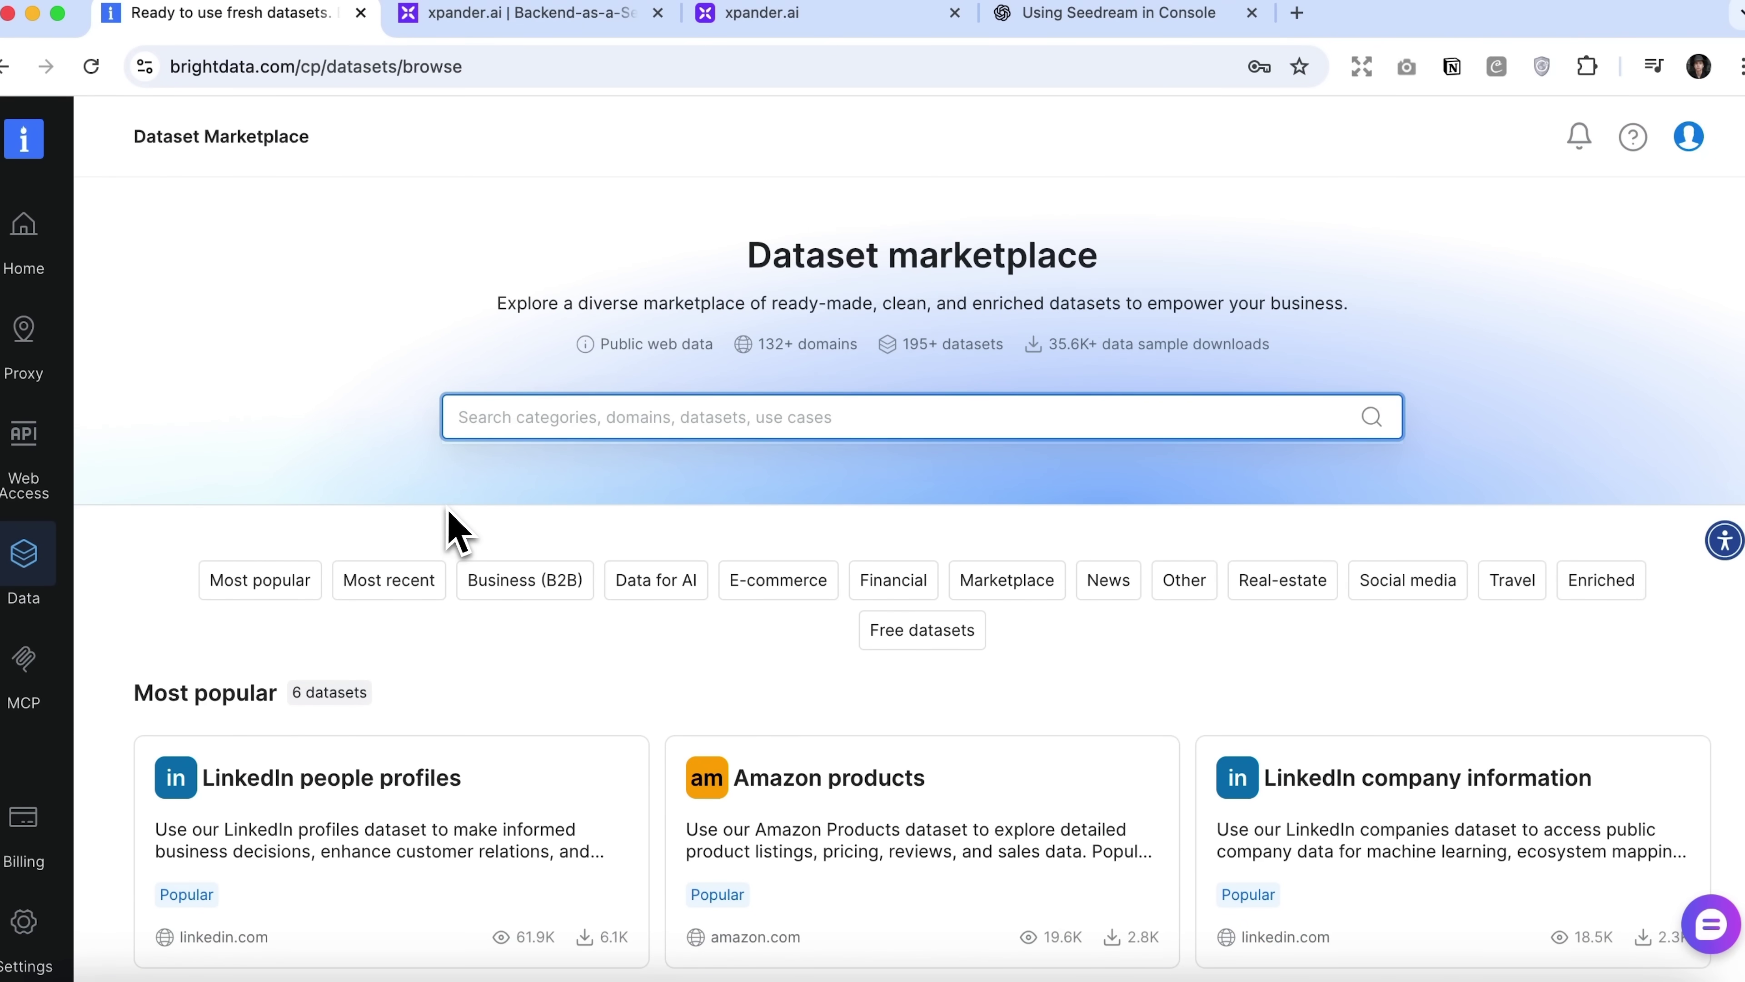
- Filter the marketplace to Social media and scroll until the Instagram - Posts card shows
{"action": "scroll", "coordinate": [667, 717], "scroll_direction": "down", "scroll_amount": 3}
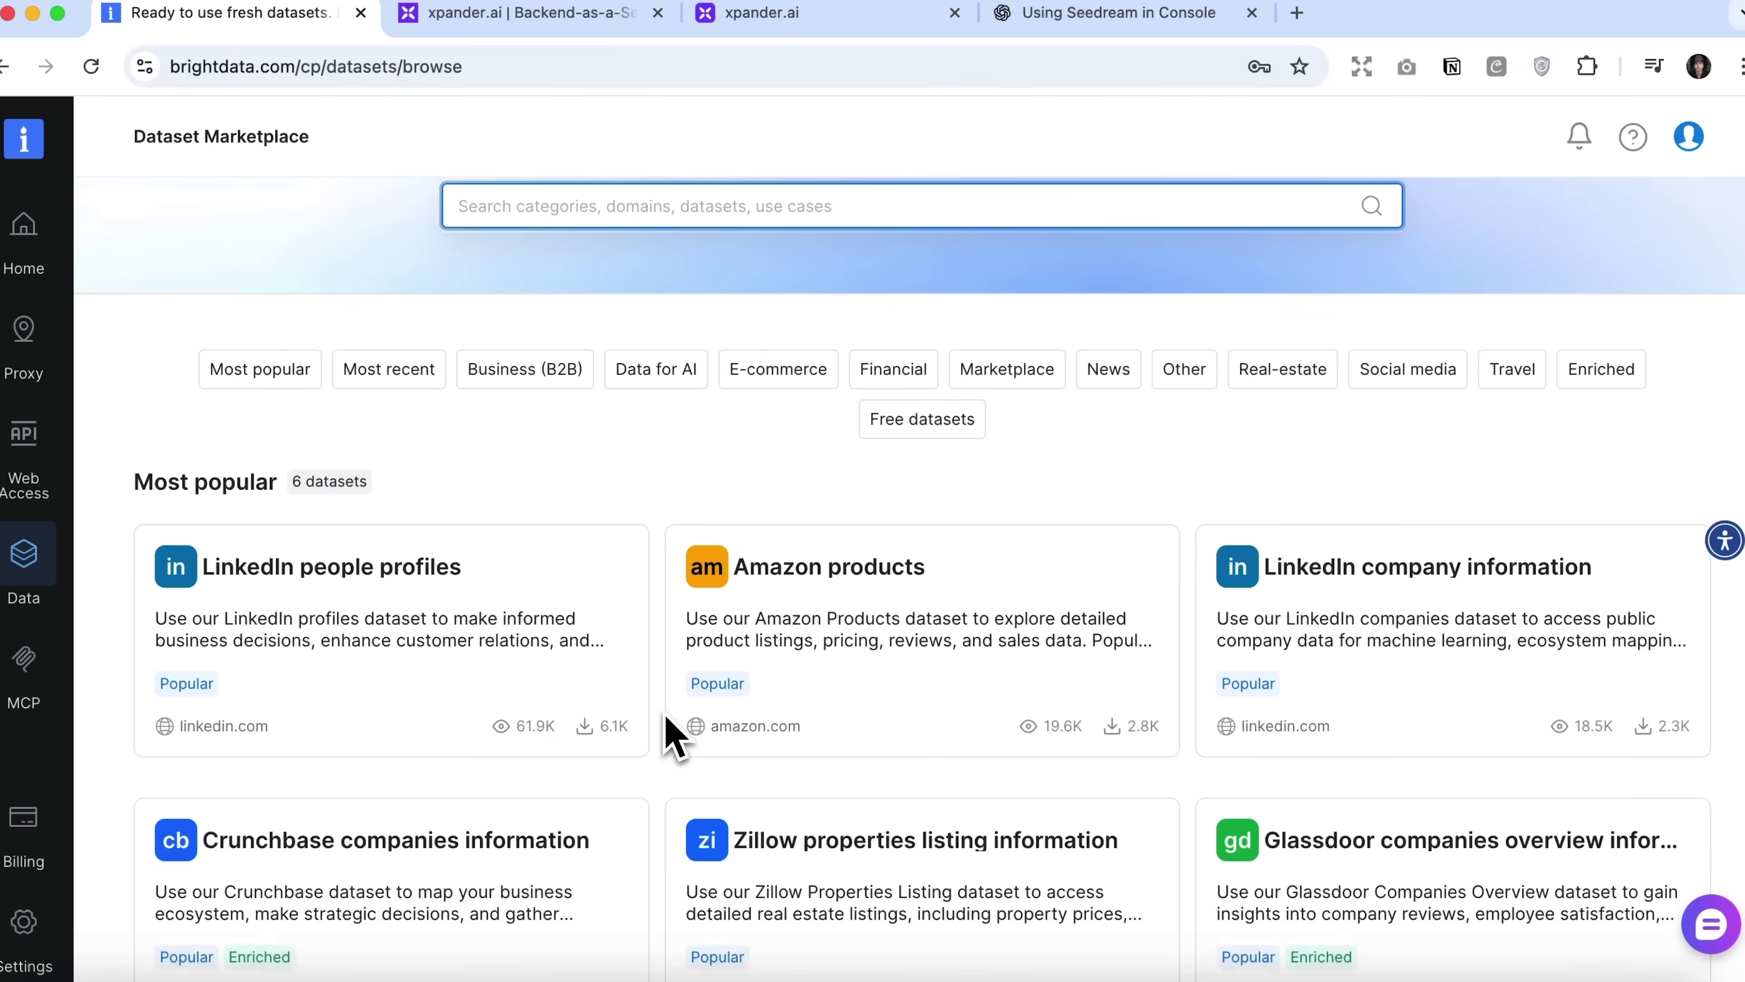
{"action": "scroll", "coordinate": [667, 715], "scroll_direction": "down", "scroll_amount": 2}
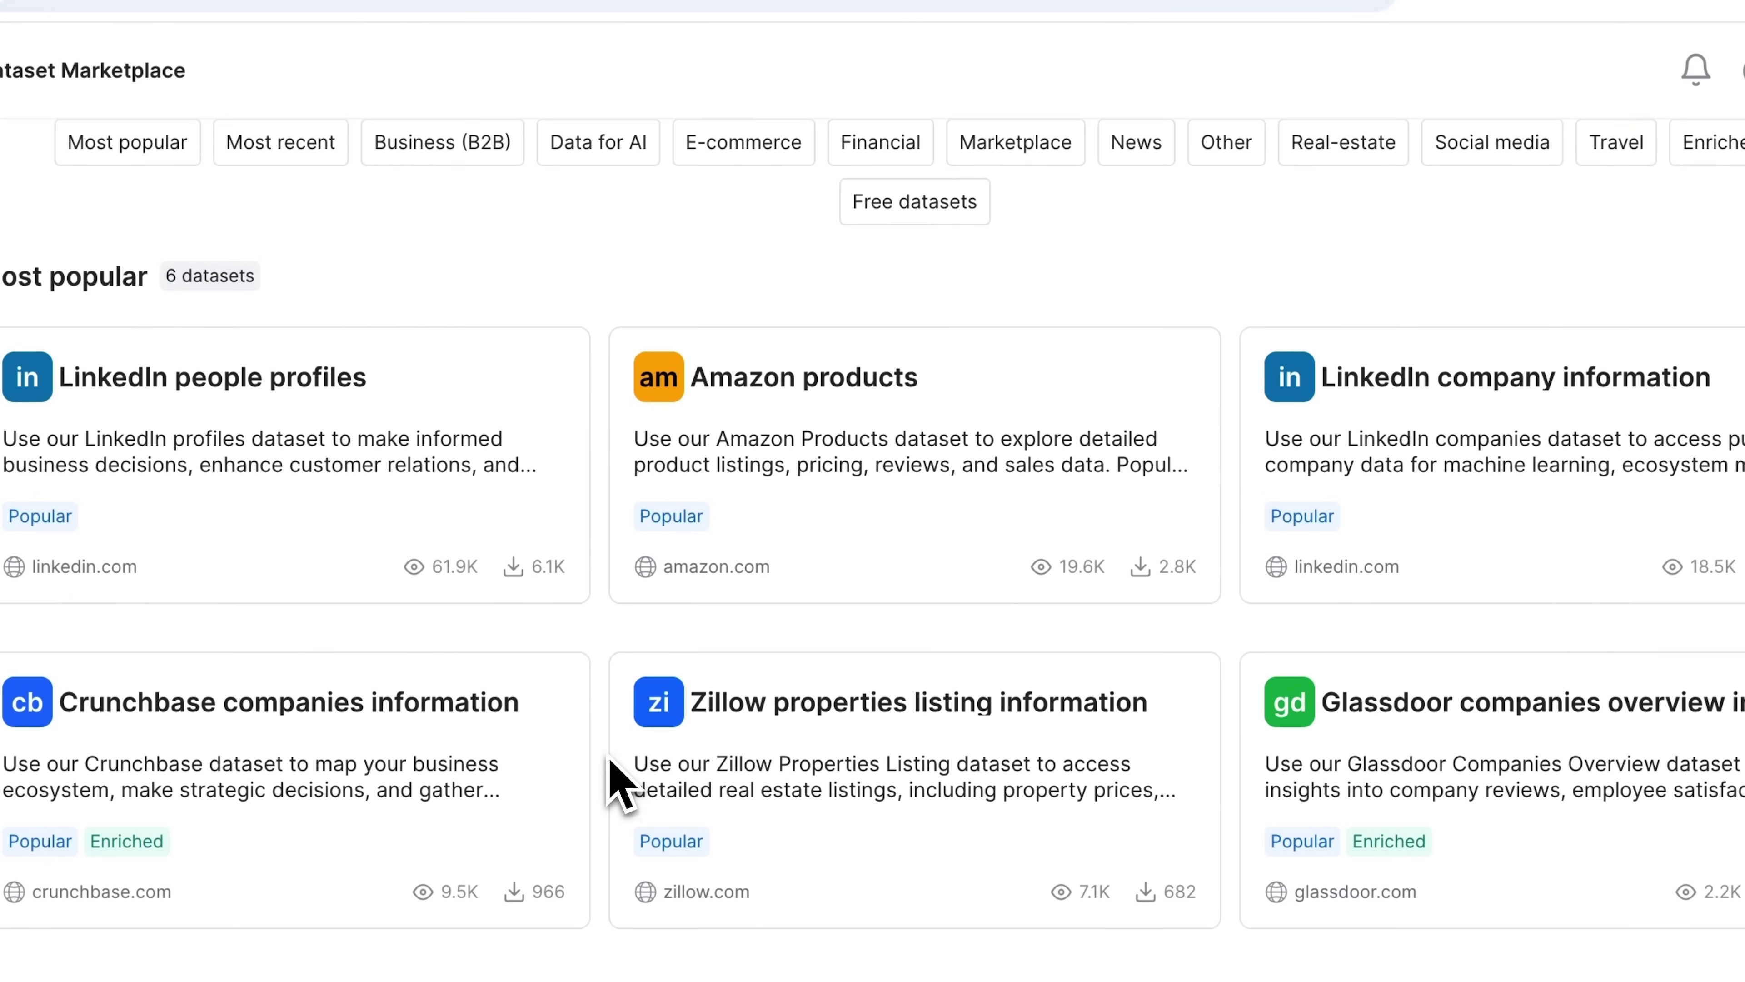
{"action": "scroll", "coordinate": [611, 762], "scroll_direction": "down", "scroll_amount": 3}
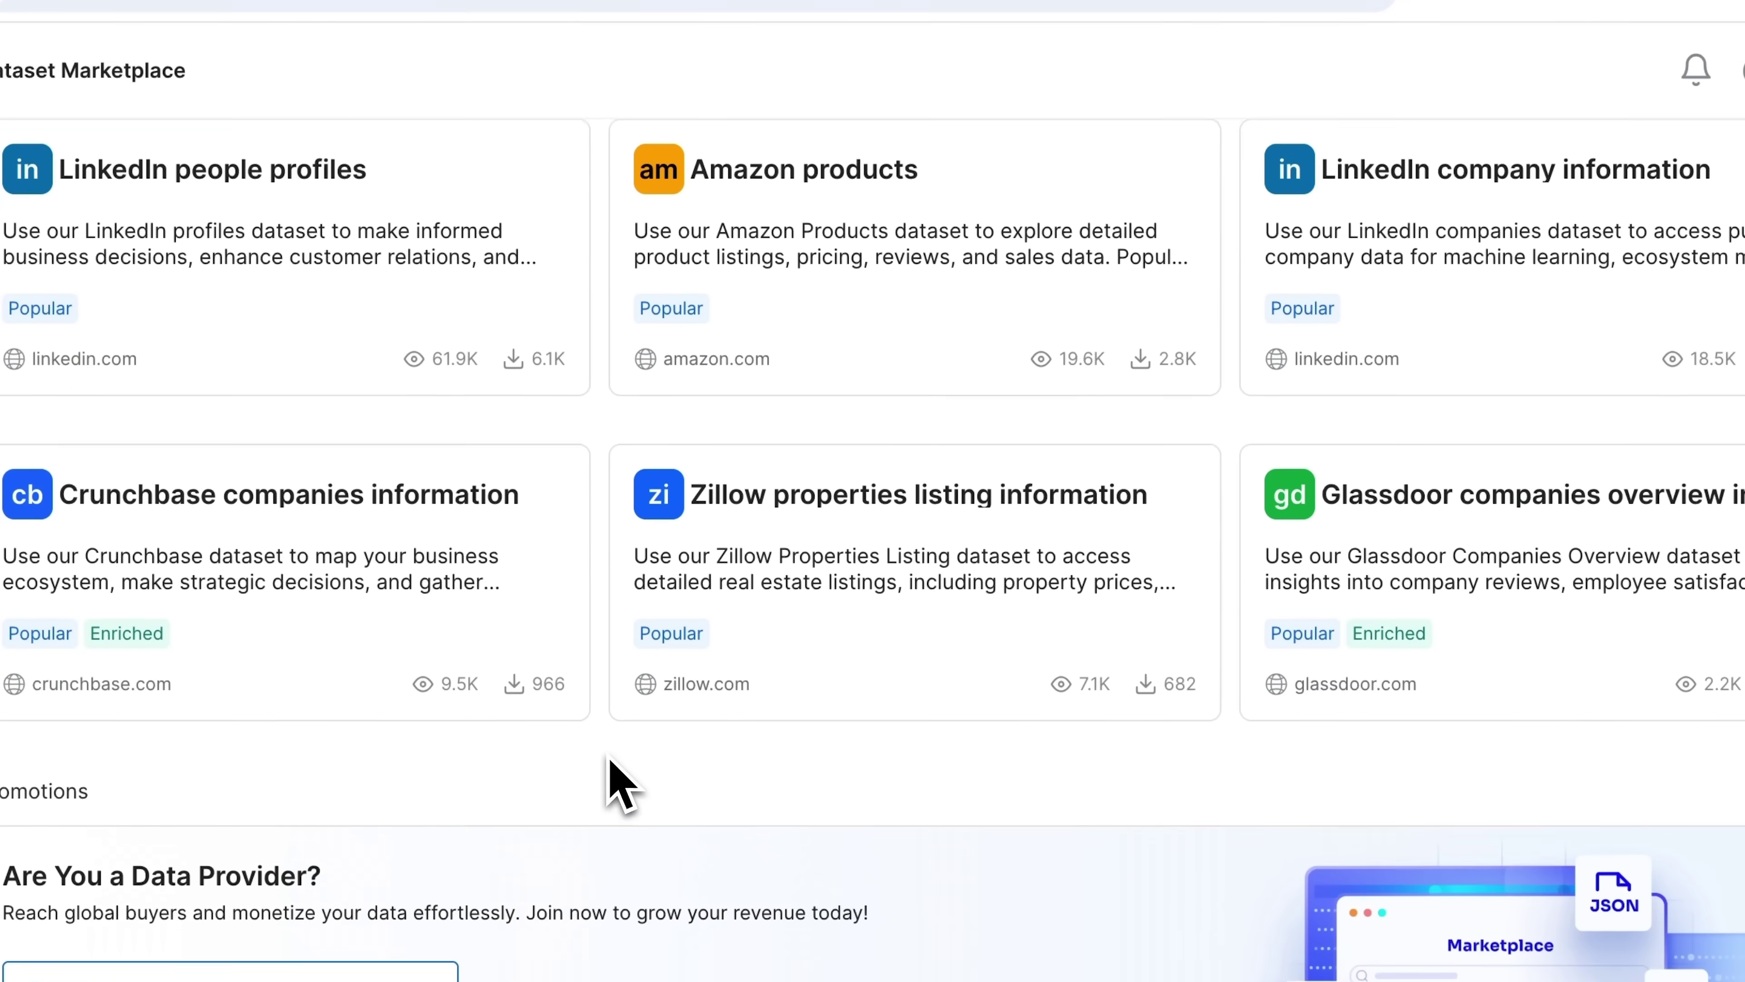
{"action": "scroll", "coordinate": [621, 783], "scroll_direction": "down", "scroll_amount": 4}
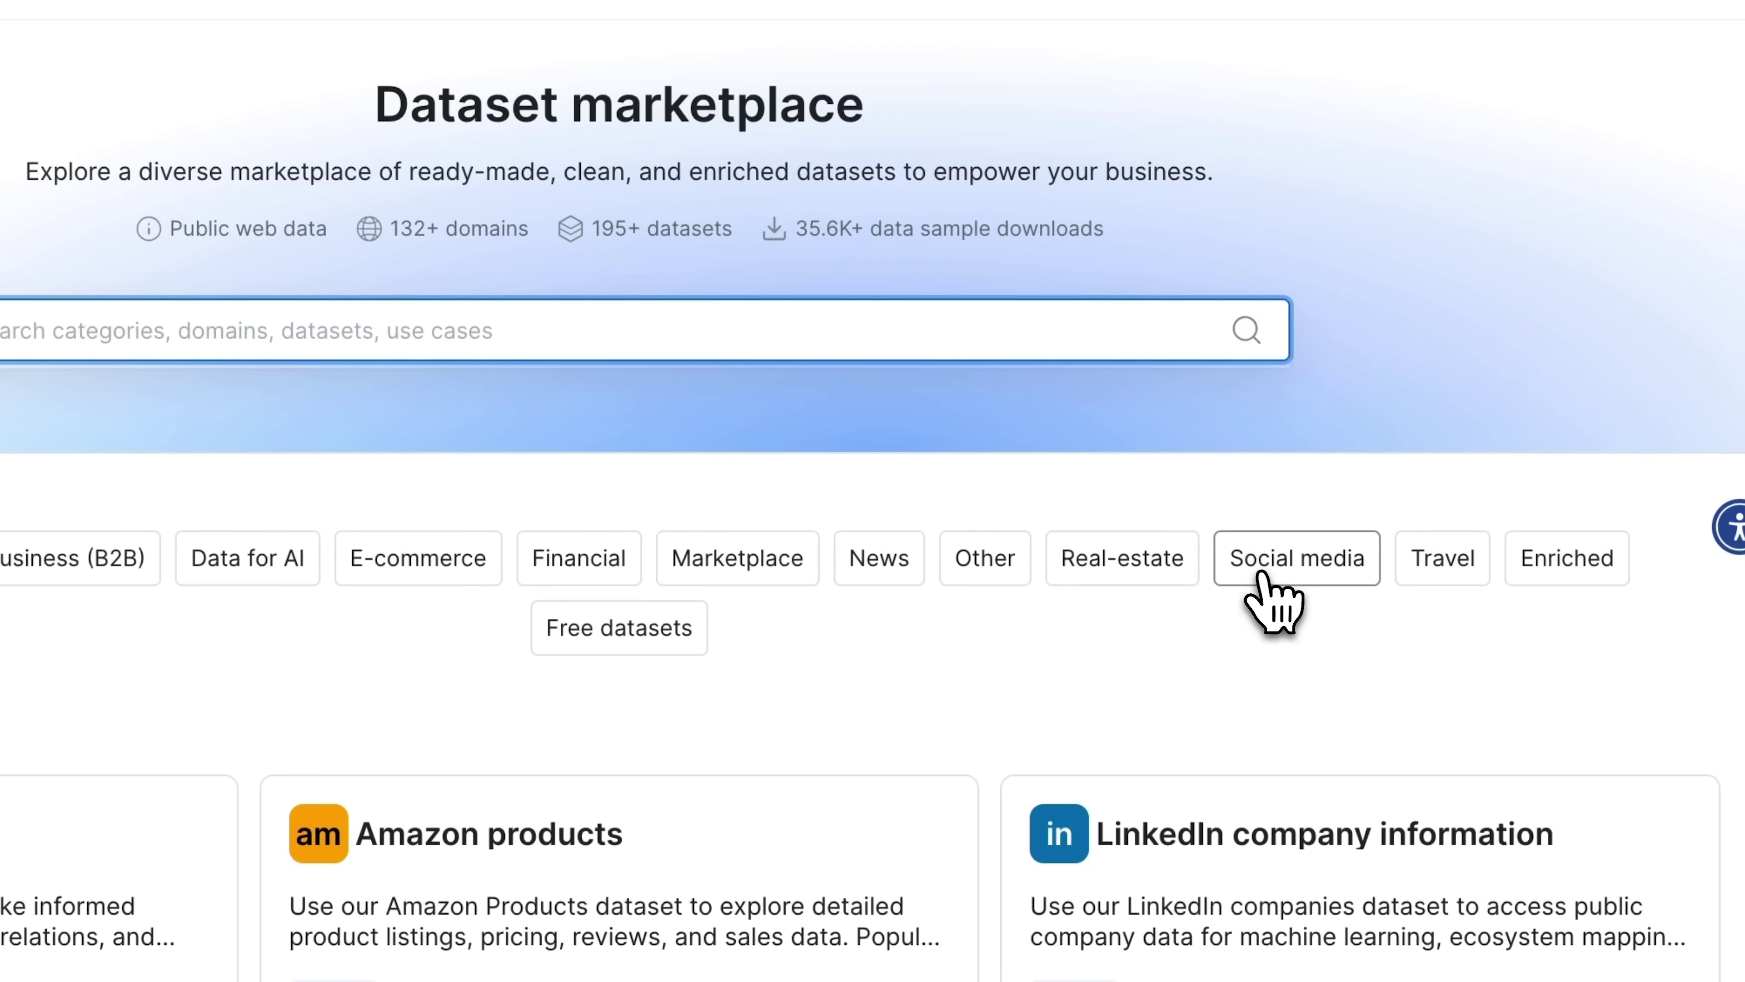
{"action": "left_click", "coordinate": [1263, 573]}
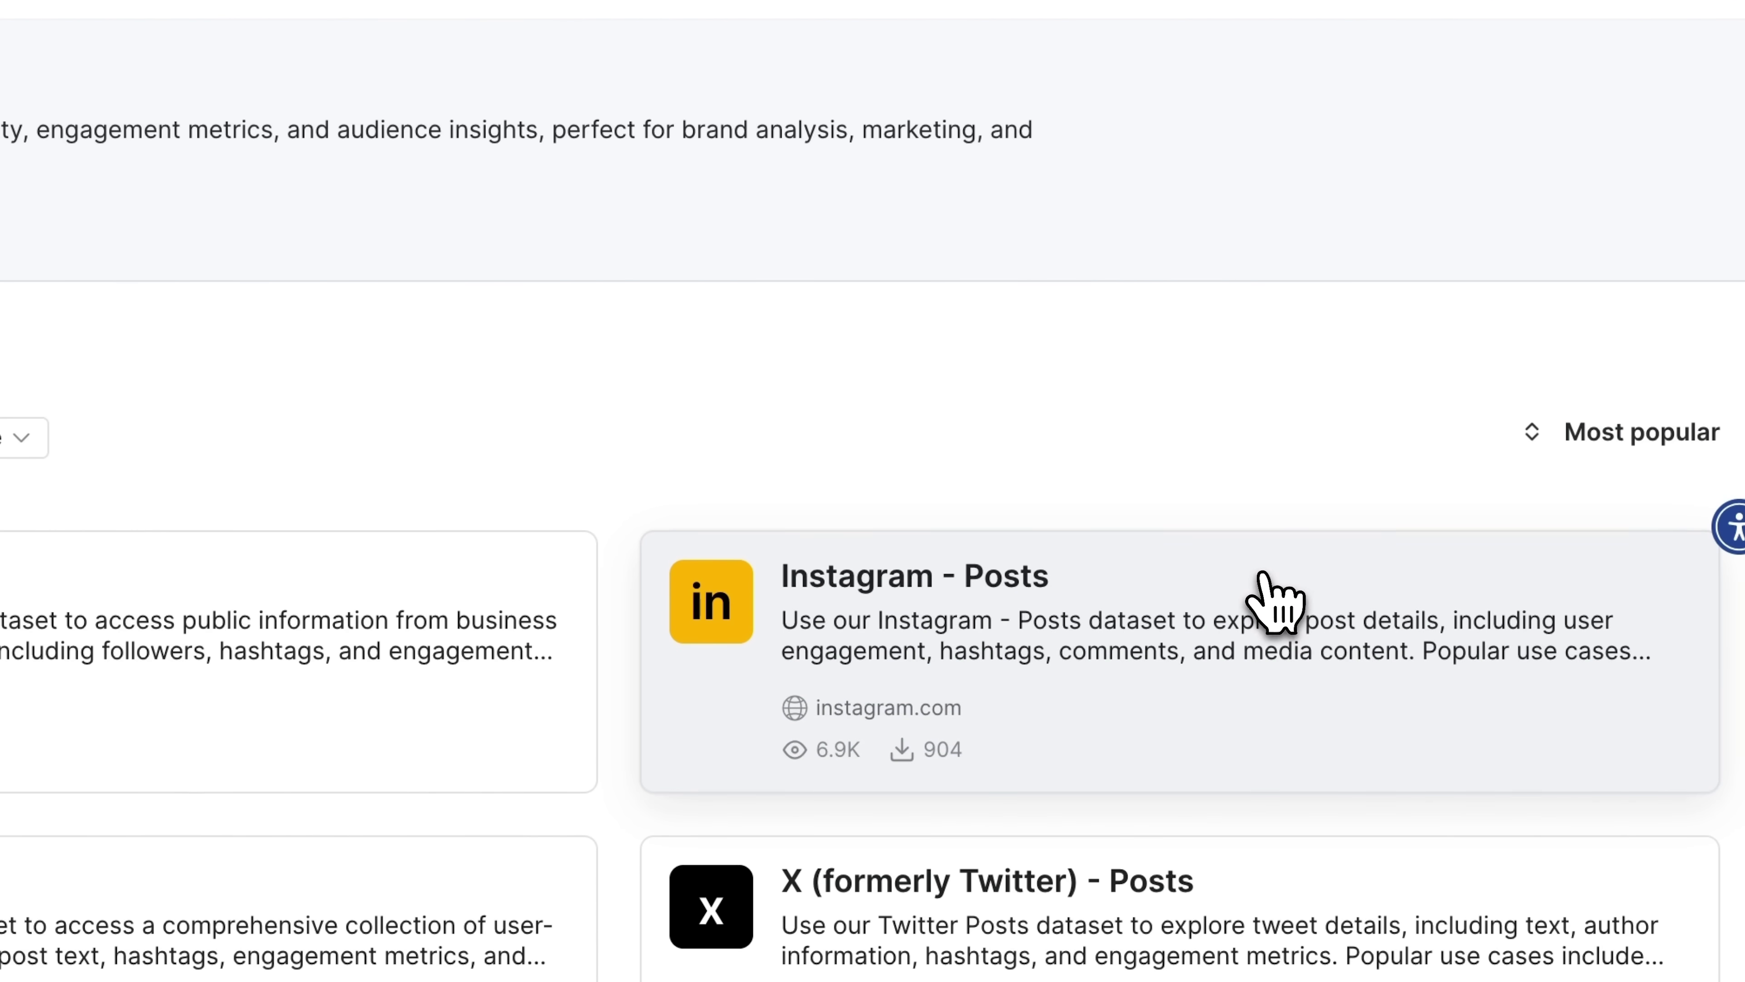
{"action": "scroll", "coordinate": [1239, 598], "scroll_direction": "down", "scroll_amount": 3}
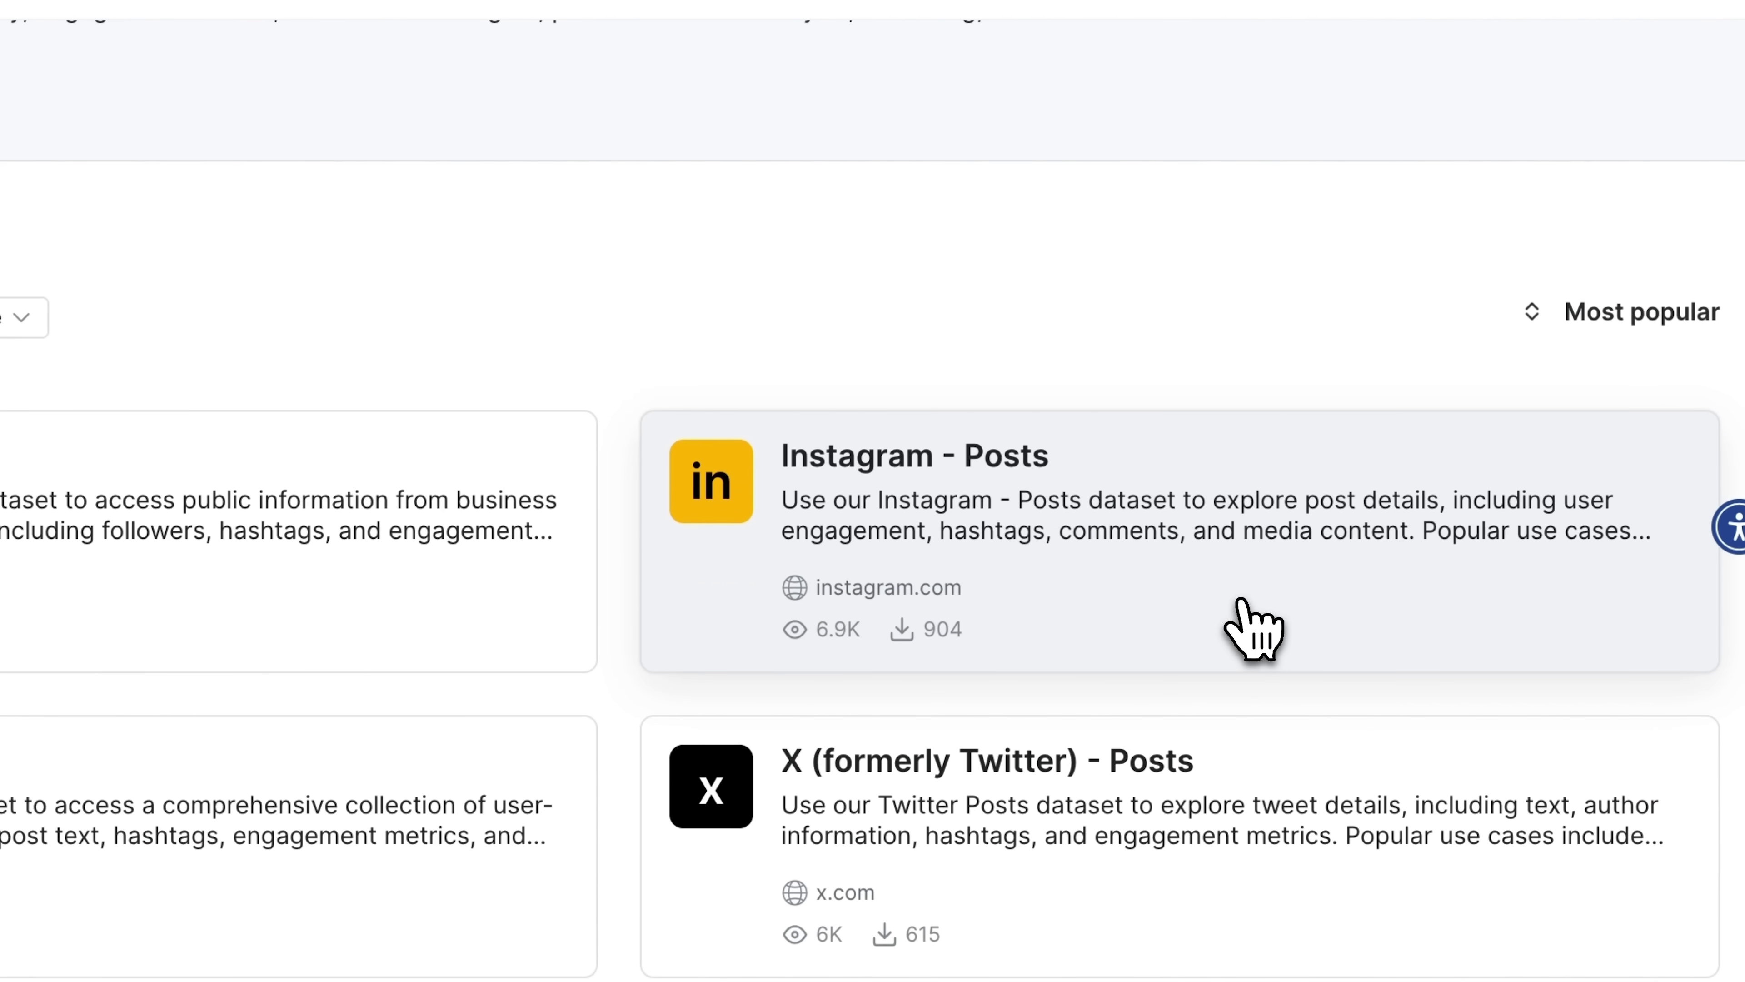
{"action": "scroll", "coordinate": [1239, 604], "scroll_direction": "down", "scroll_amount": 2}
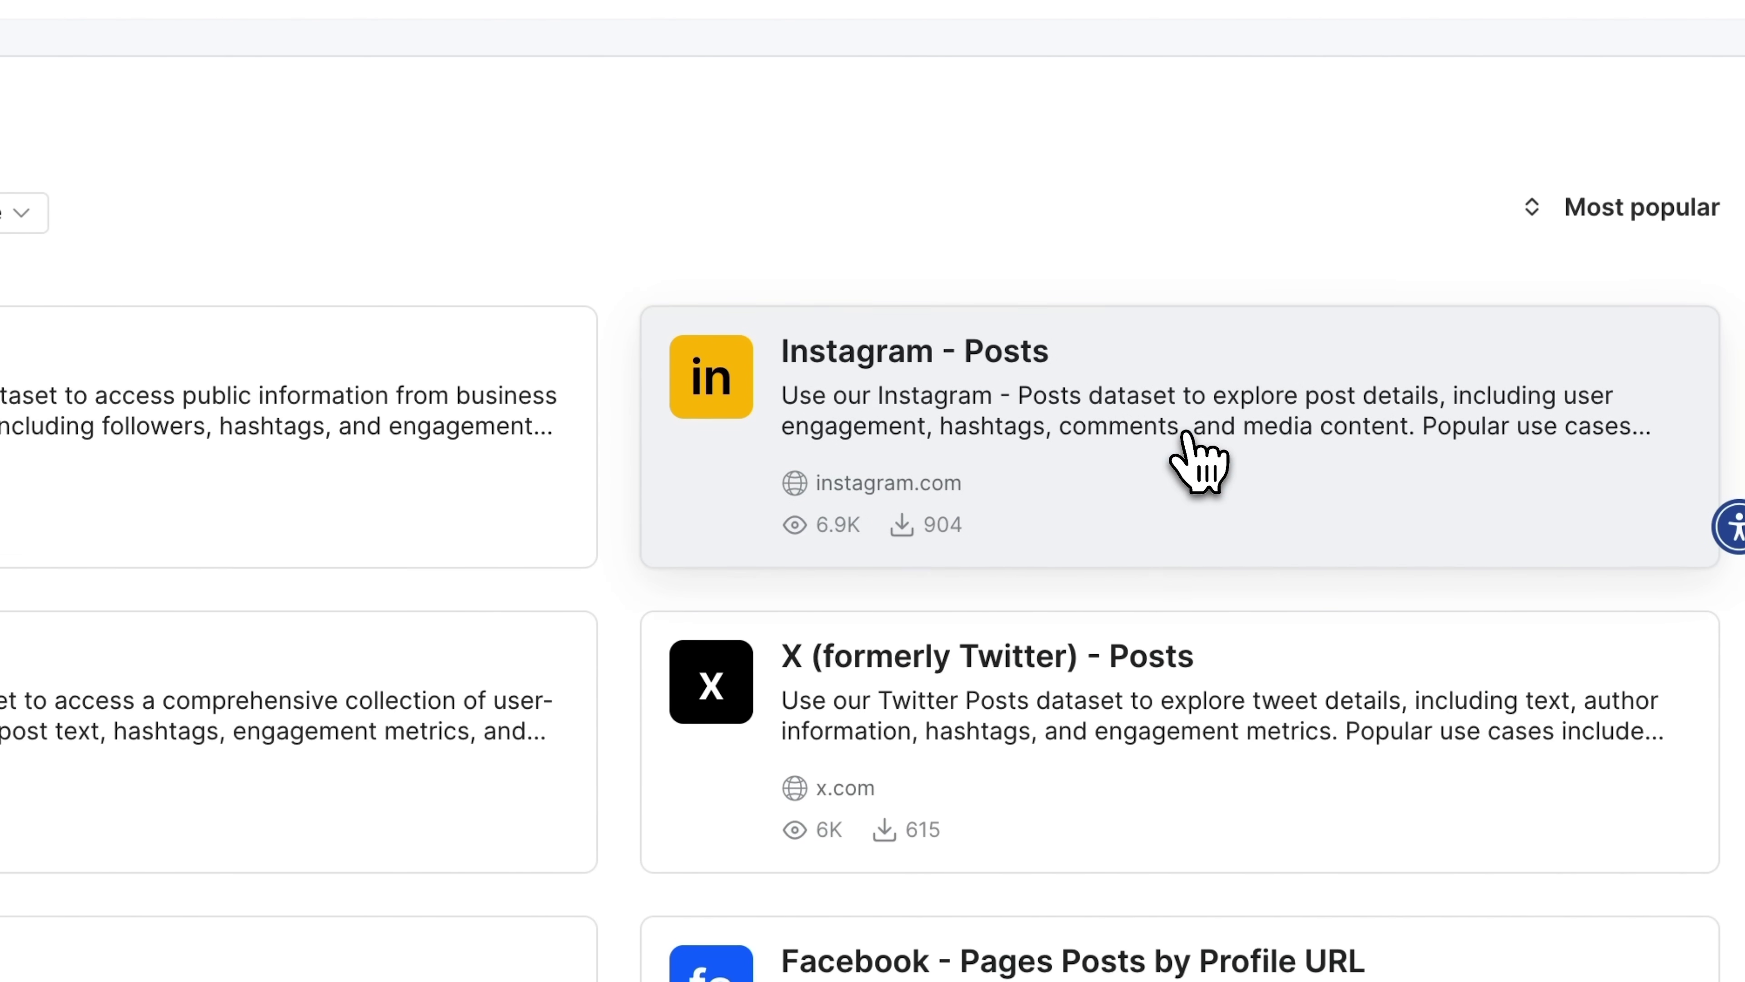
- Review the Instagram - Posts dataset page and reveal its sample download format choices
{"action": "left_click", "coordinate": [1184, 433]}
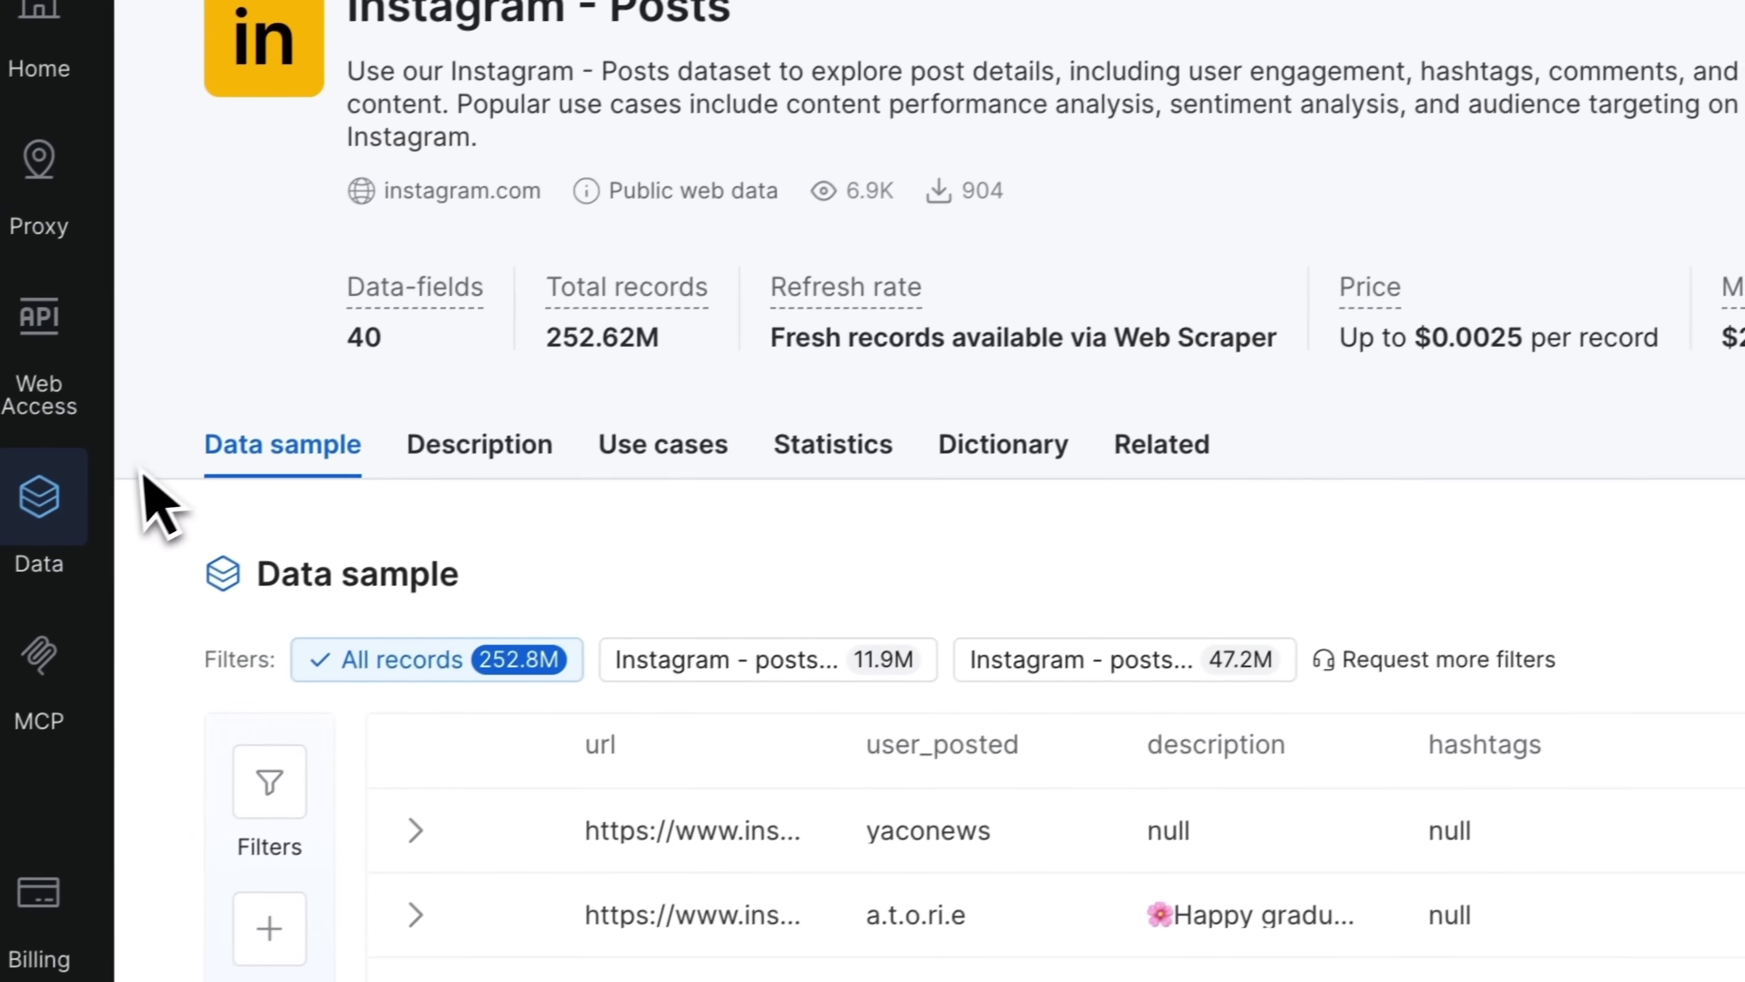
{"action": "scroll", "coordinate": [159, 583], "scroll_direction": "down", "scroll_amount": 15}
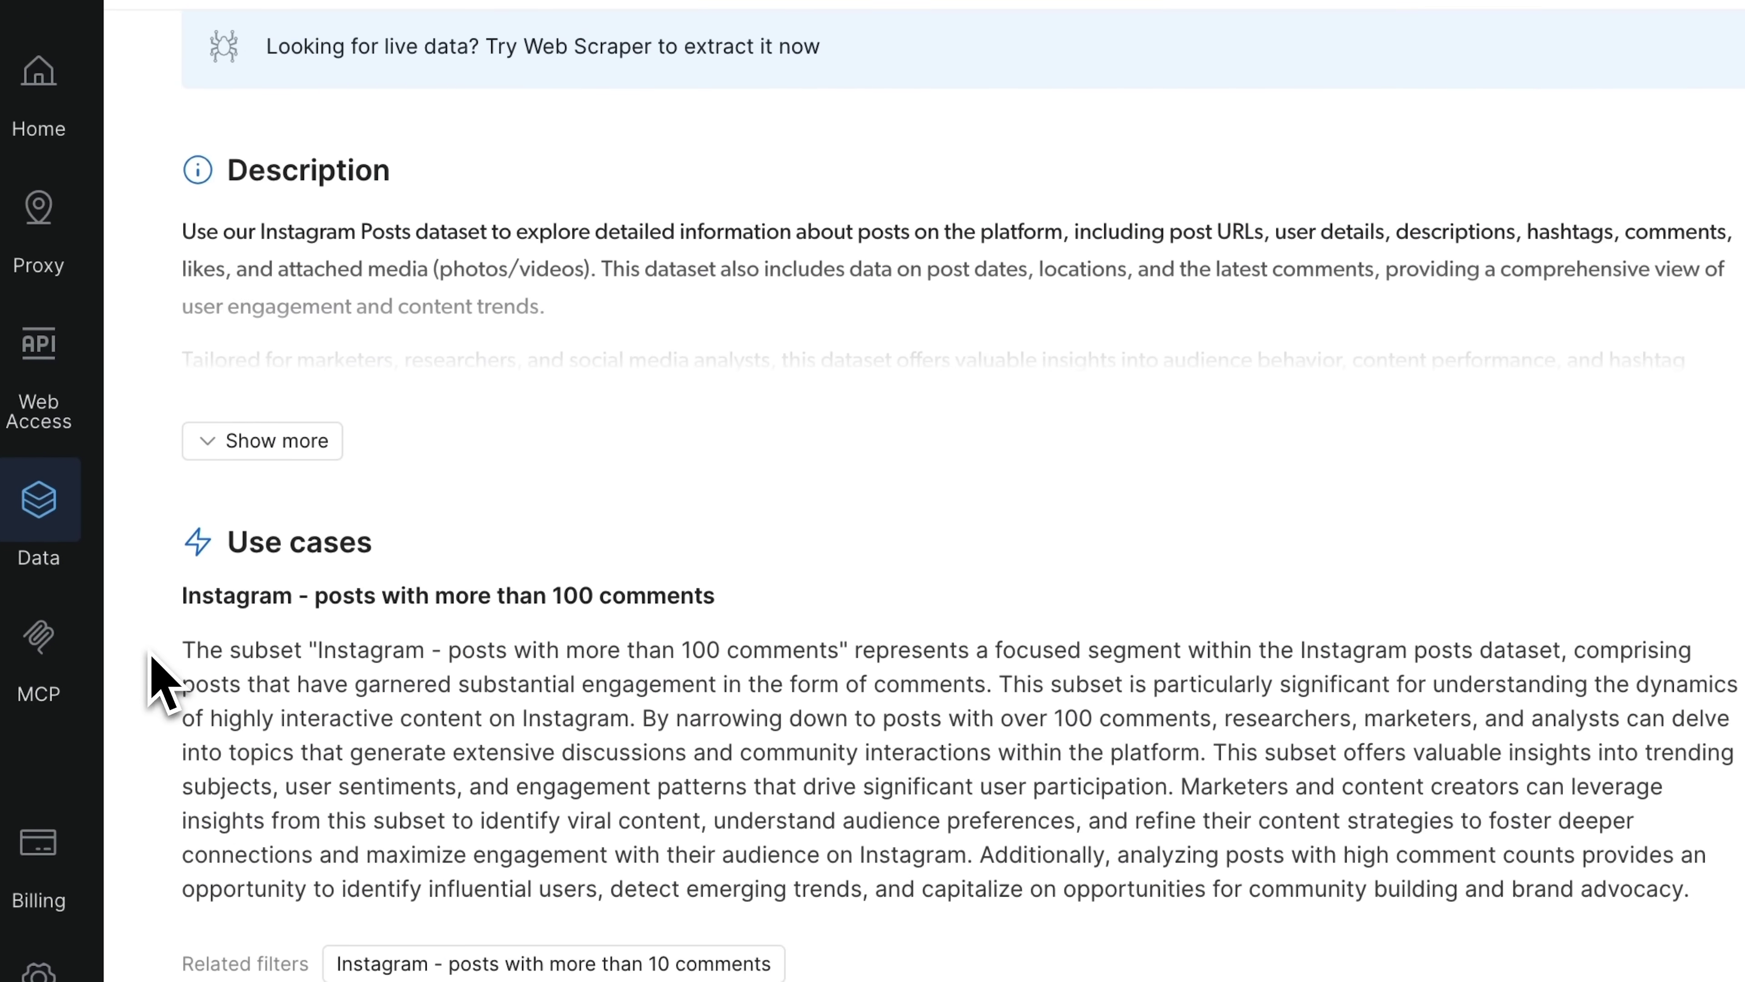
{"action": "scroll", "coordinate": [159, 680], "scroll_direction": "down", "scroll_amount": 2}
{"action": "scroll", "coordinate": [160, 681], "scroll_direction": "down", "scroll_amount": 6}
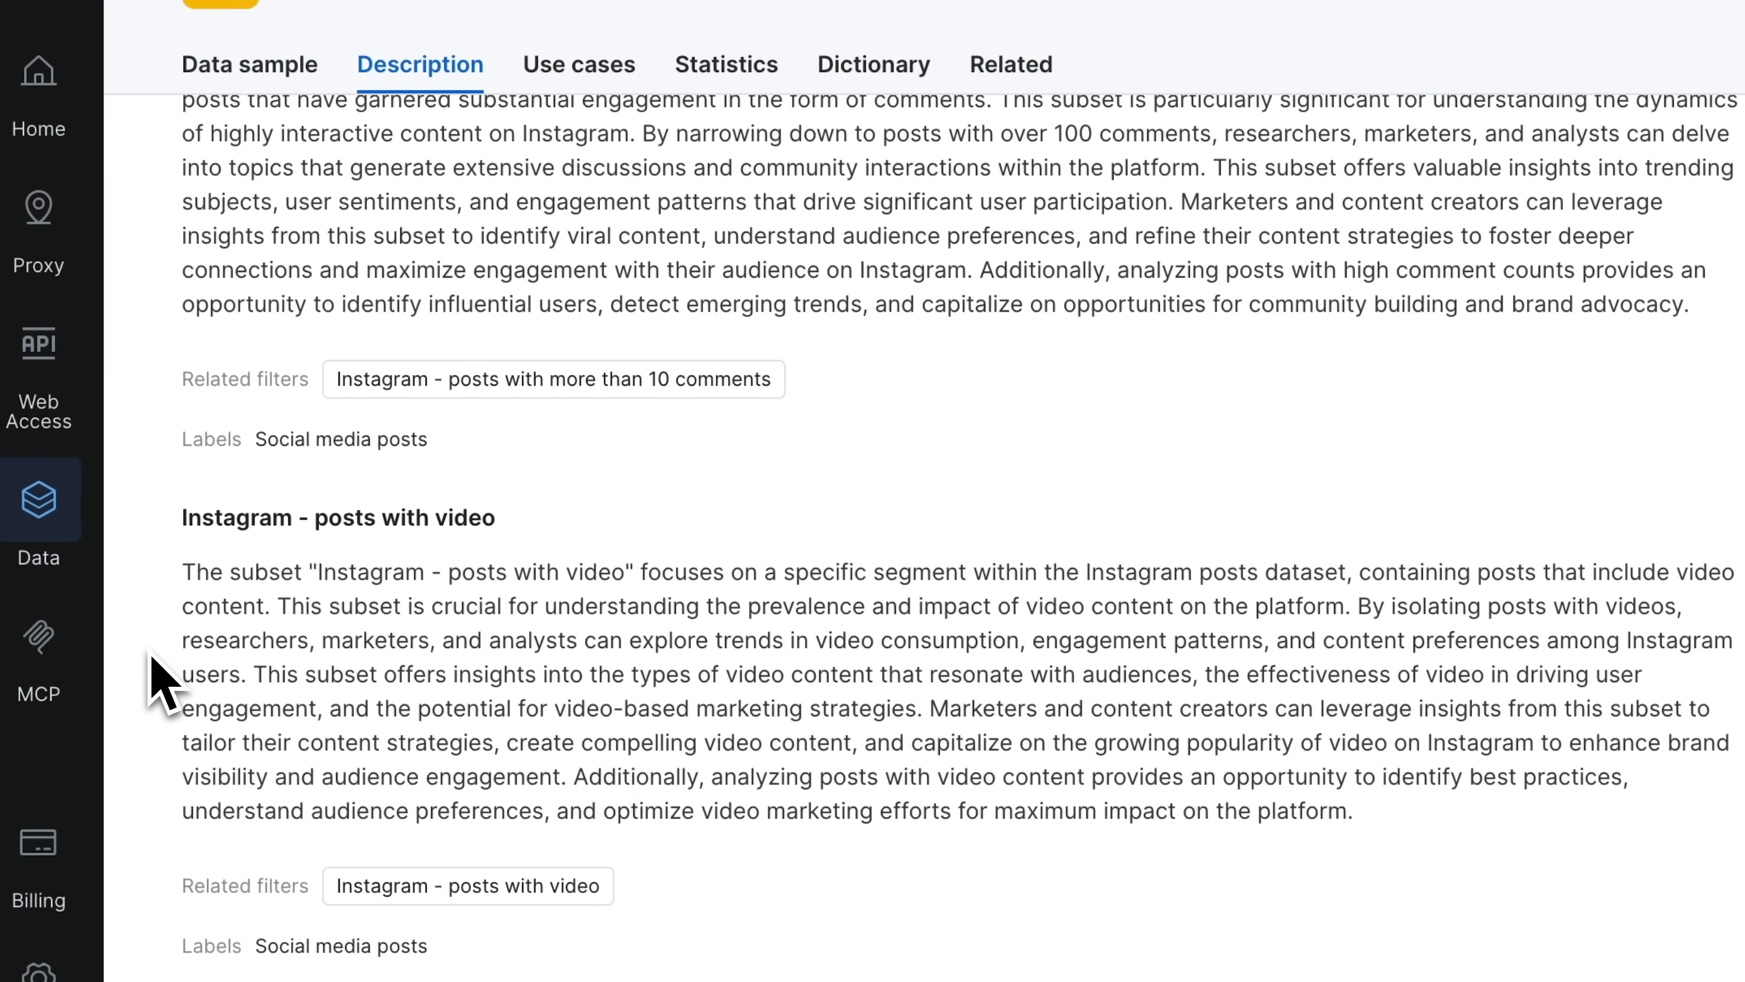
{"action": "scroll", "coordinate": [160, 680], "scroll_direction": "down", "scroll_amount": 6}
{"action": "scroll", "coordinate": [160, 680], "scroll_direction": "down", "scroll_amount": 20}
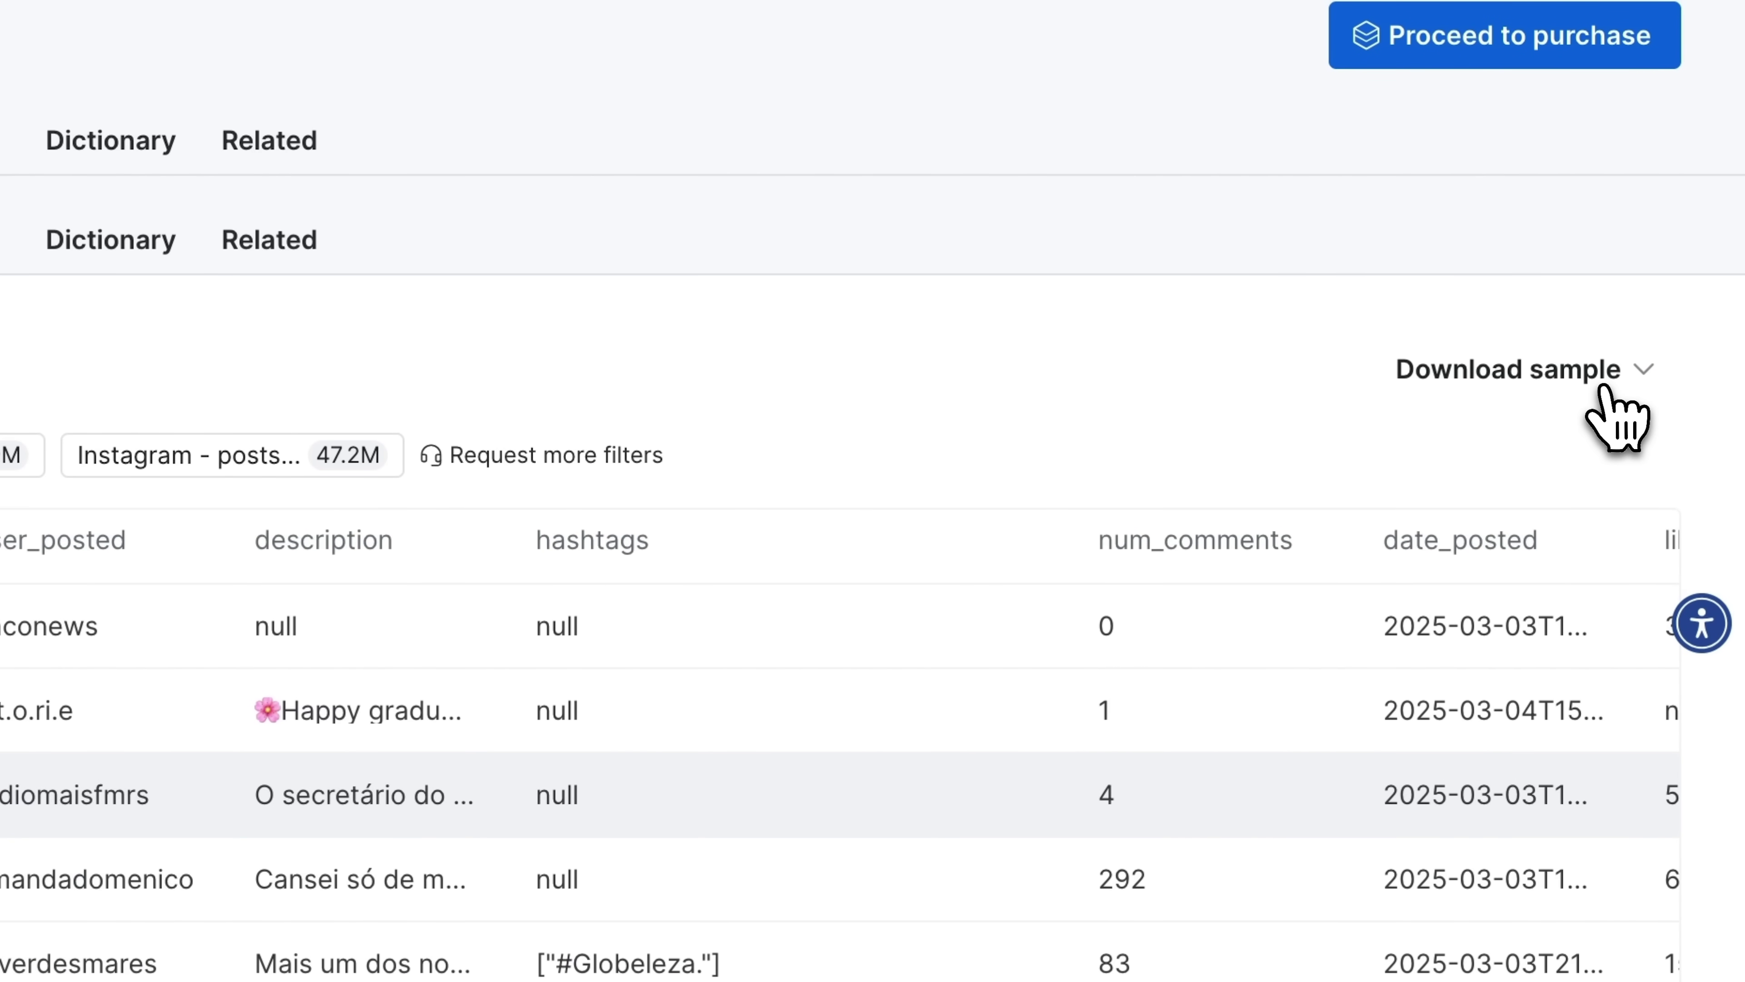
{"action": "left_click", "coordinate": [1604, 388]}
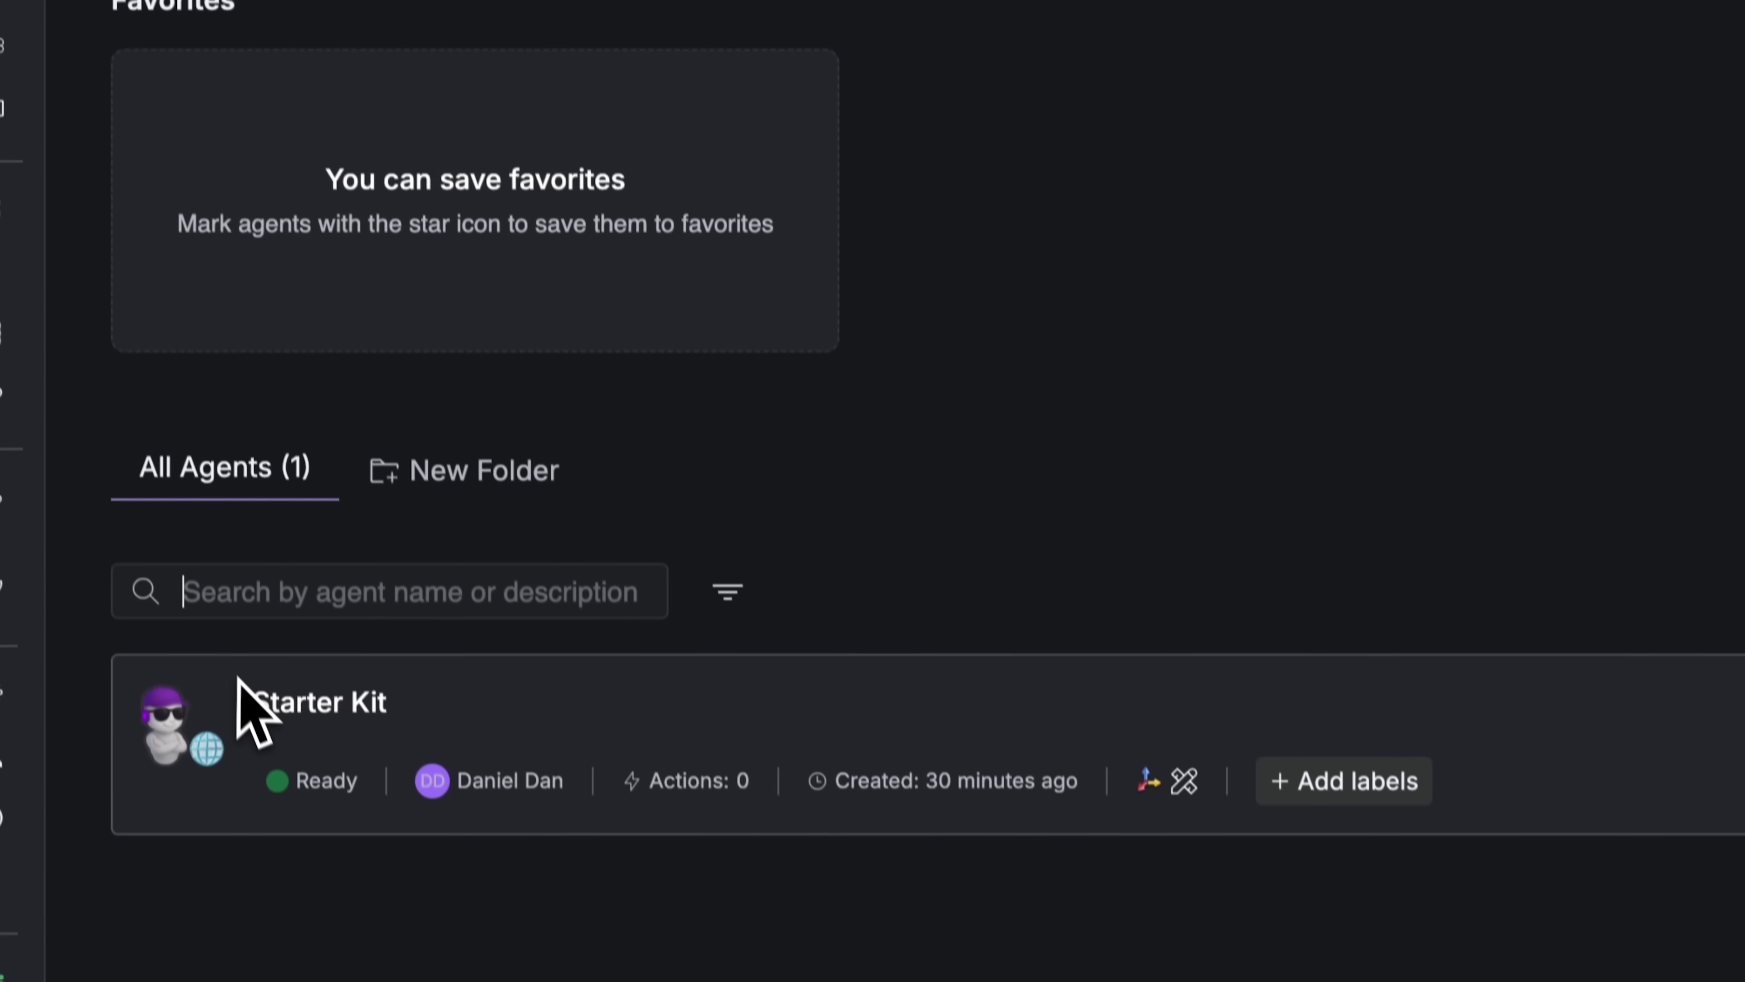
- Make a new agent folder named 'IG Posts Demo'
{"action": "left_click", "coordinate": [474, 467]}
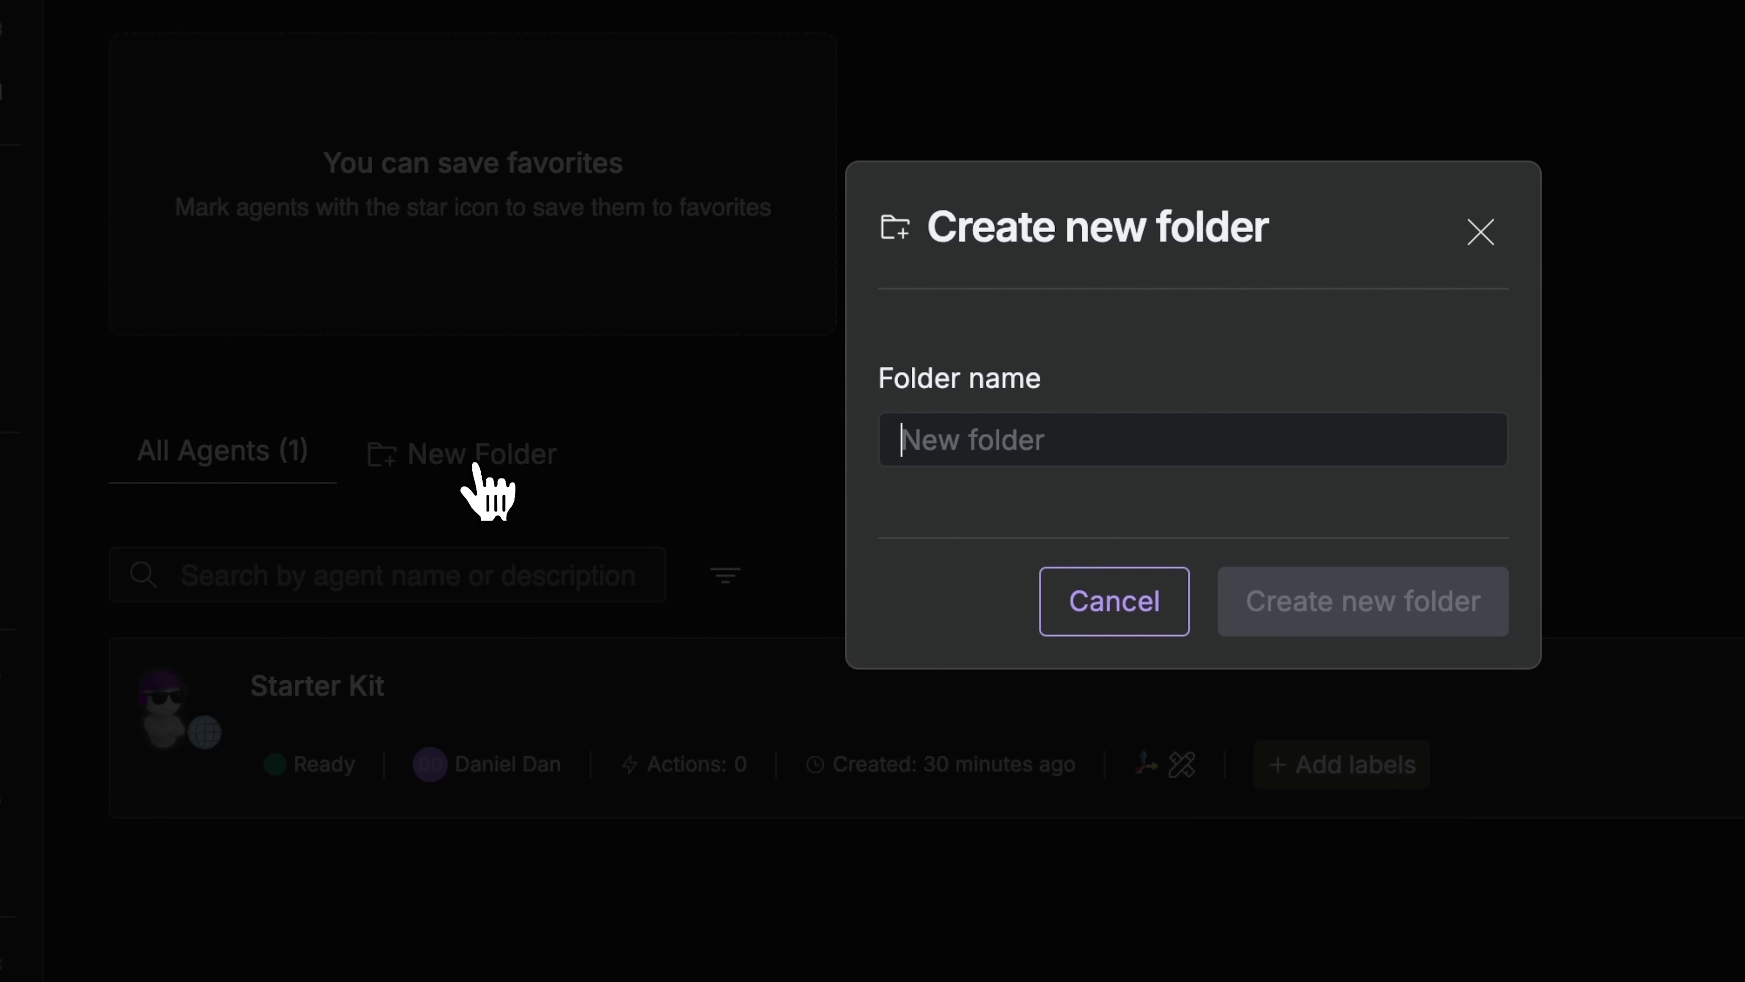
{"action": "type", "text": "IG Posts Demo"}
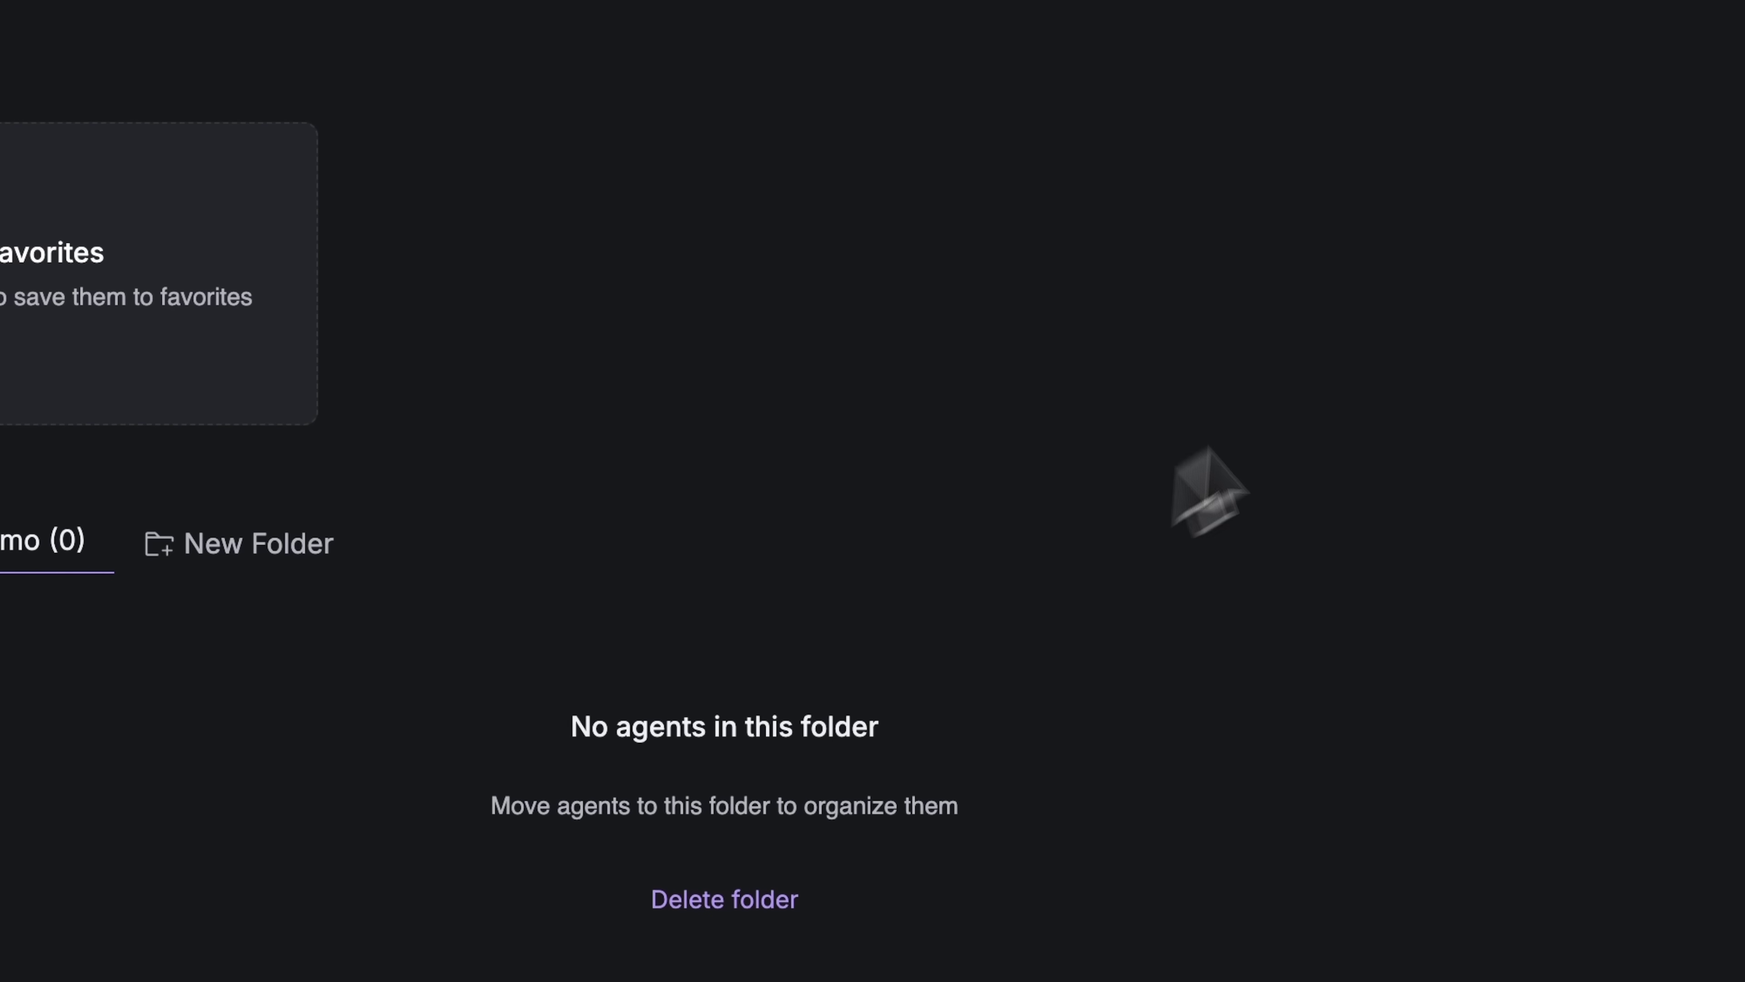
- Create agent 'Demo Bot', keeping the Serverless, xpander cloud and Agno defaults
{"action": "left_click", "coordinate": [1579, 193]}
{"action": "type", "text": "Demo Bot"}
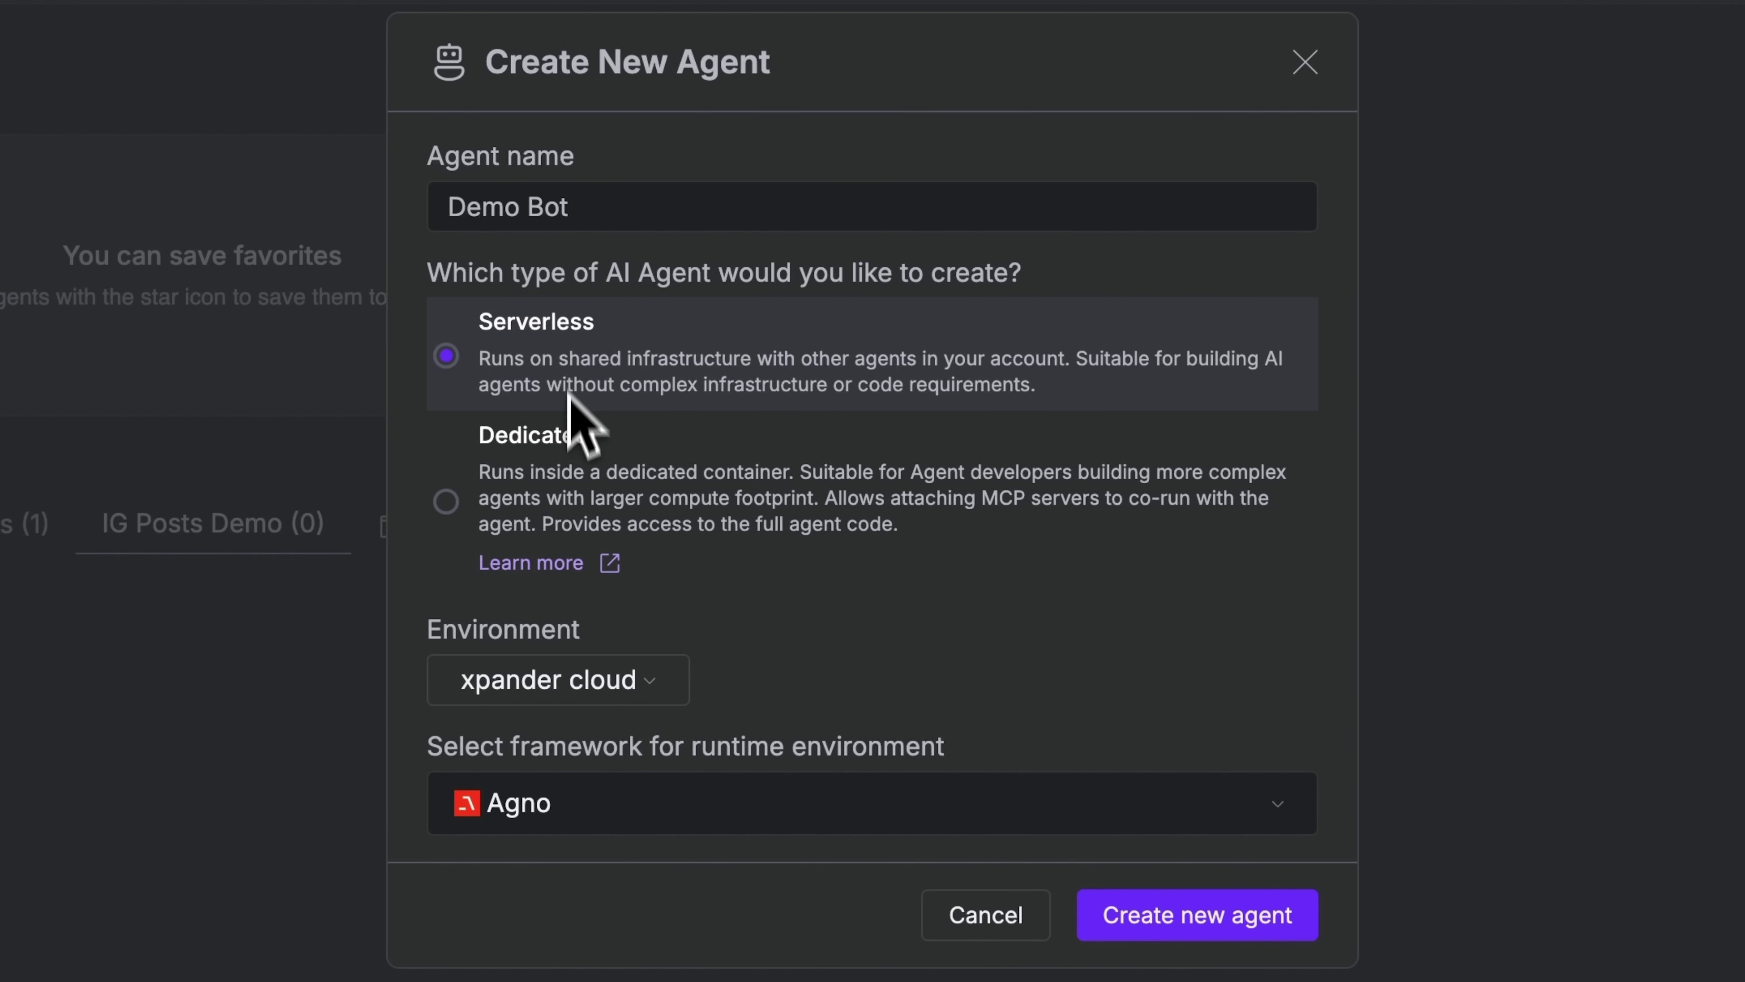
{"action": "left_click", "coordinate": [1187, 916]}
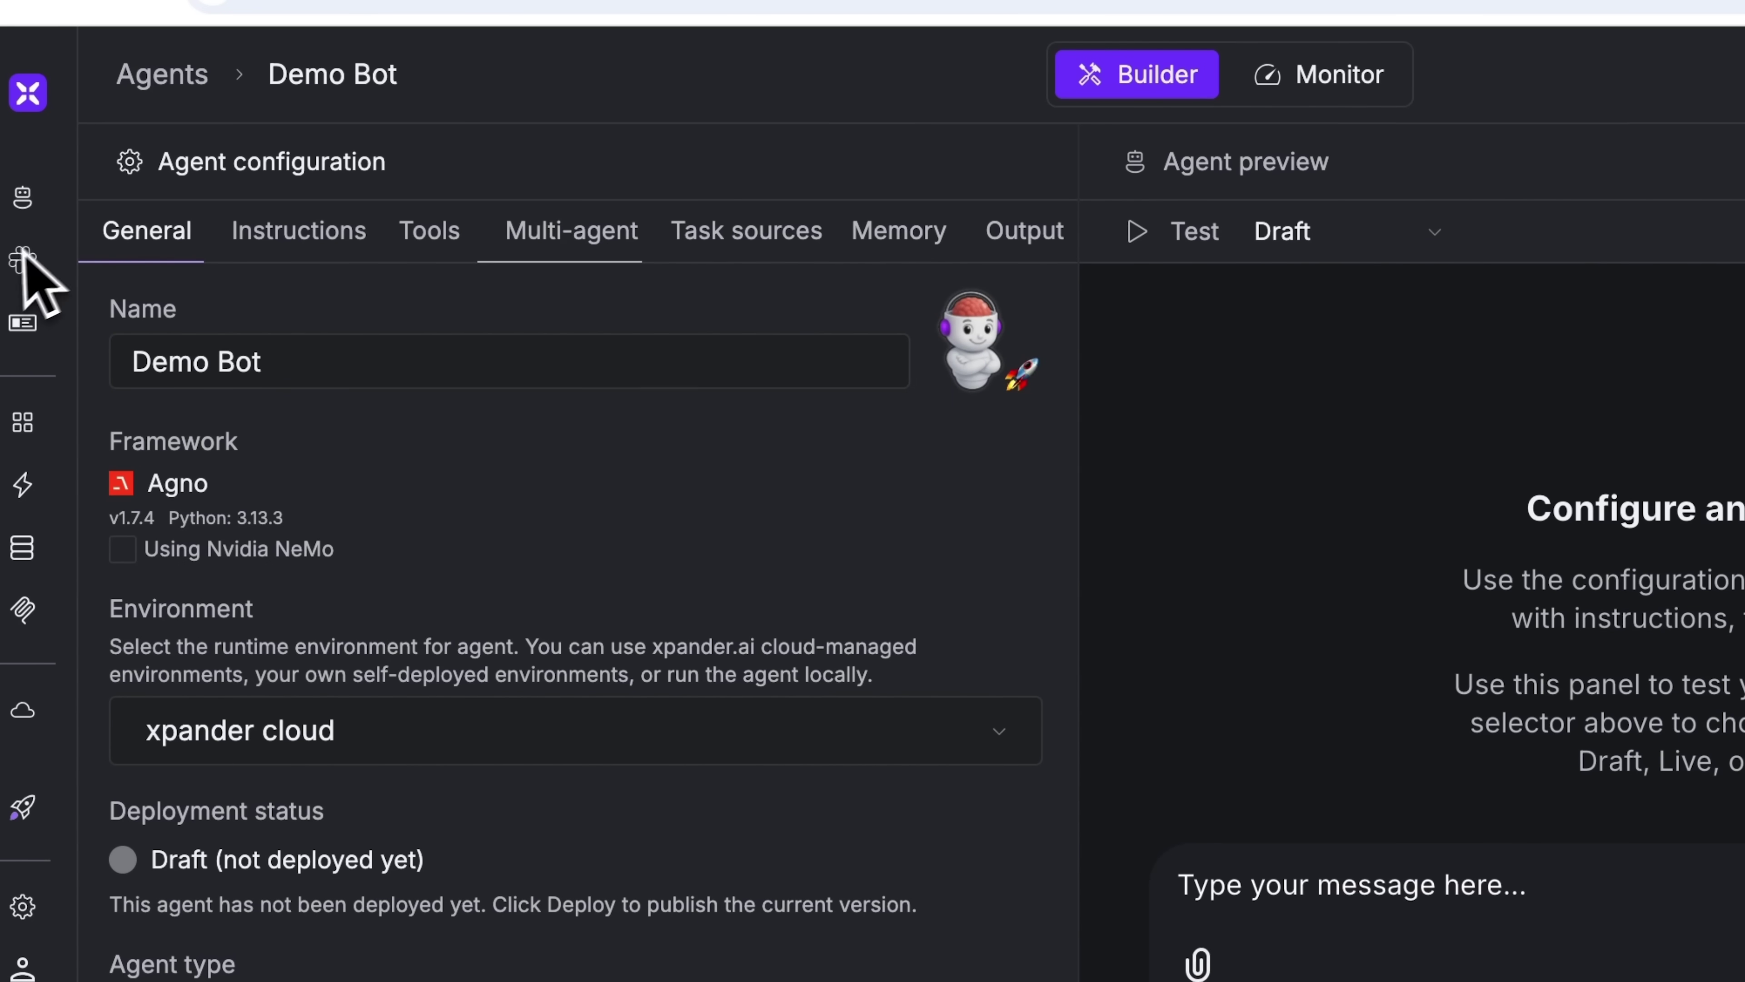
- Under Knowledge bases, create 'IG Posts CSV' and upload Instagram - Posts.csv into it
{"action": "mouse_move", "coordinate": [60, 589]}
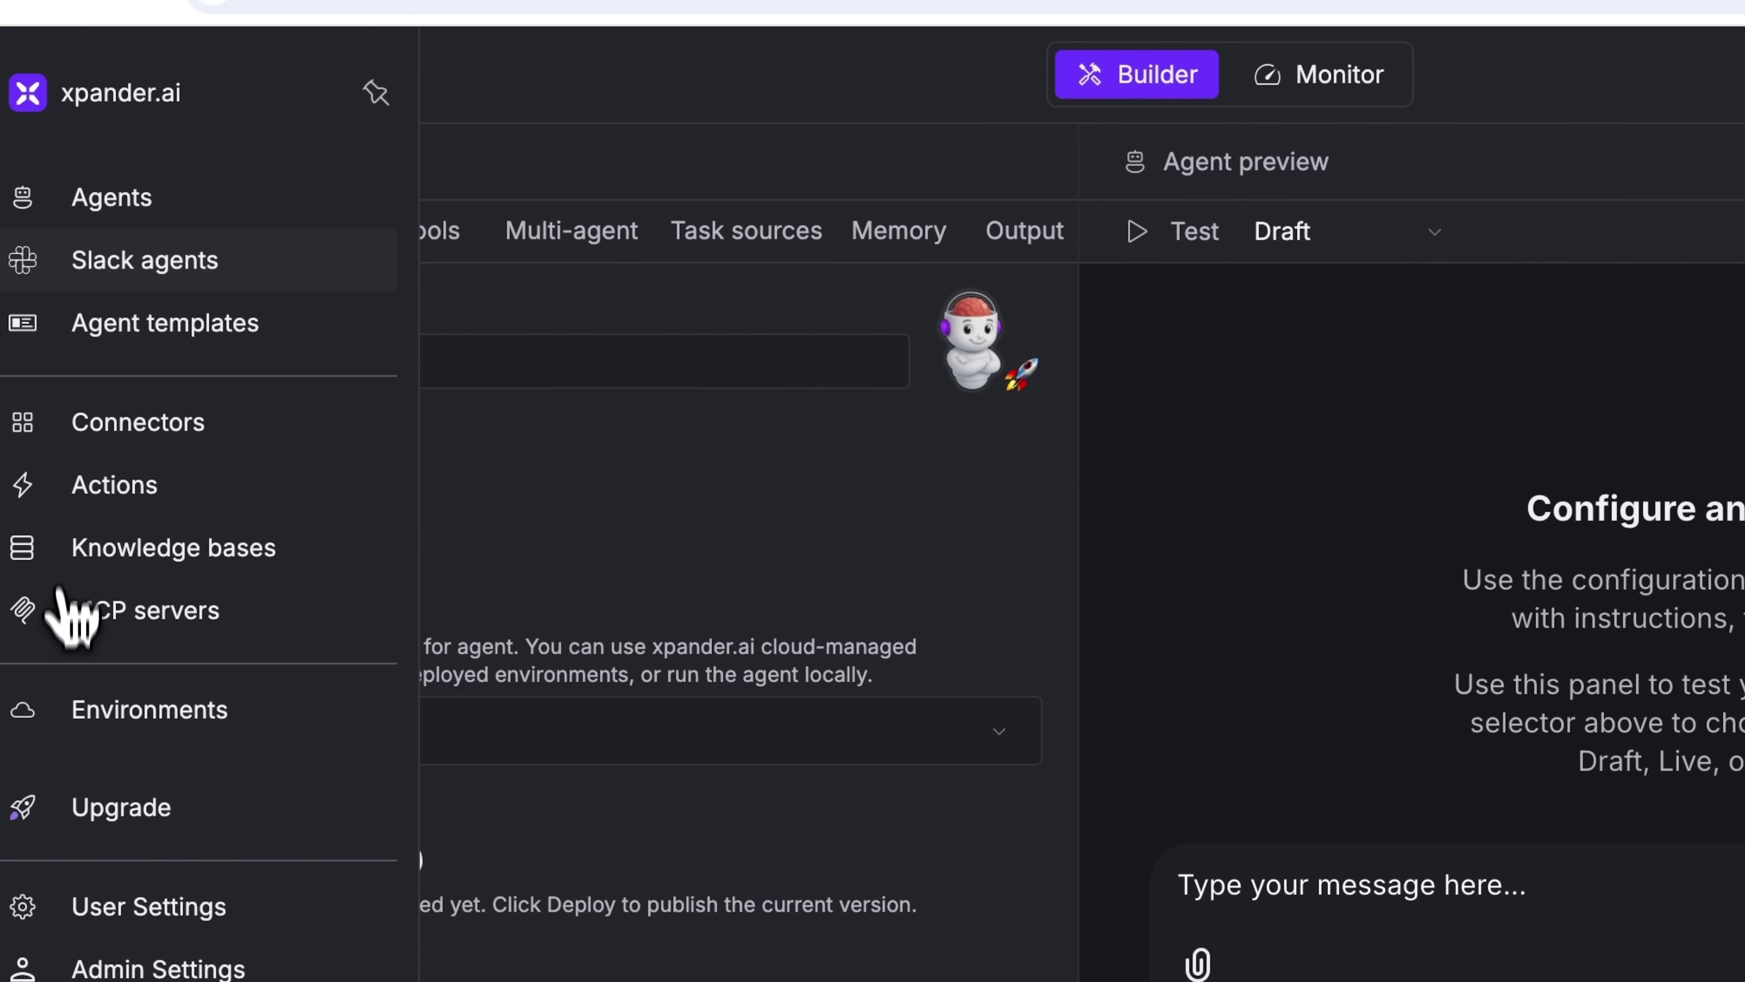
{"action": "left_click", "coordinate": [60, 543]}
{"action": "left_click", "coordinate": [1711, 254]}
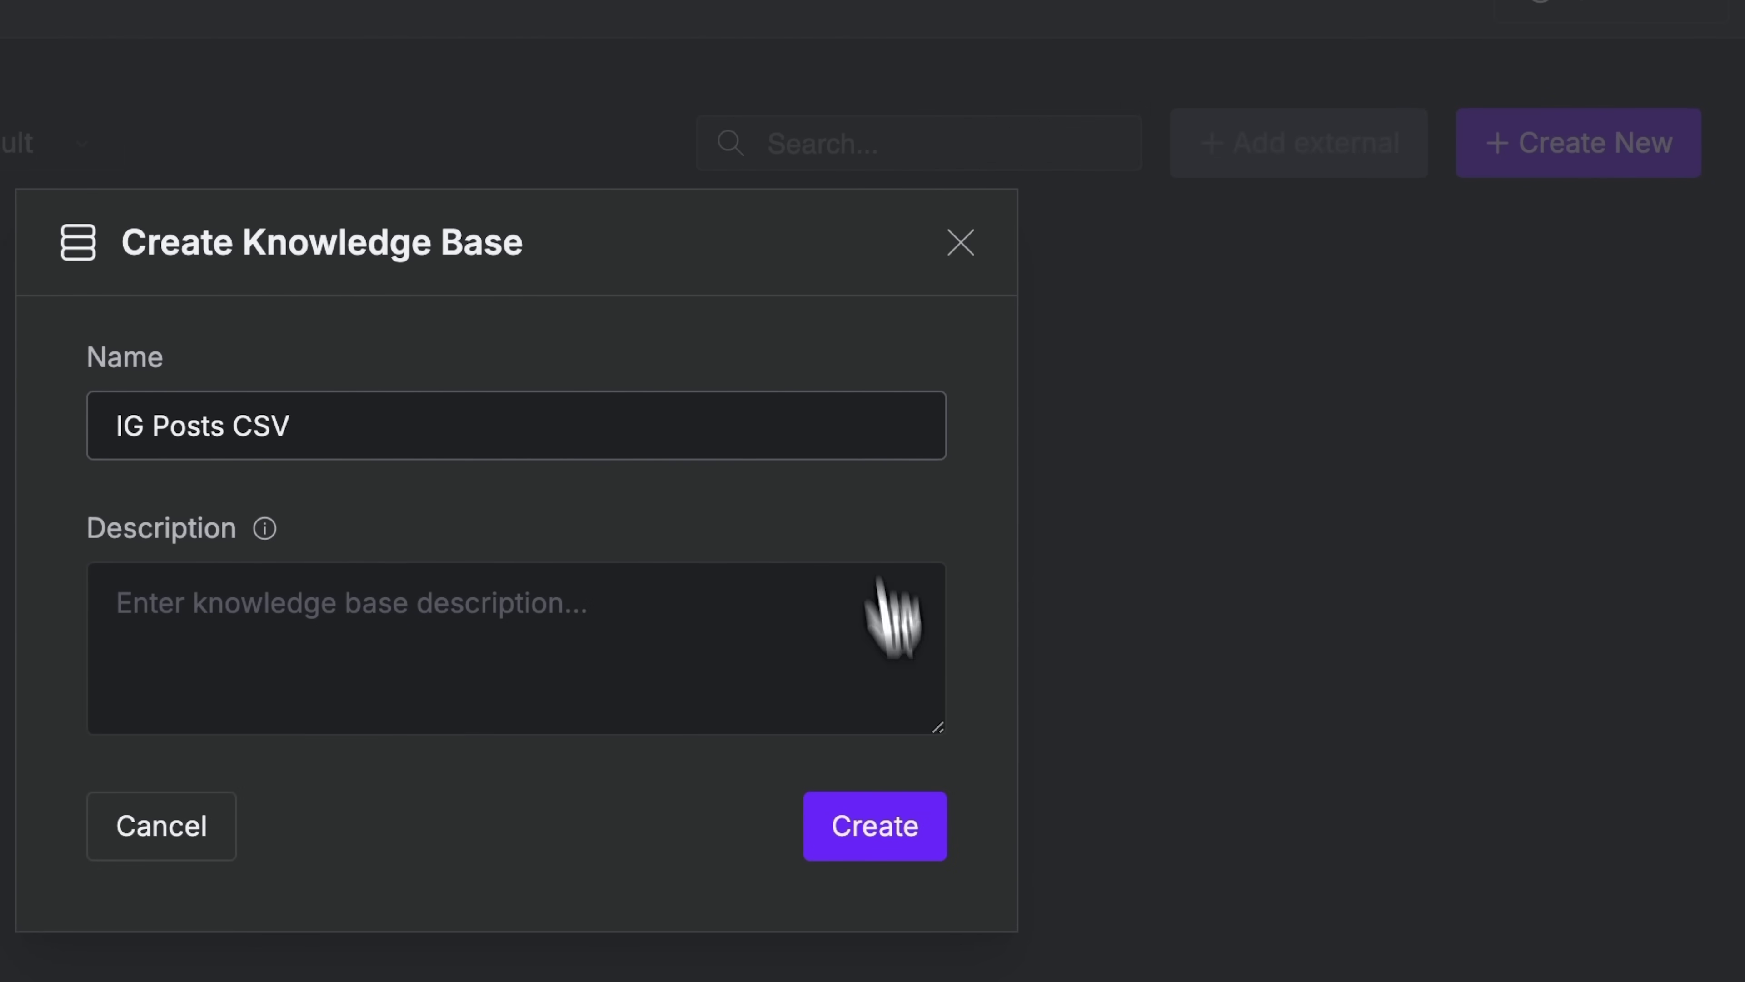
{"action": "left_click", "coordinate": [906, 833]}
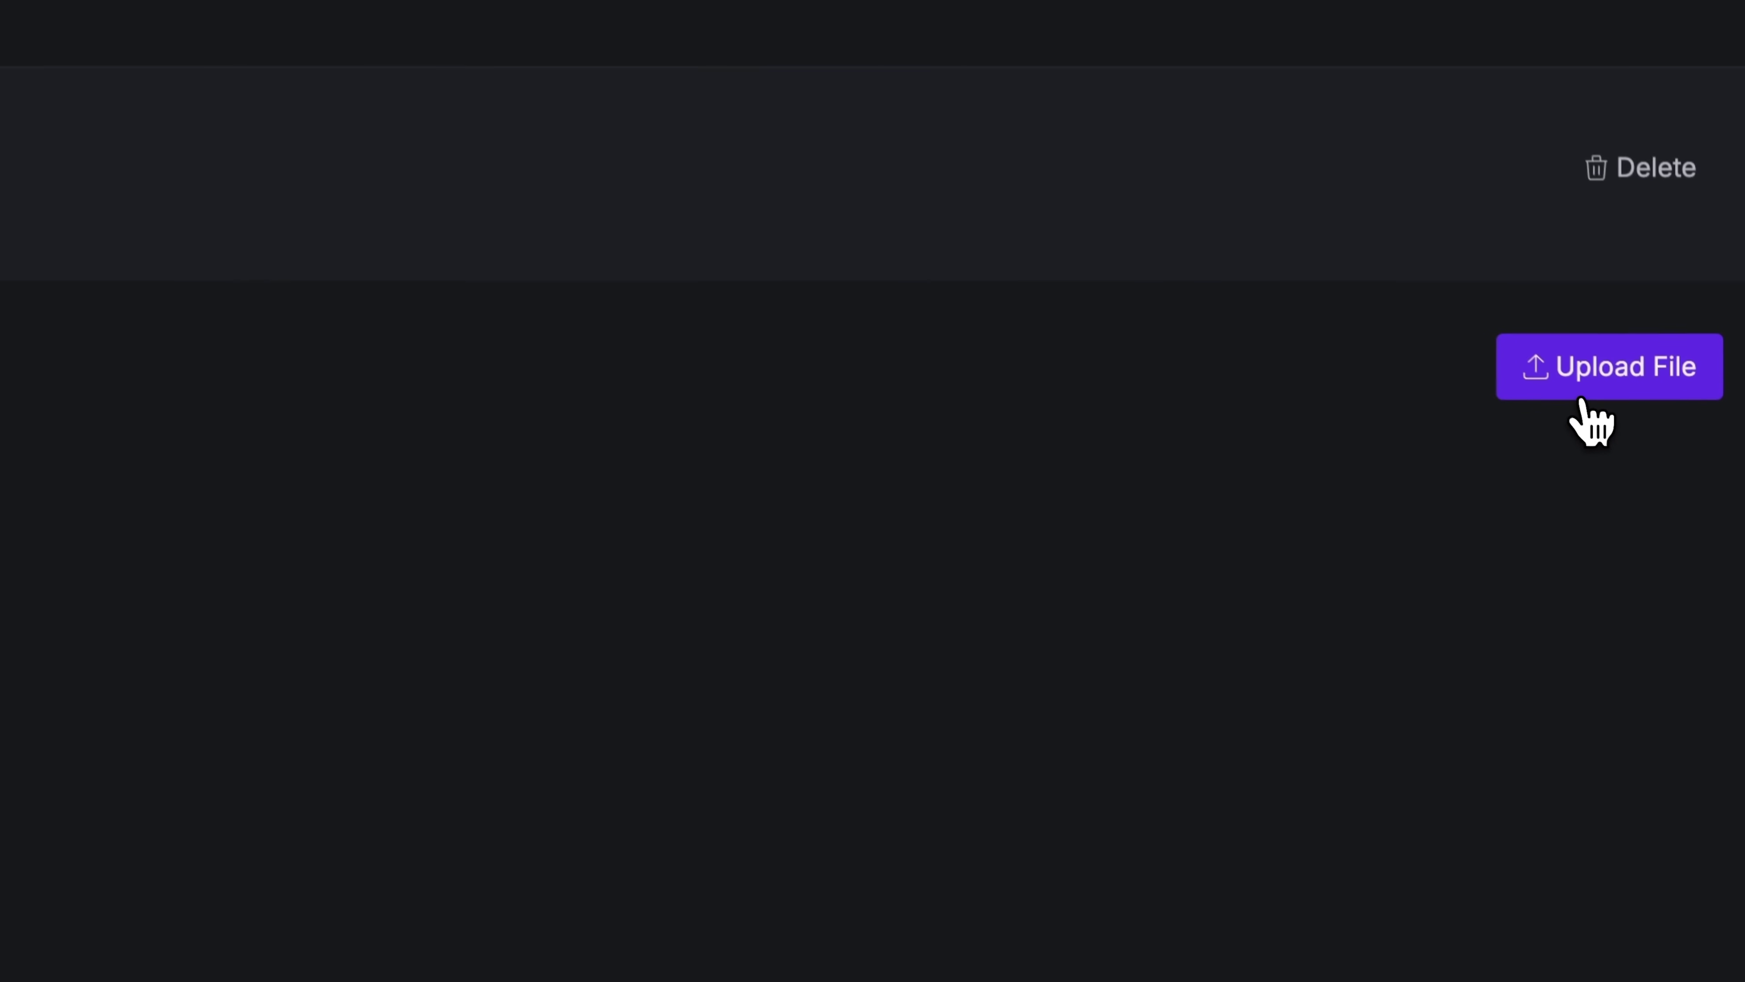
{"action": "left_click", "coordinate": [1587, 385]}
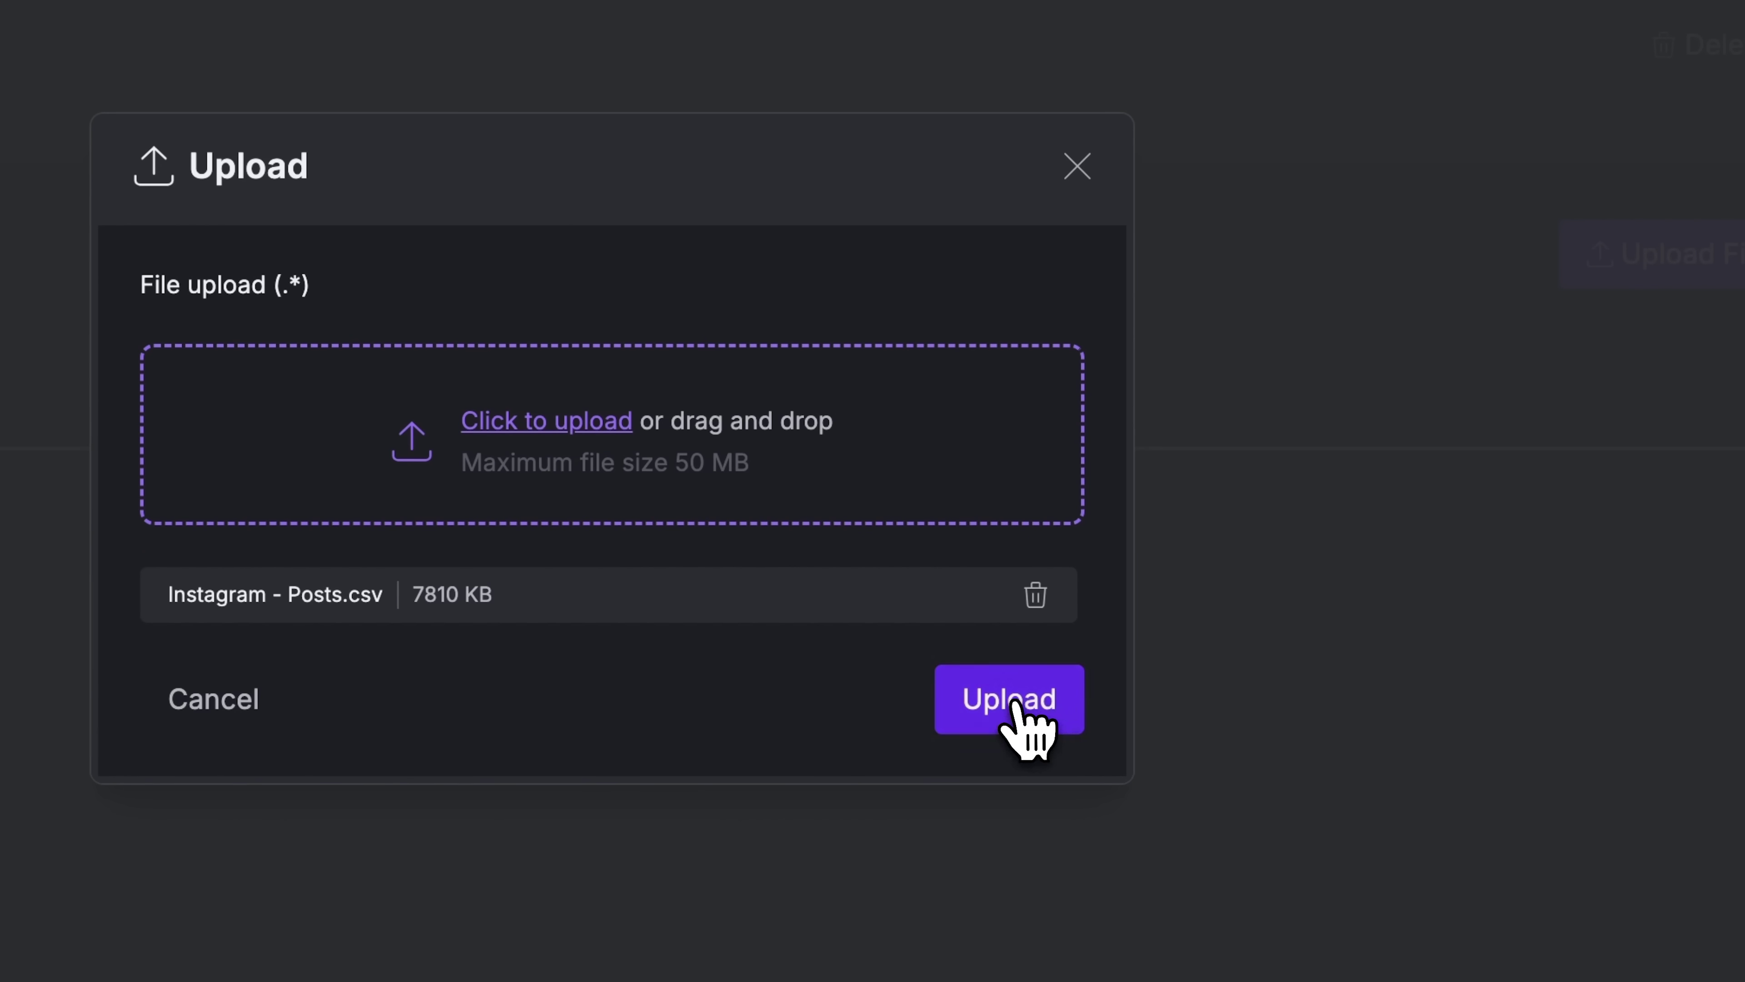
{"action": "left_click", "coordinate": [1020, 714]}
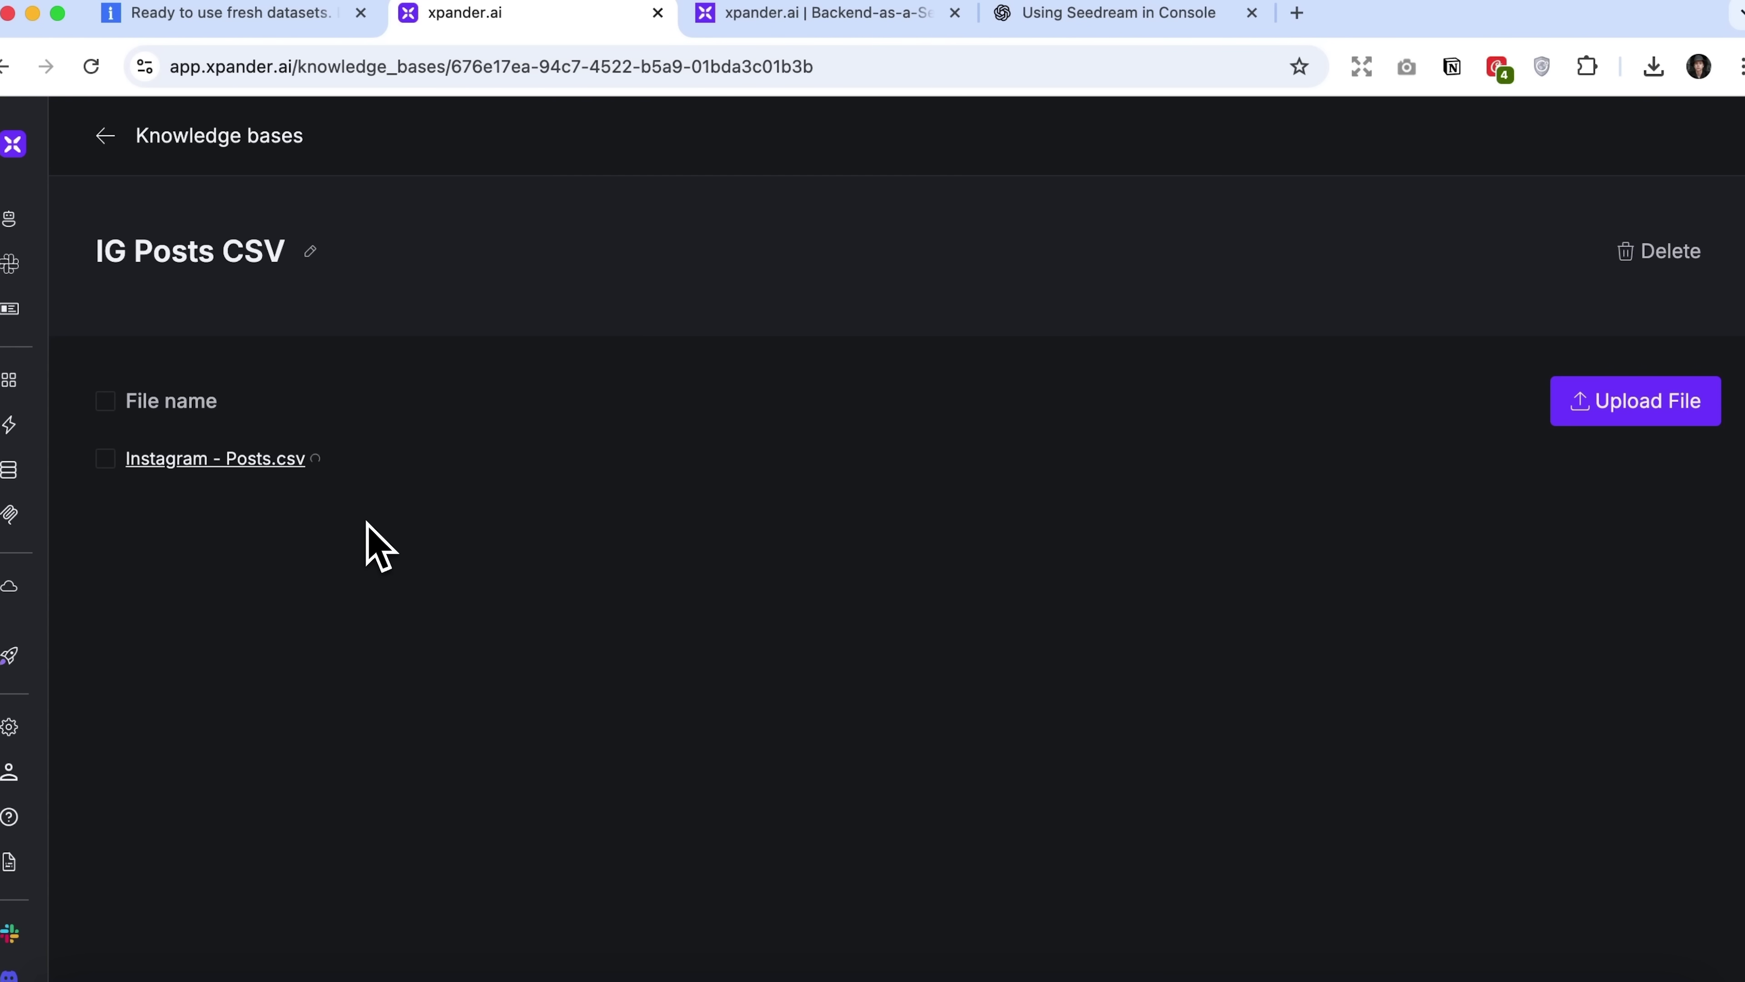
- Open Demo Bot from the Agents list and add the IG Posts CSV knowledge base to it
{"action": "mouse_move", "coordinate": [11, 273]}
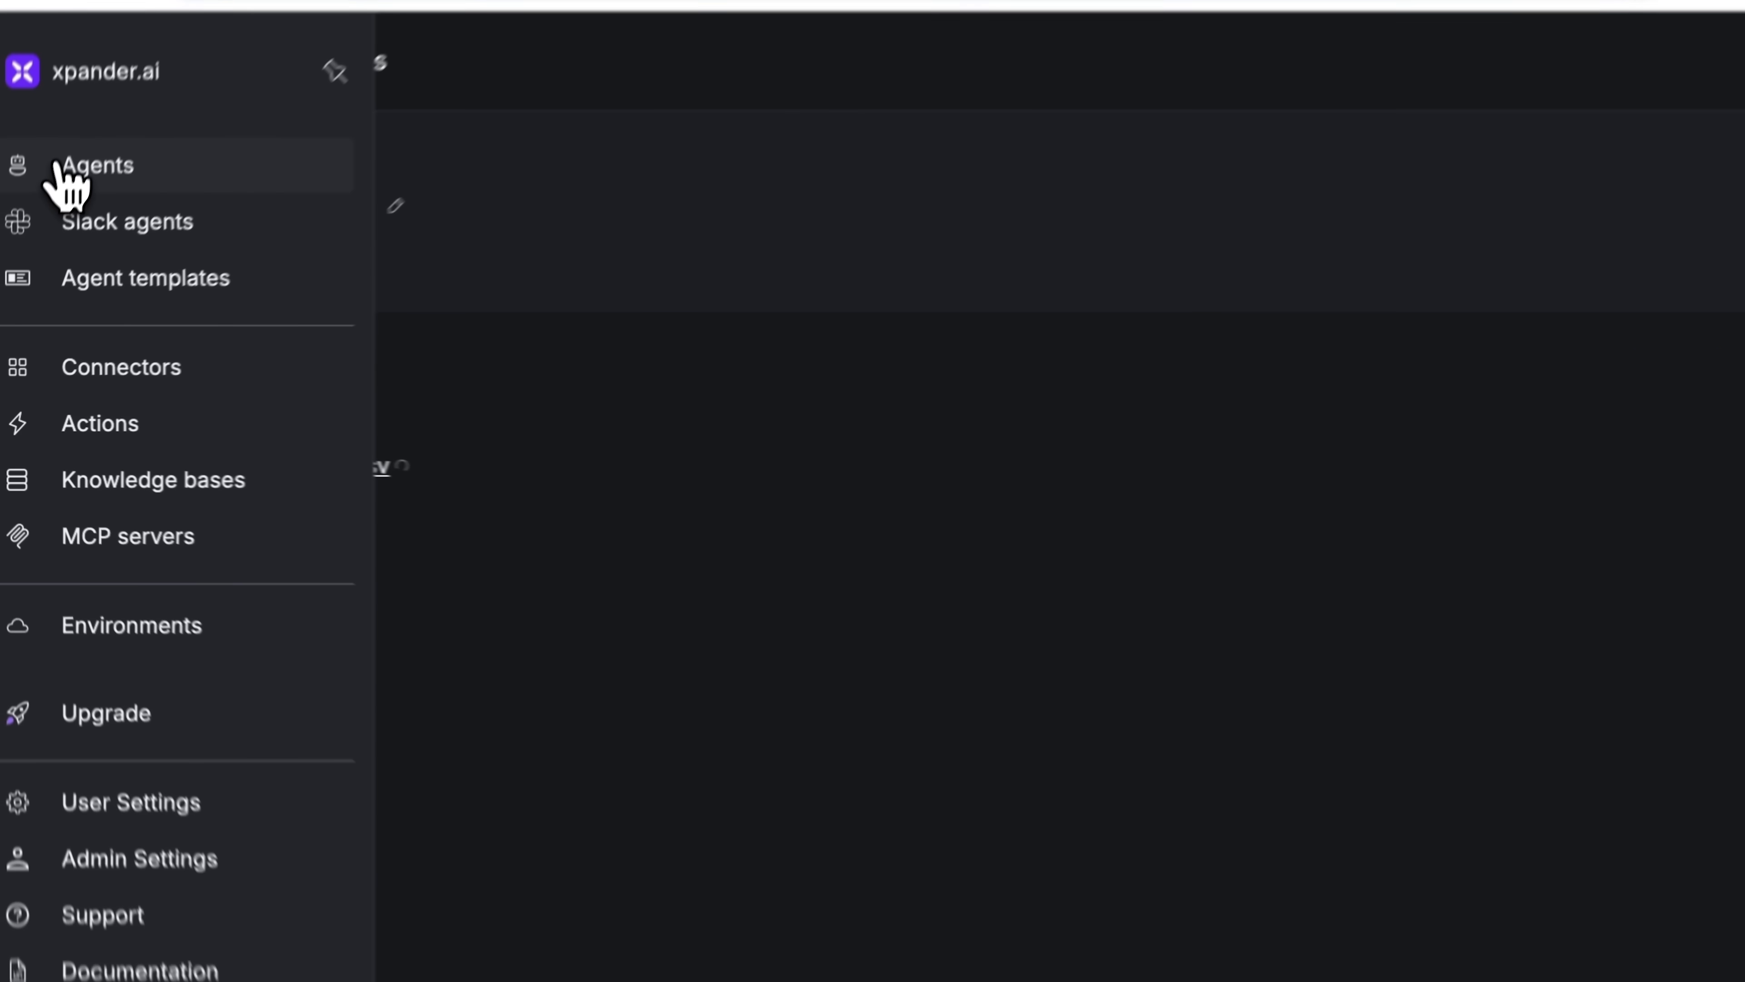
{"action": "left_click", "coordinate": [46, 220]}
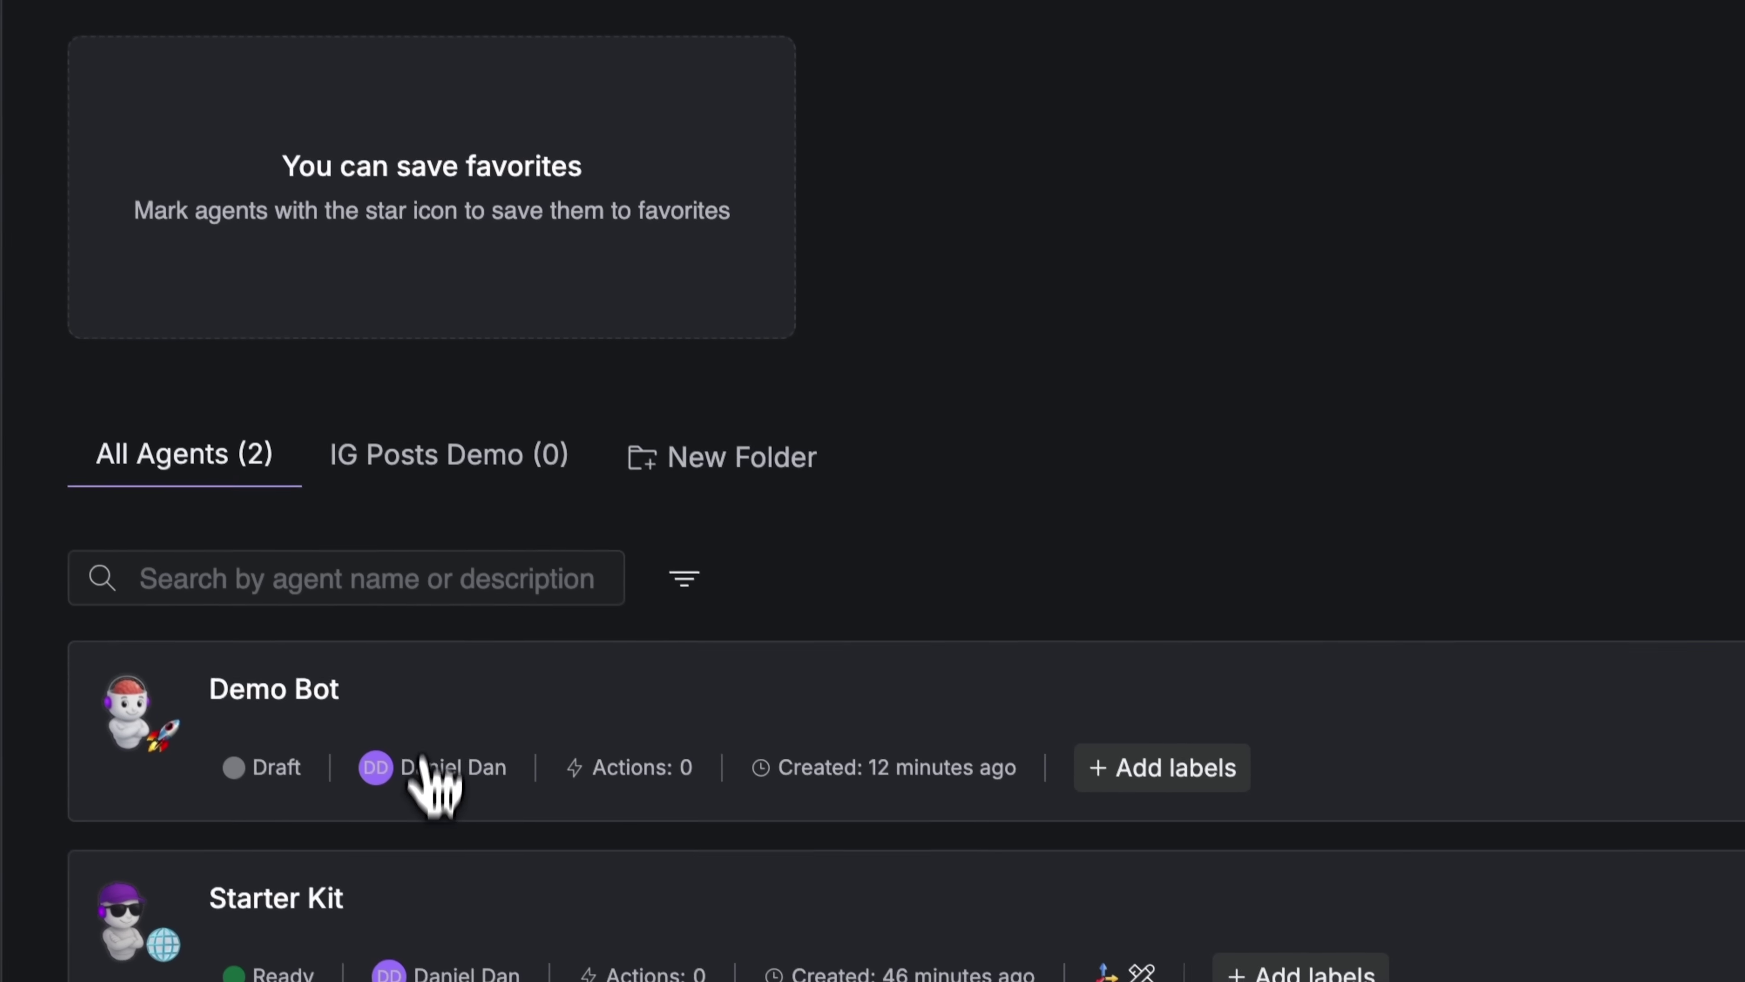
{"action": "left_click", "coordinate": [447, 697]}
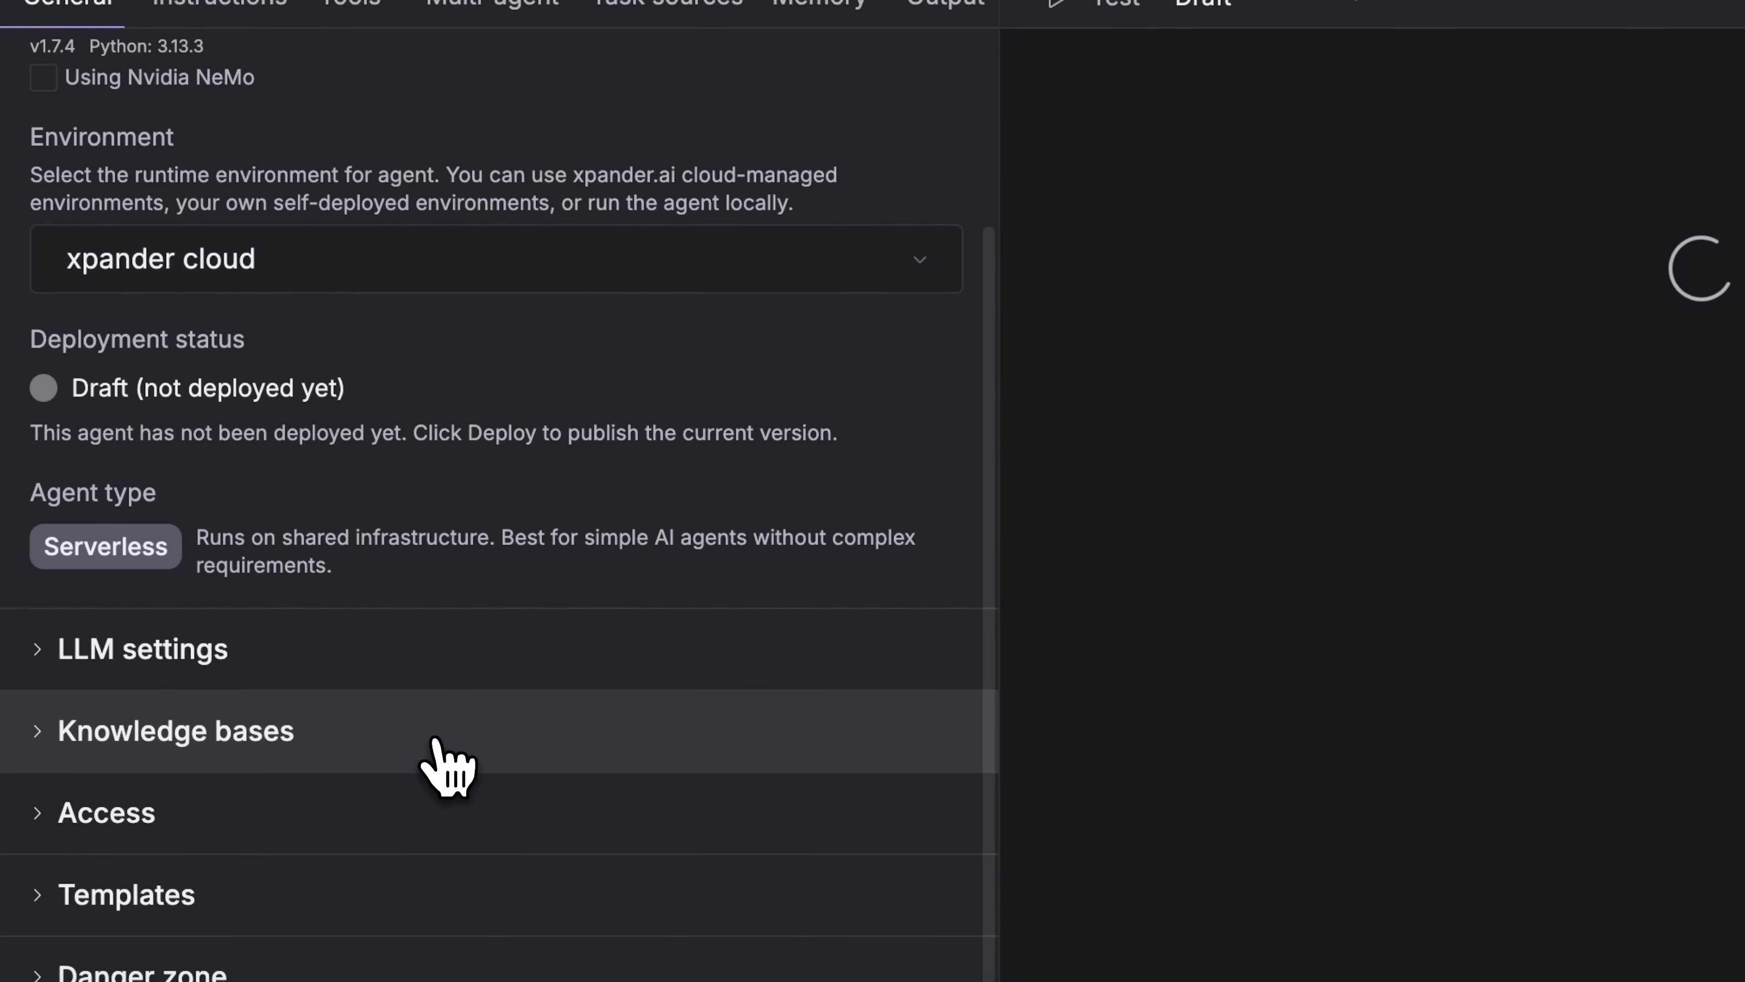
{"action": "left_click", "coordinate": [433, 730]}
{"action": "scroll", "coordinate": [435, 739], "scroll_direction": "down", "scroll_amount": 5}
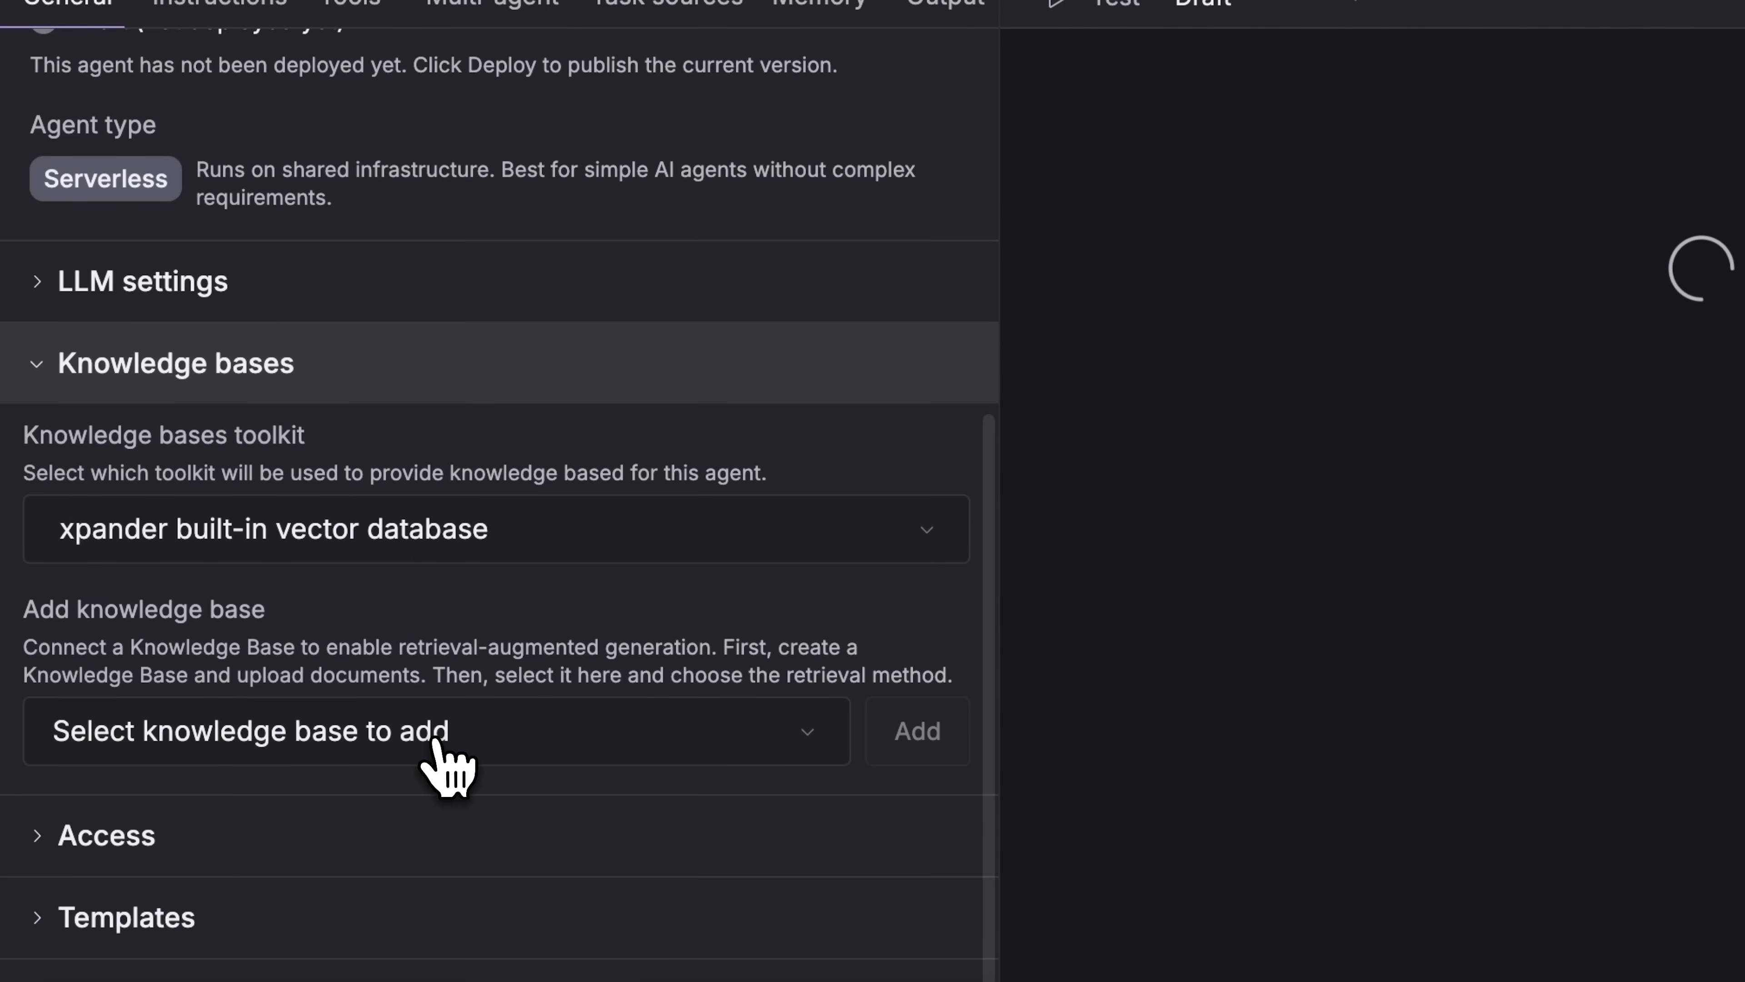
{"action": "left_click", "coordinate": [434, 734]}
{"action": "left_click", "coordinate": [426, 812]}
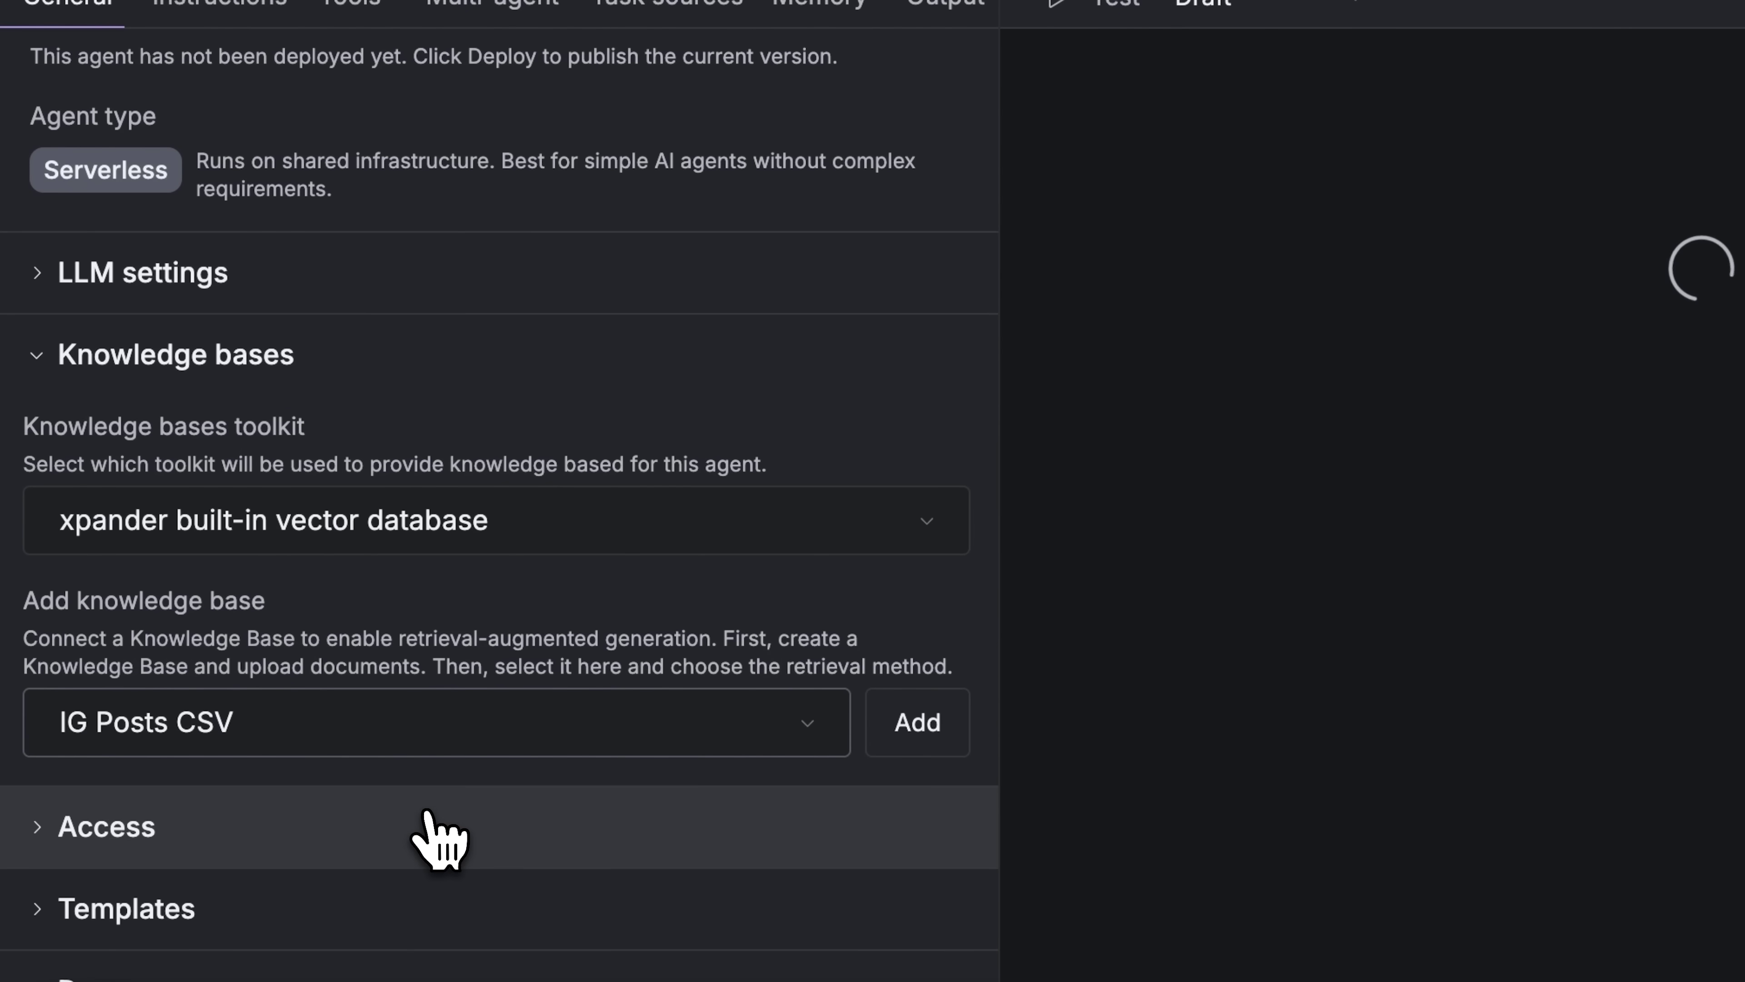
{"action": "left_click", "coordinate": [927, 749]}
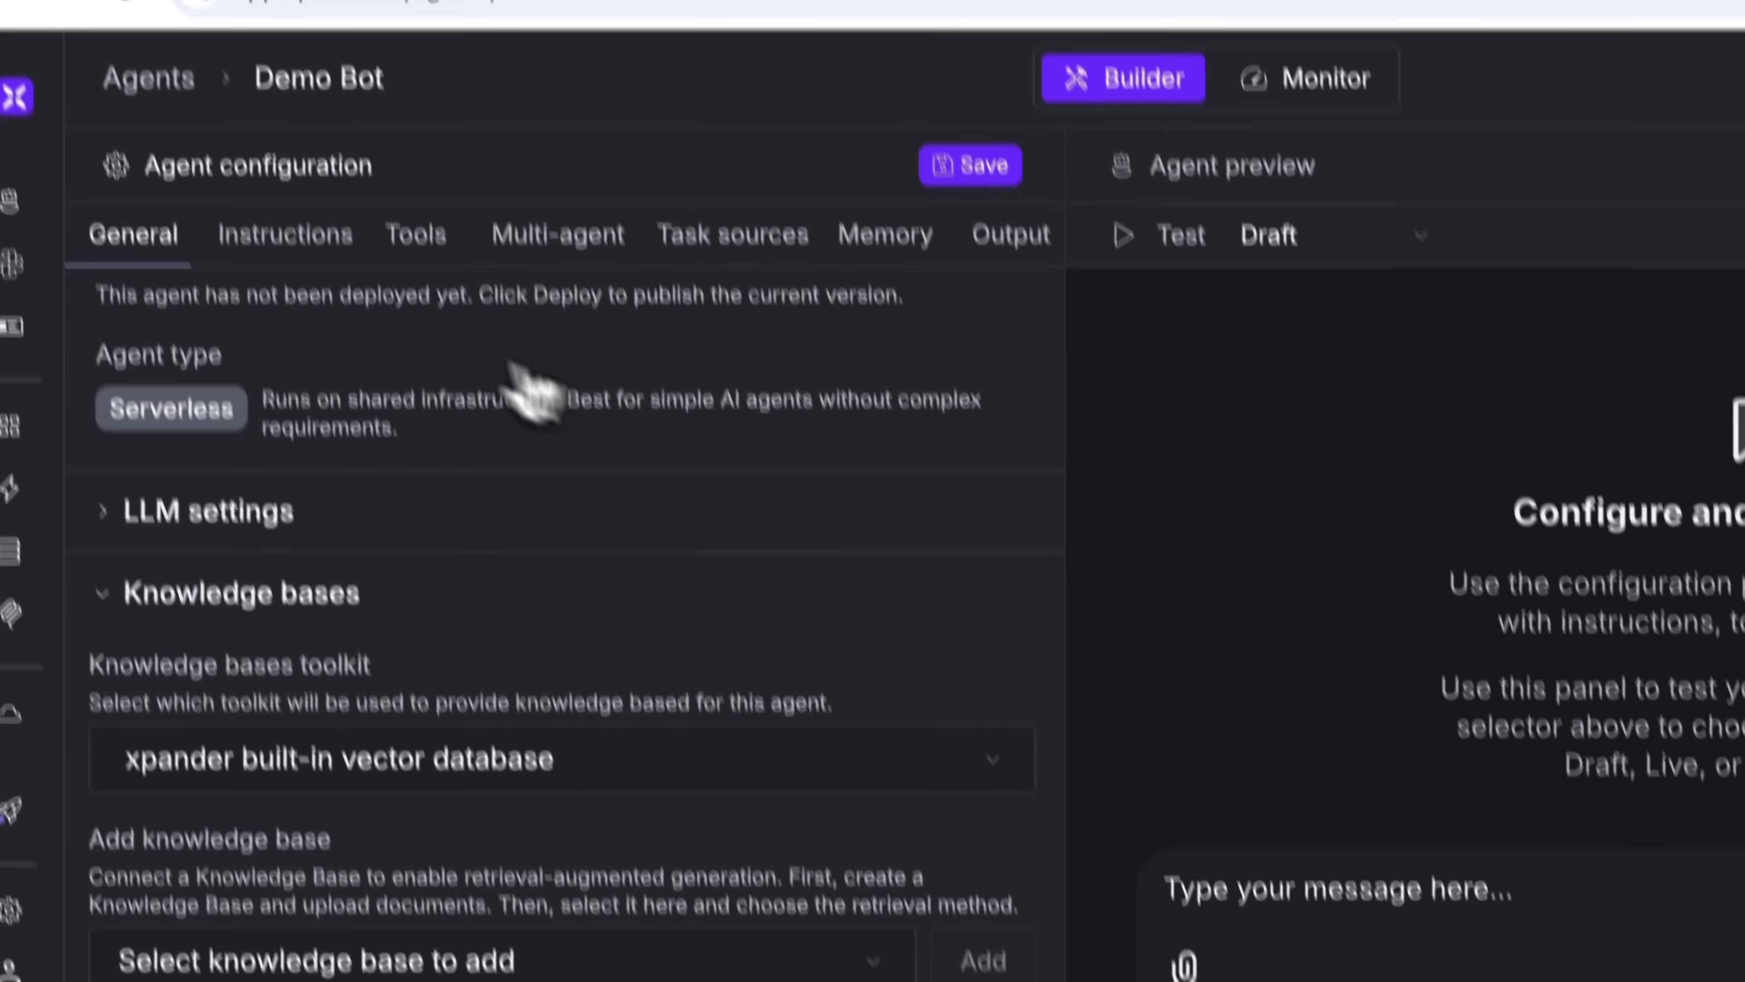
- Paste the KPI, top 5 posts and top 10 hashtags markdown prompt into Instructions, then save
{"action": "left_click", "coordinate": [233, 9]}
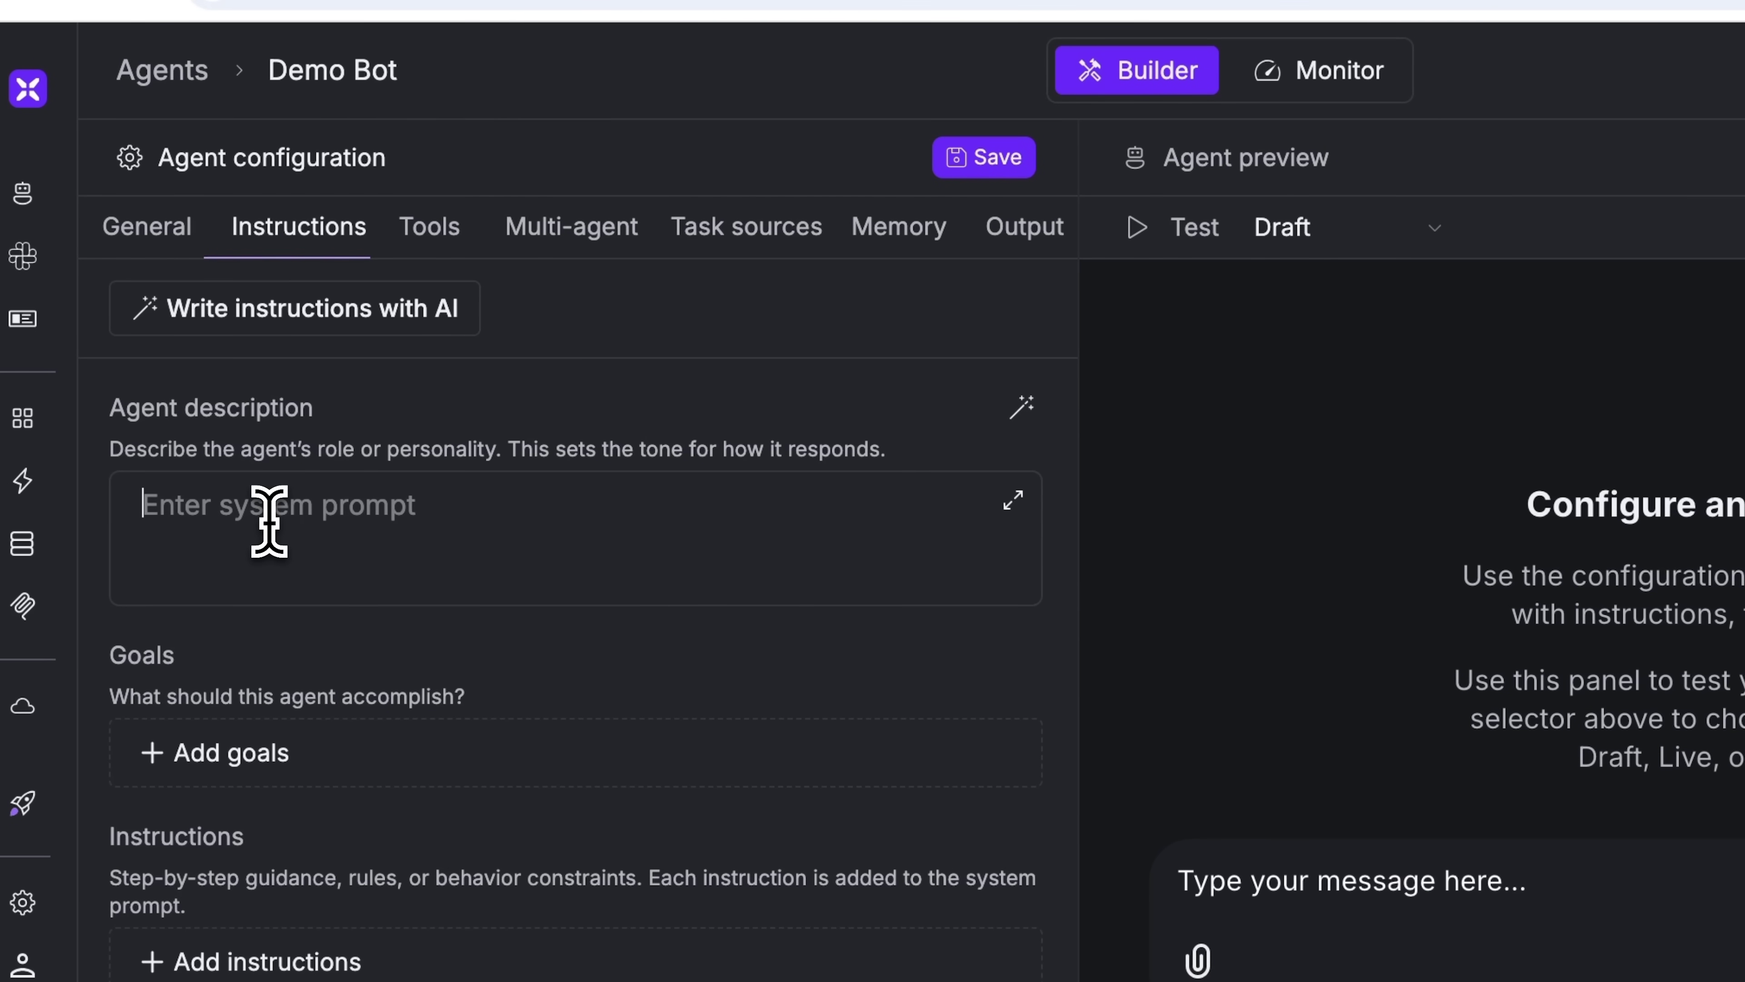
{"action": "key", "text": "ctrl+v"}
{"action": "scroll", "coordinate": [309, 523], "scroll_direction": "up", "scroll_amount": 3}
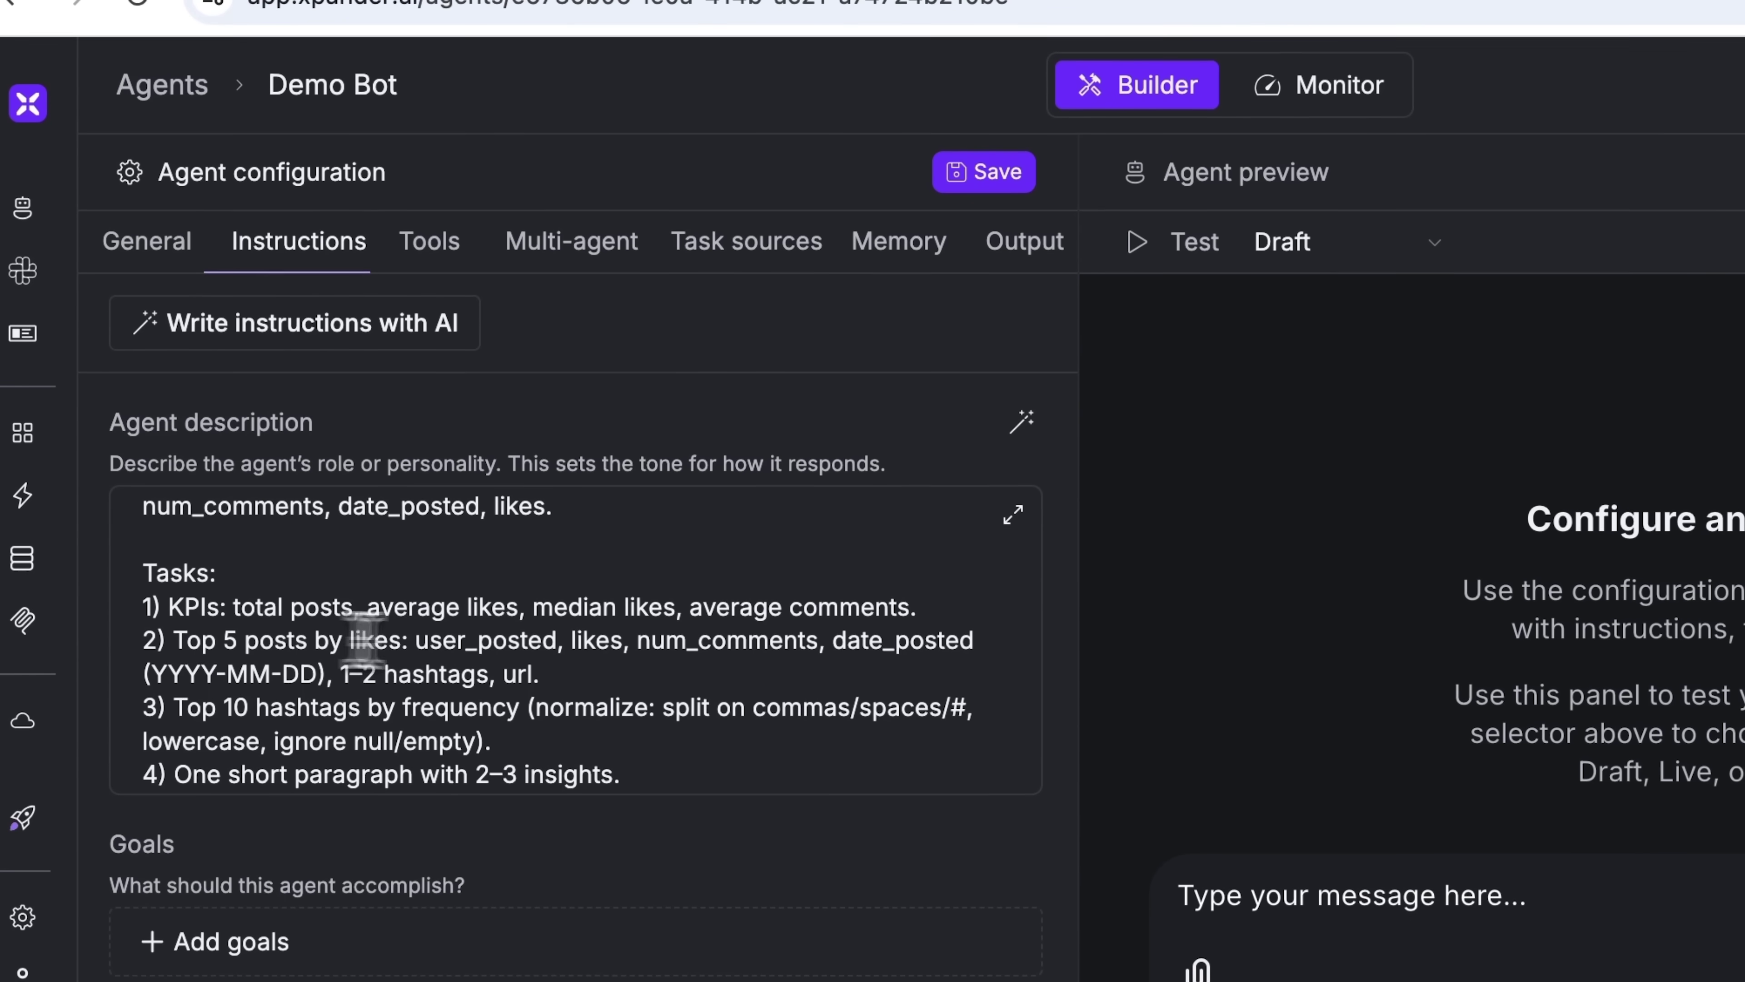
{"action": "left_click_drag", "start_coordinate": [172, 639], "coordinate": [478, 641]}
{"action": "key", "text": "Right"}
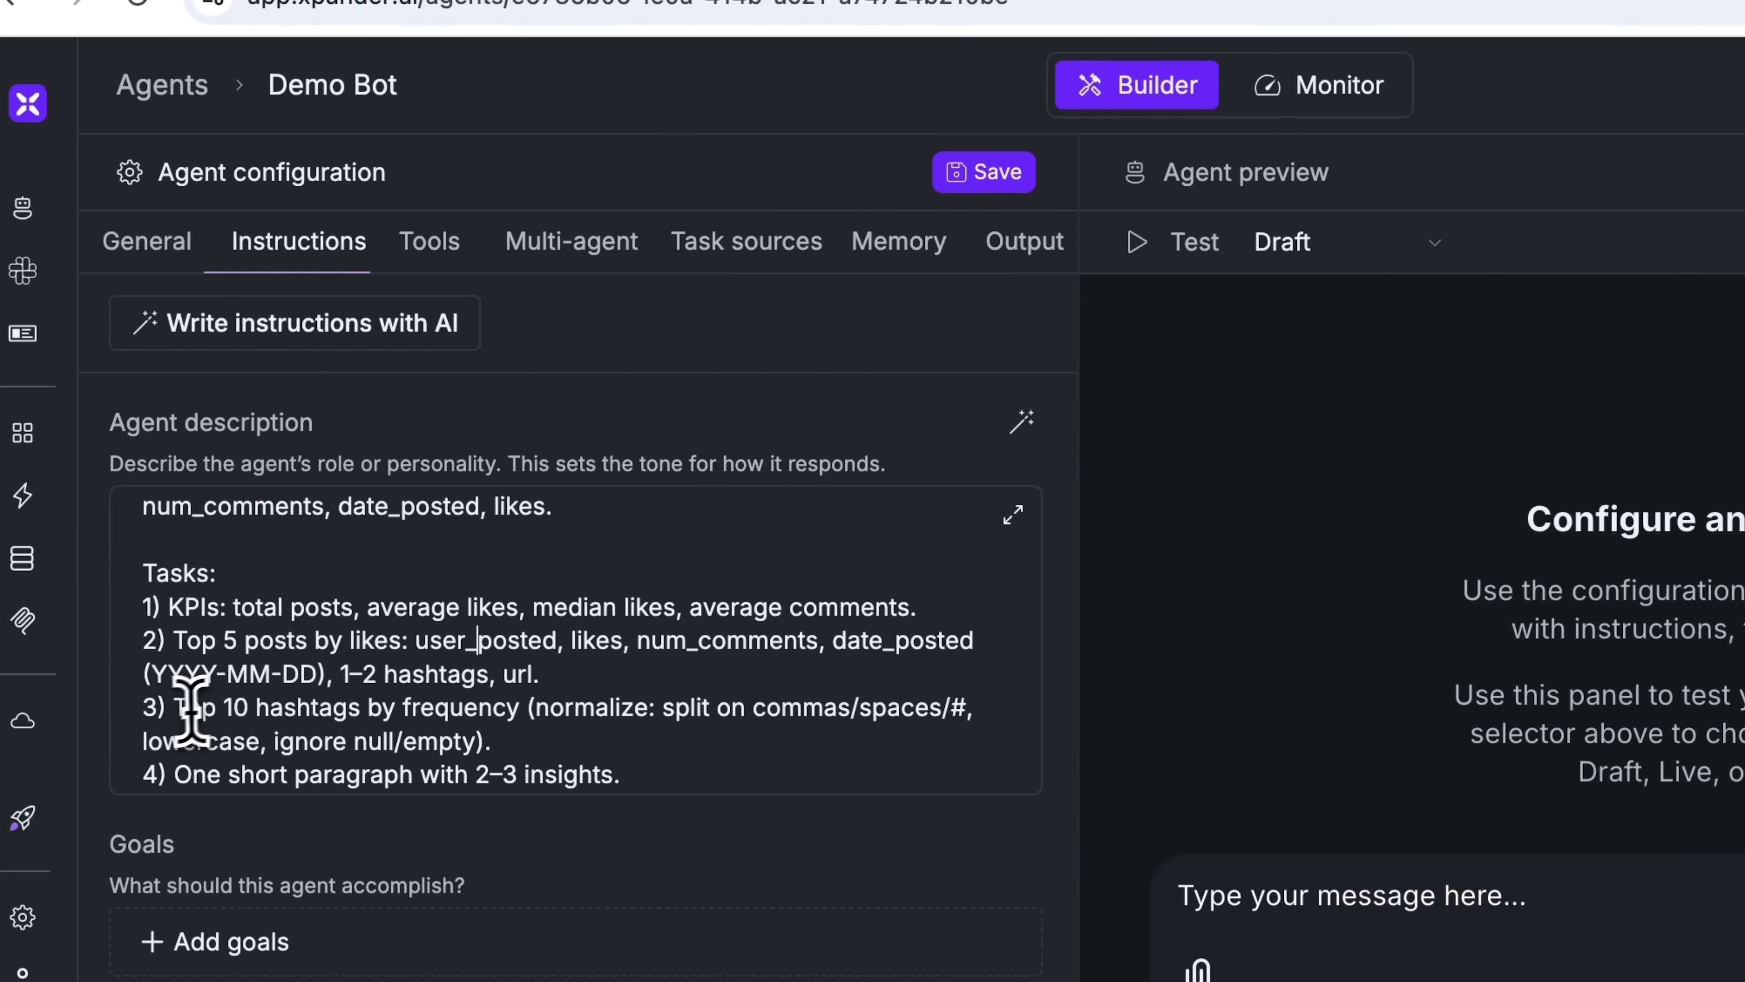
{"action": "scroll", "coordinate": [531, 738], "scroll_direction": "down", "scroll_amount": 3}
{"action": "left_click_drag", "start_coordinate": [621, 673], "coordinate": [187, 670]}
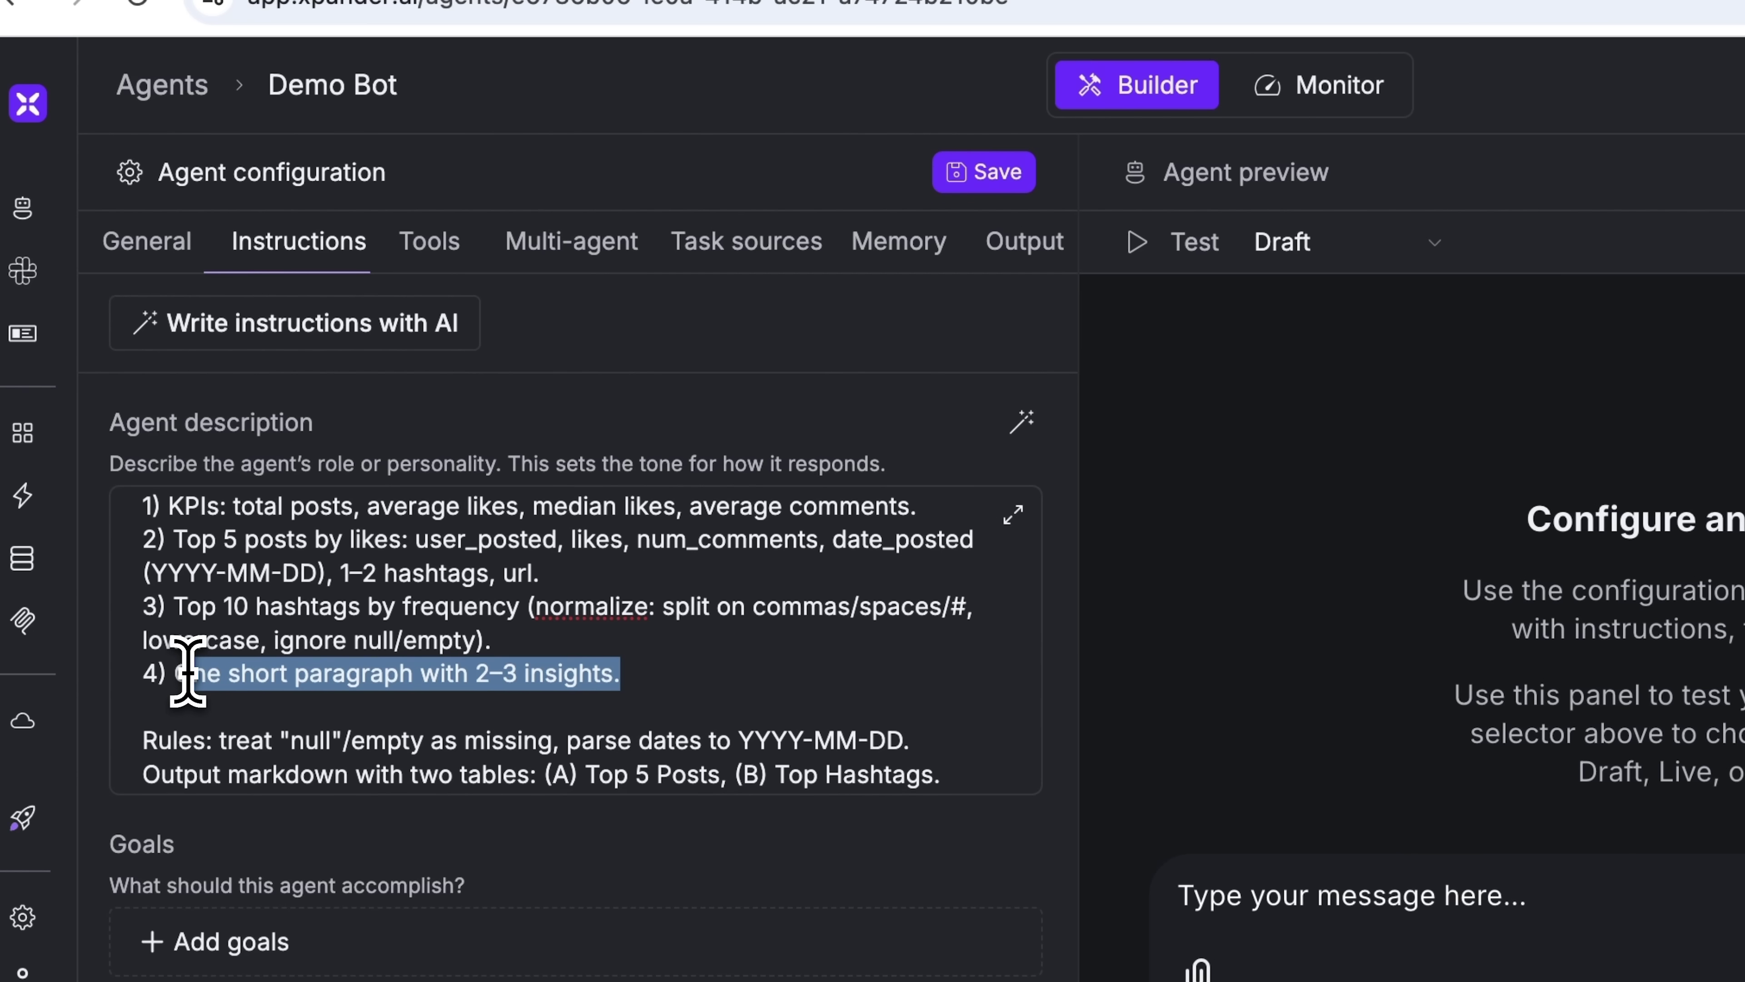
{"action": "left_click", "coordinate": [187, 670]}
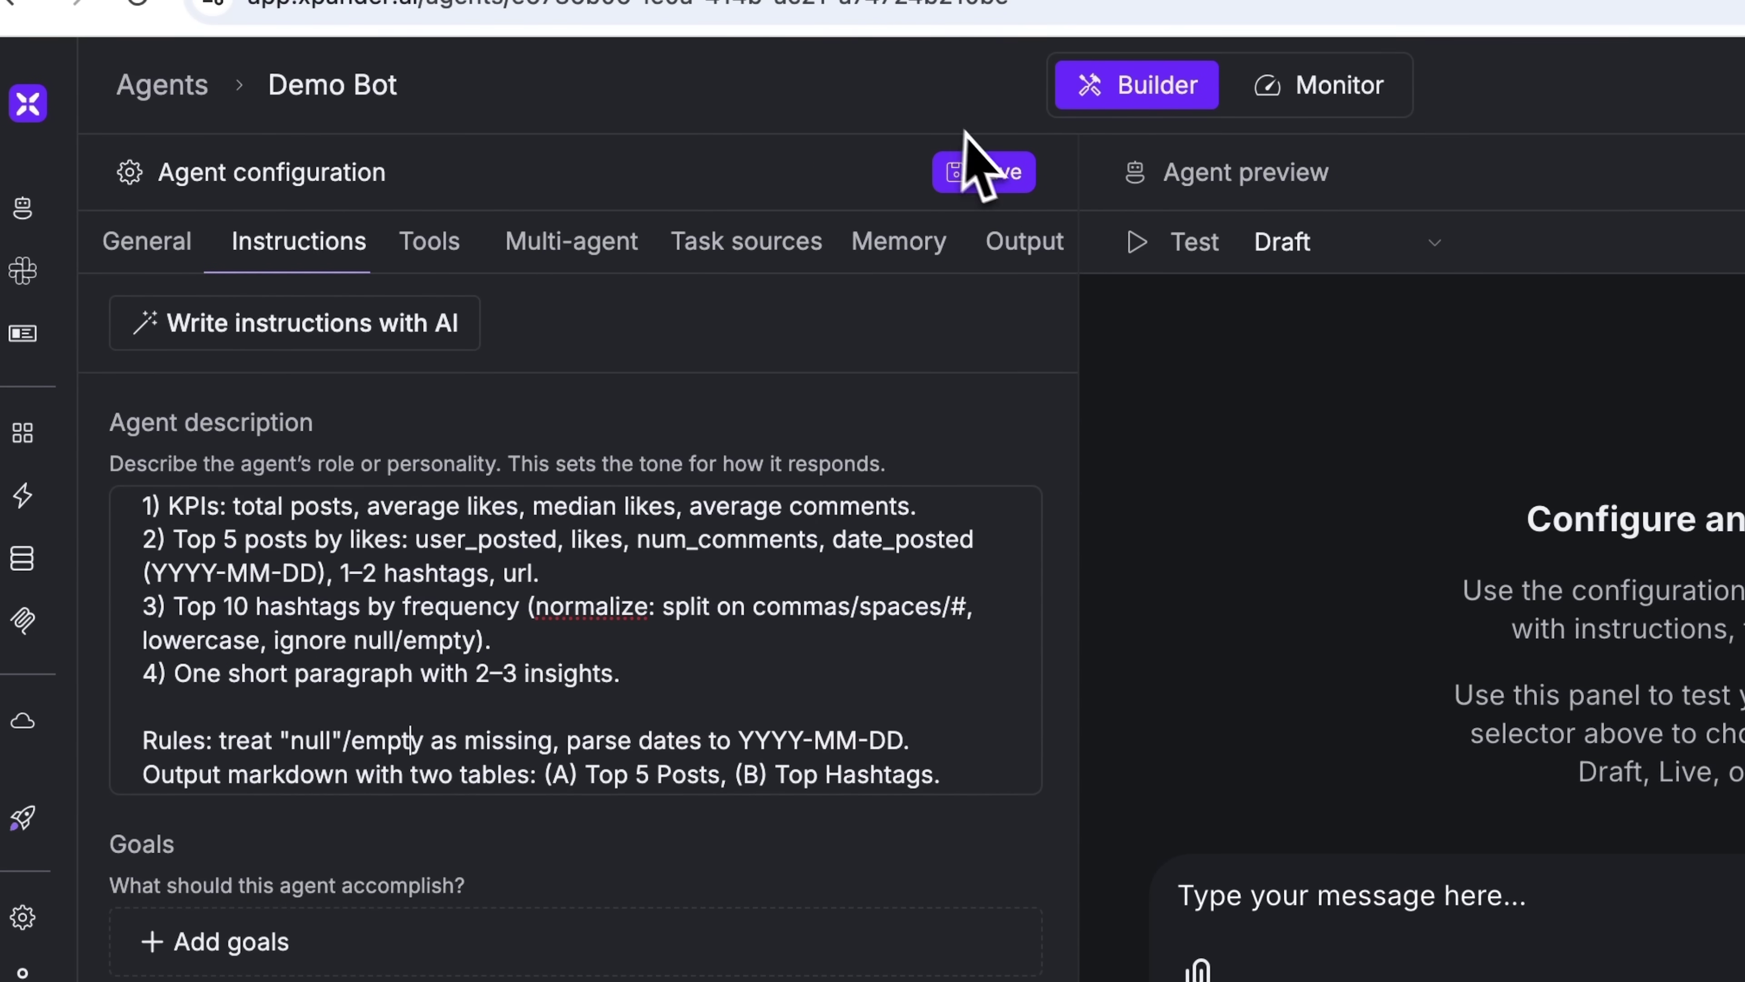
{"action": "left_click", "coordinate": [989, 180]}
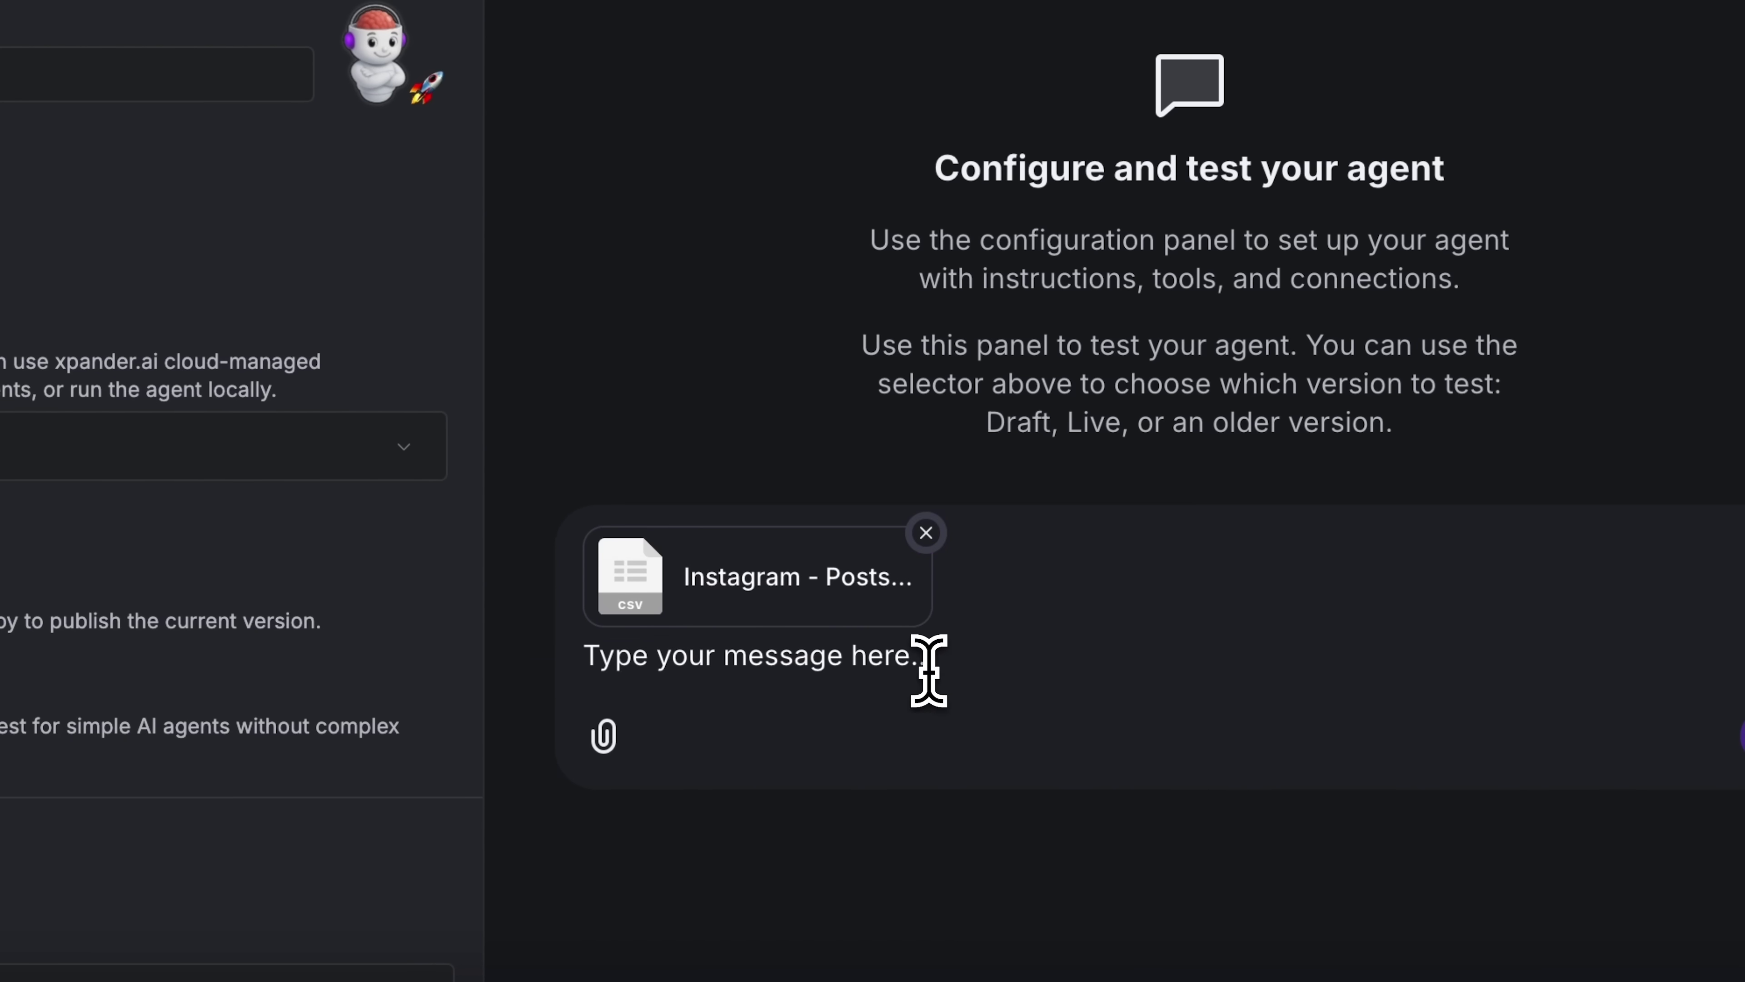
- Paste the analysis request into the tester chat with the Instagram CSV attached and send it
{"action": "key", "text": "ctrl+v"}
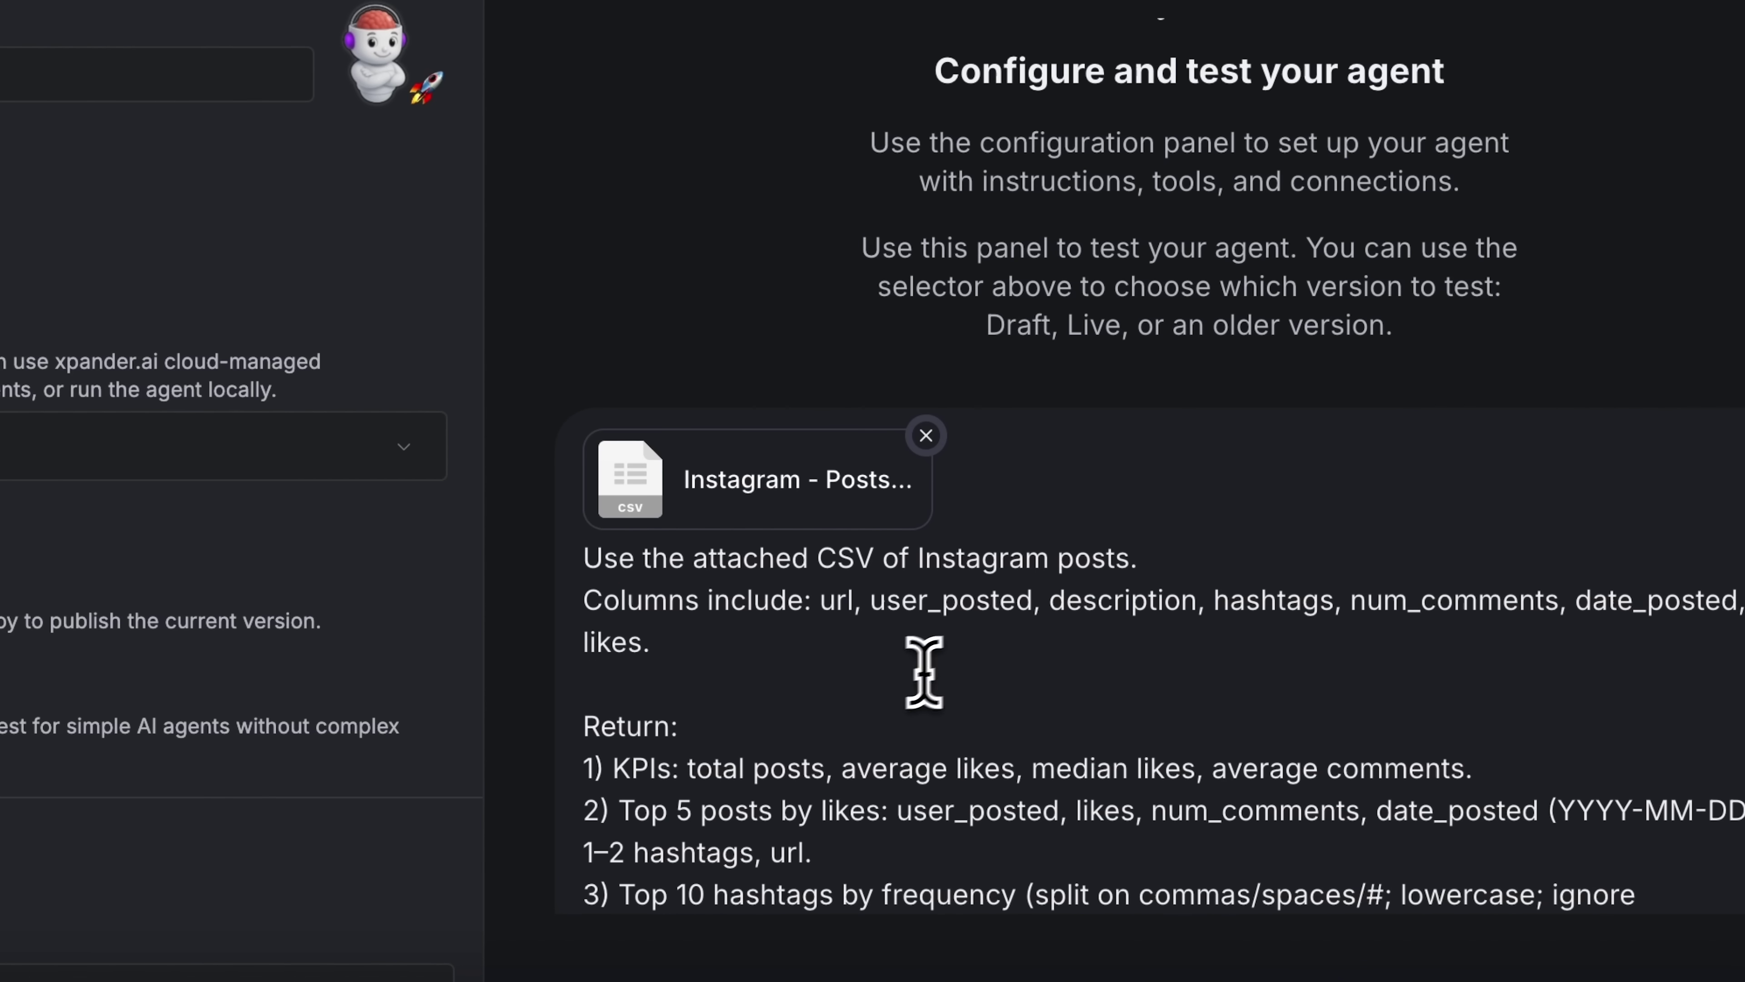
{"action": "left_click", "coordinate": [612, 768]}
{"action": "left_click", "coordinate": [955, 890], "text": "shift"}
{"action": "left_click", "coordinate": [1415, 850]}
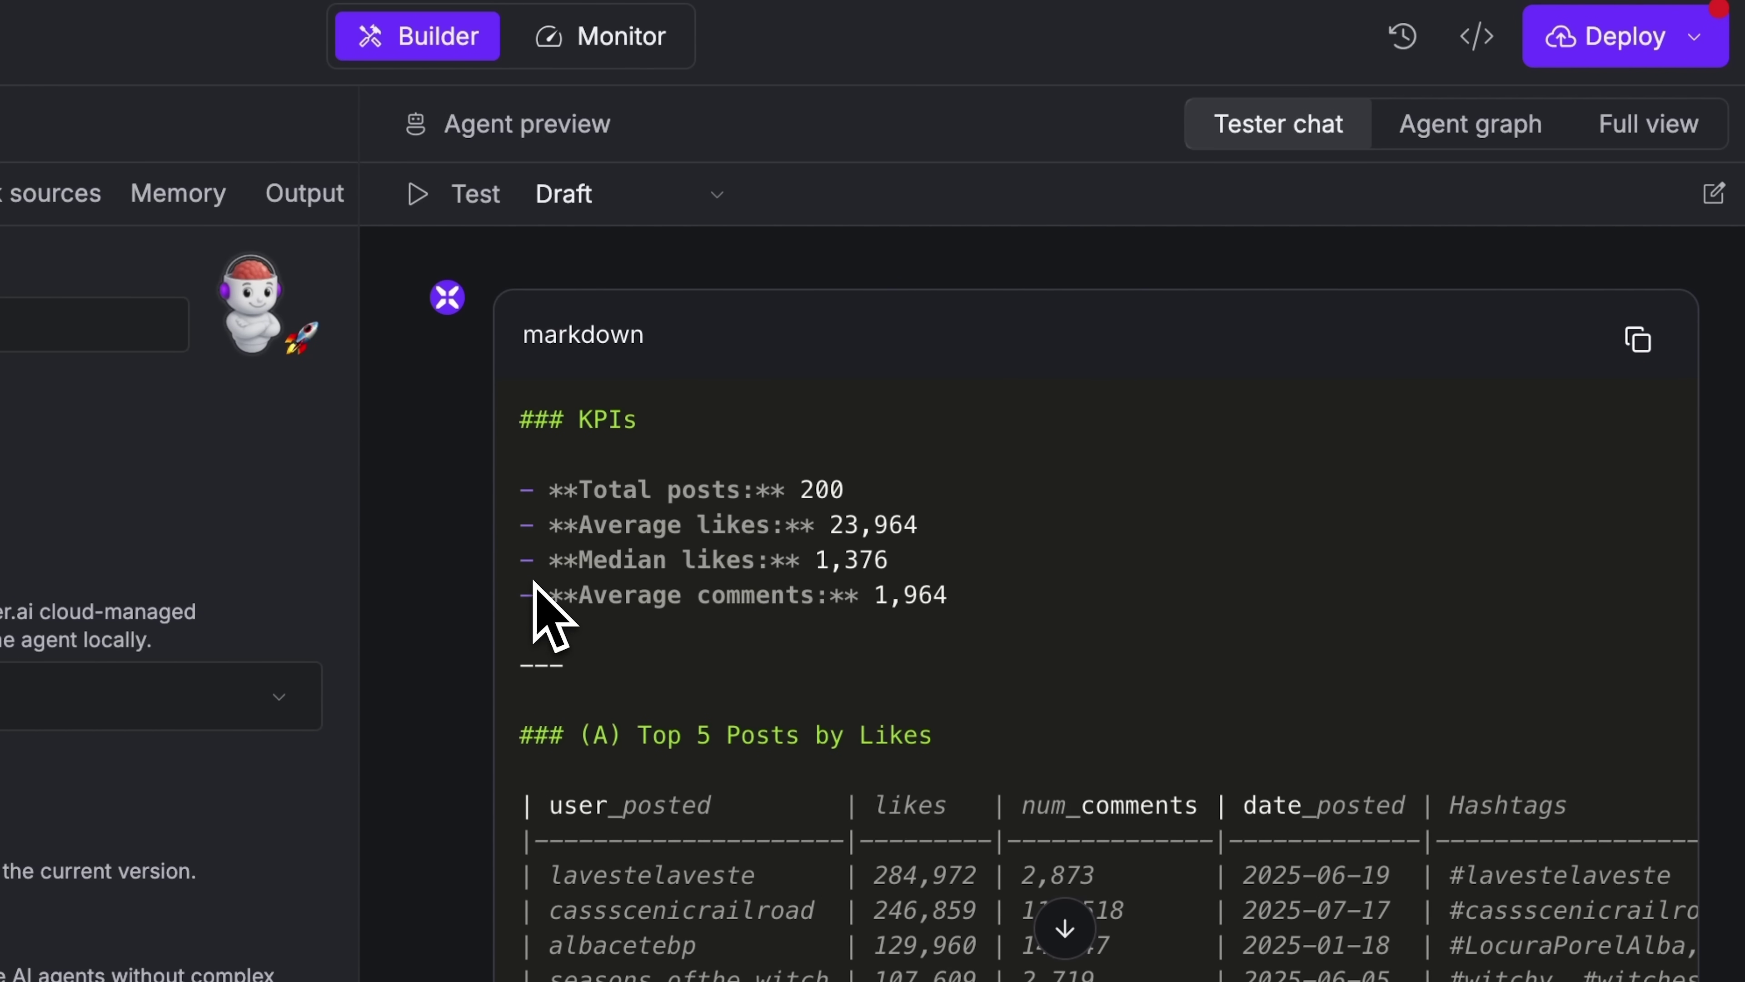
{"action": "scroll", "coordinate": [860, 573], "scroll_direction": "down", "scroll_amount": 4}
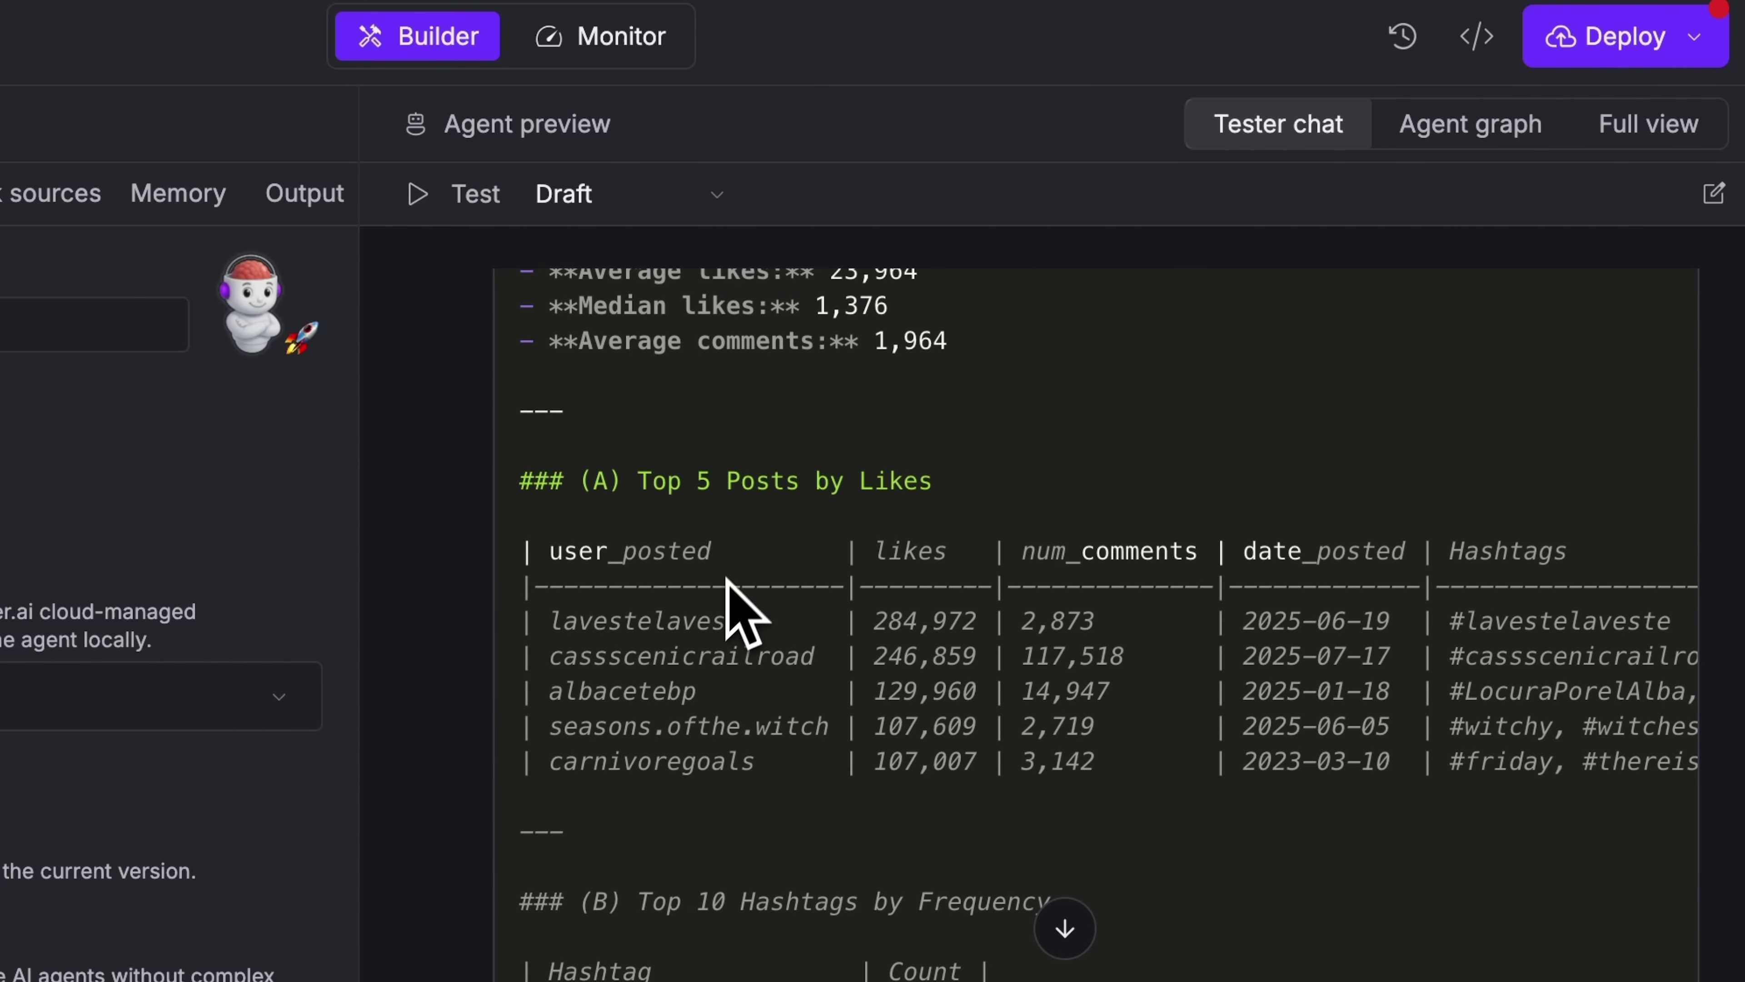
{"action": "scroll", "coordinate": [506, 869], "scroll_direction": "down", "scroll_amount": 5}
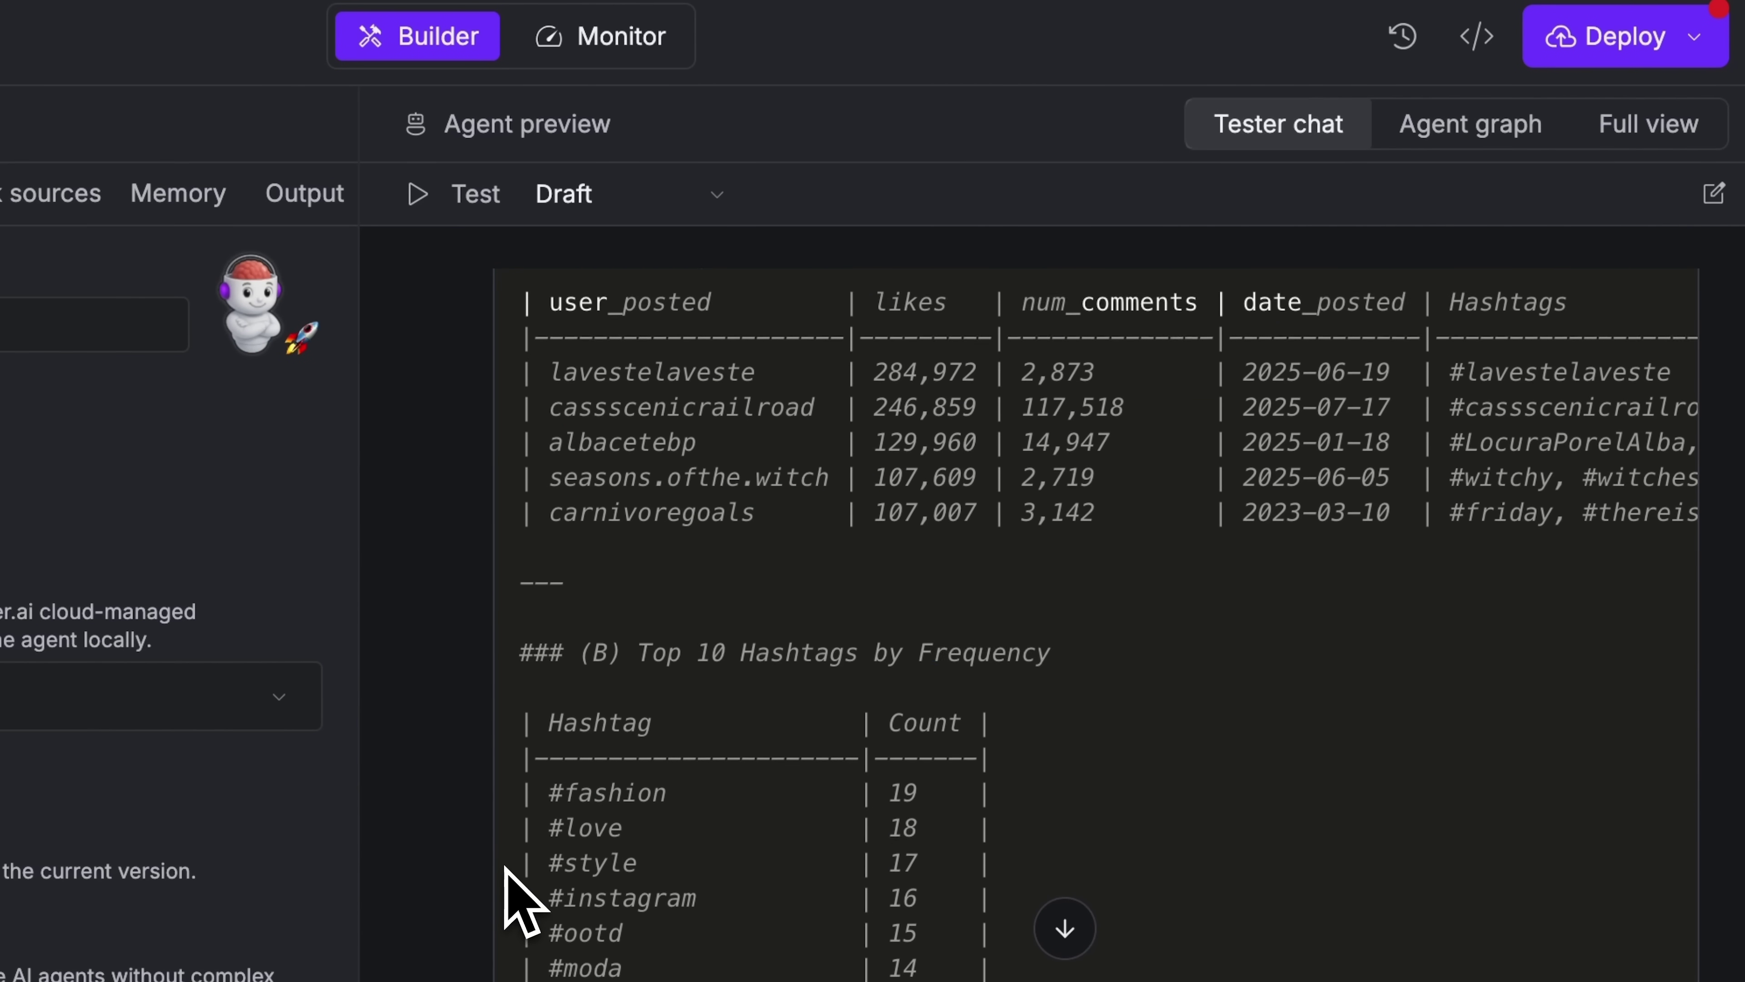
{"action": "scroll", "coordinate": [506, 869], "scroll_direction": "down", "scroll_amount": 3}
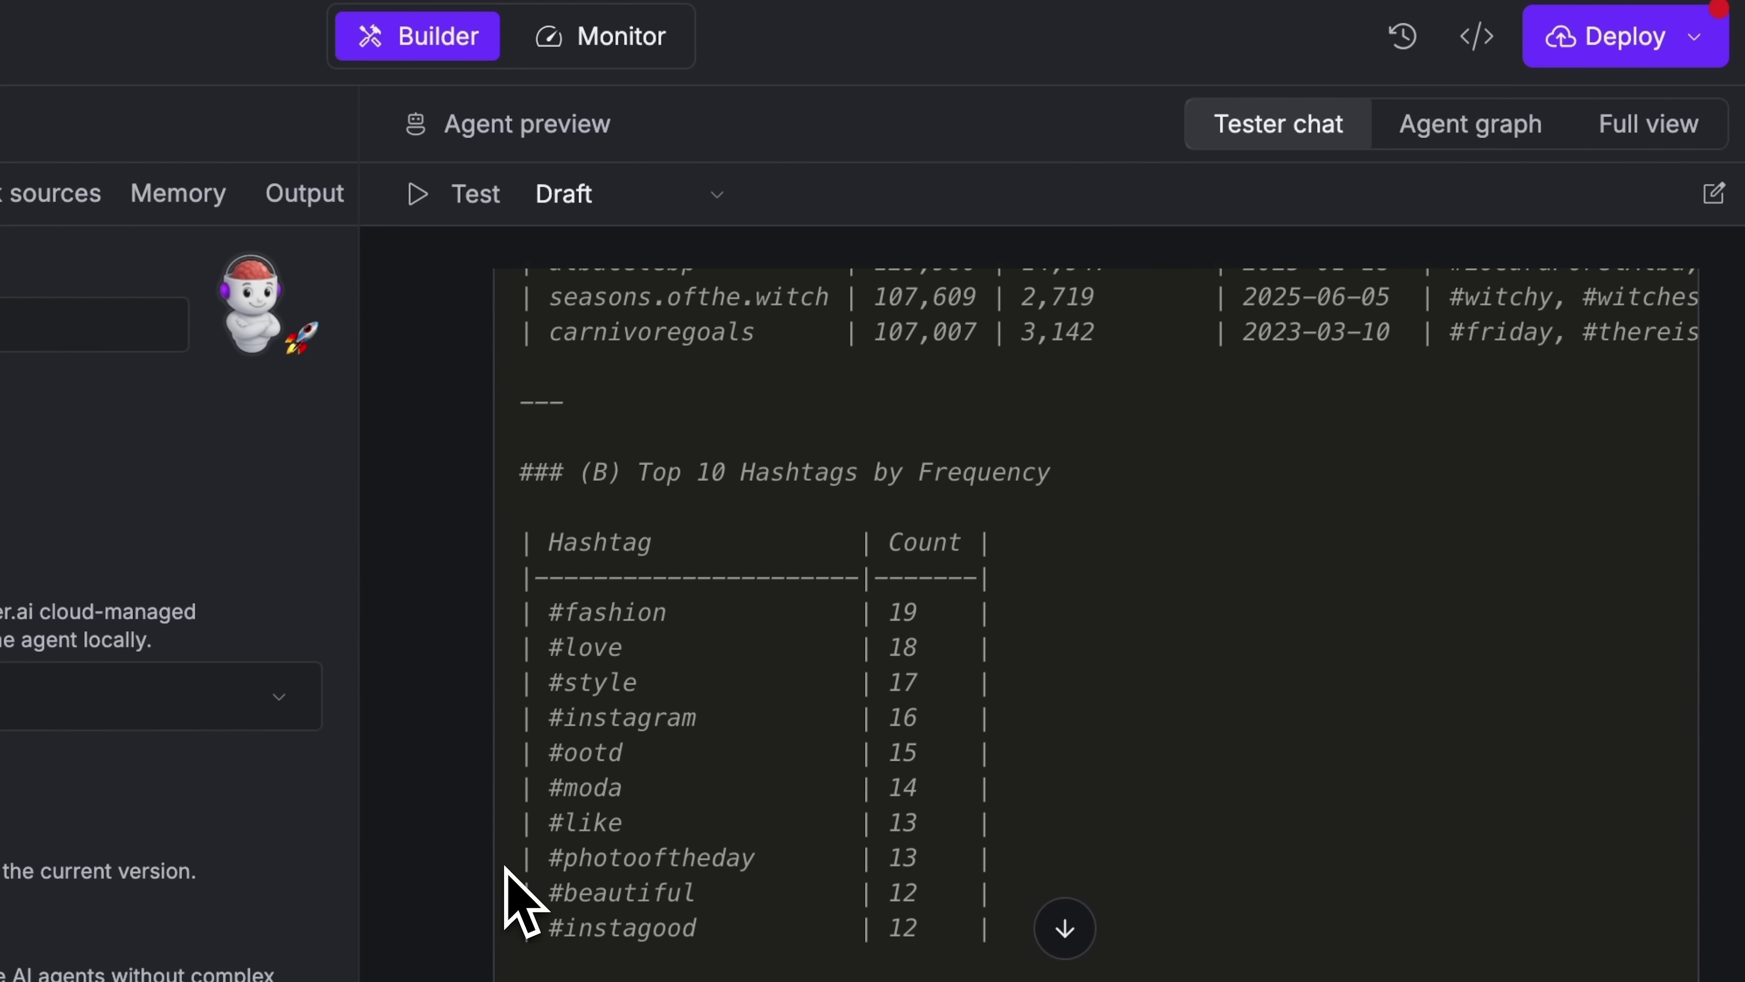
{"action": "scroll", "coordinate": [508, 750], "scroll_direction": "down", "scroll_amount": 6}
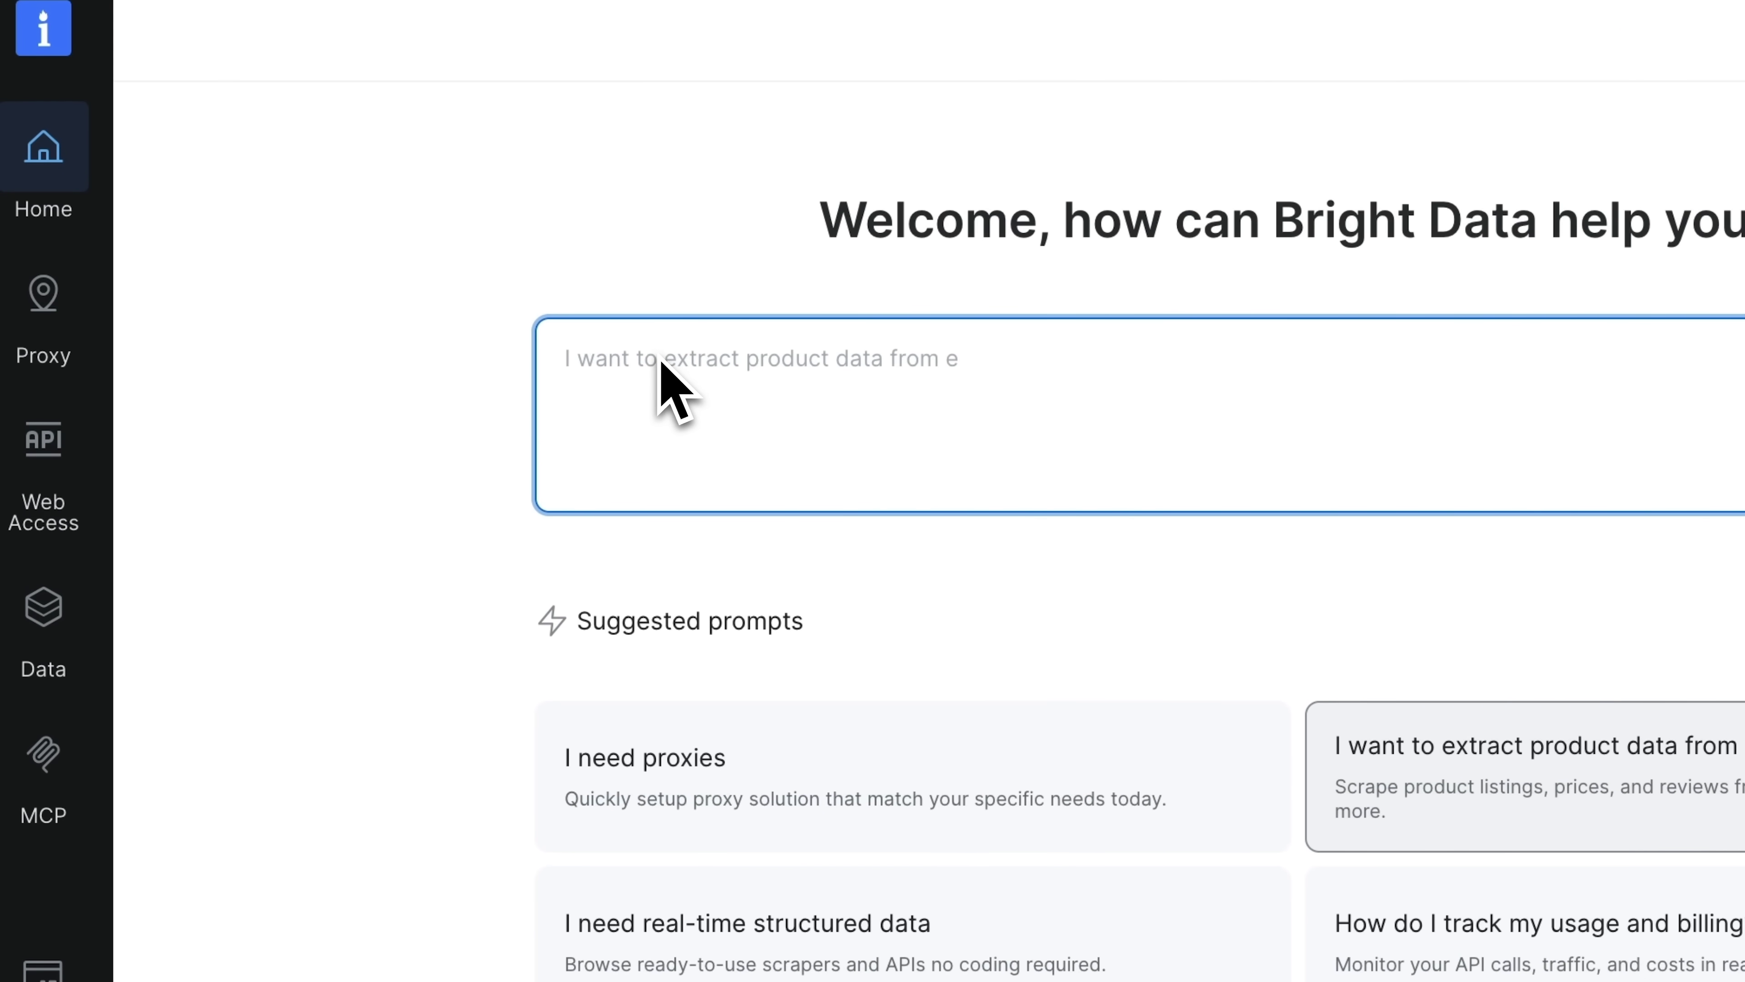
- Scroll down the page to the 'More than just a developer tool' section
{"action": "mouse_move", "coordinate": [74, 653]}
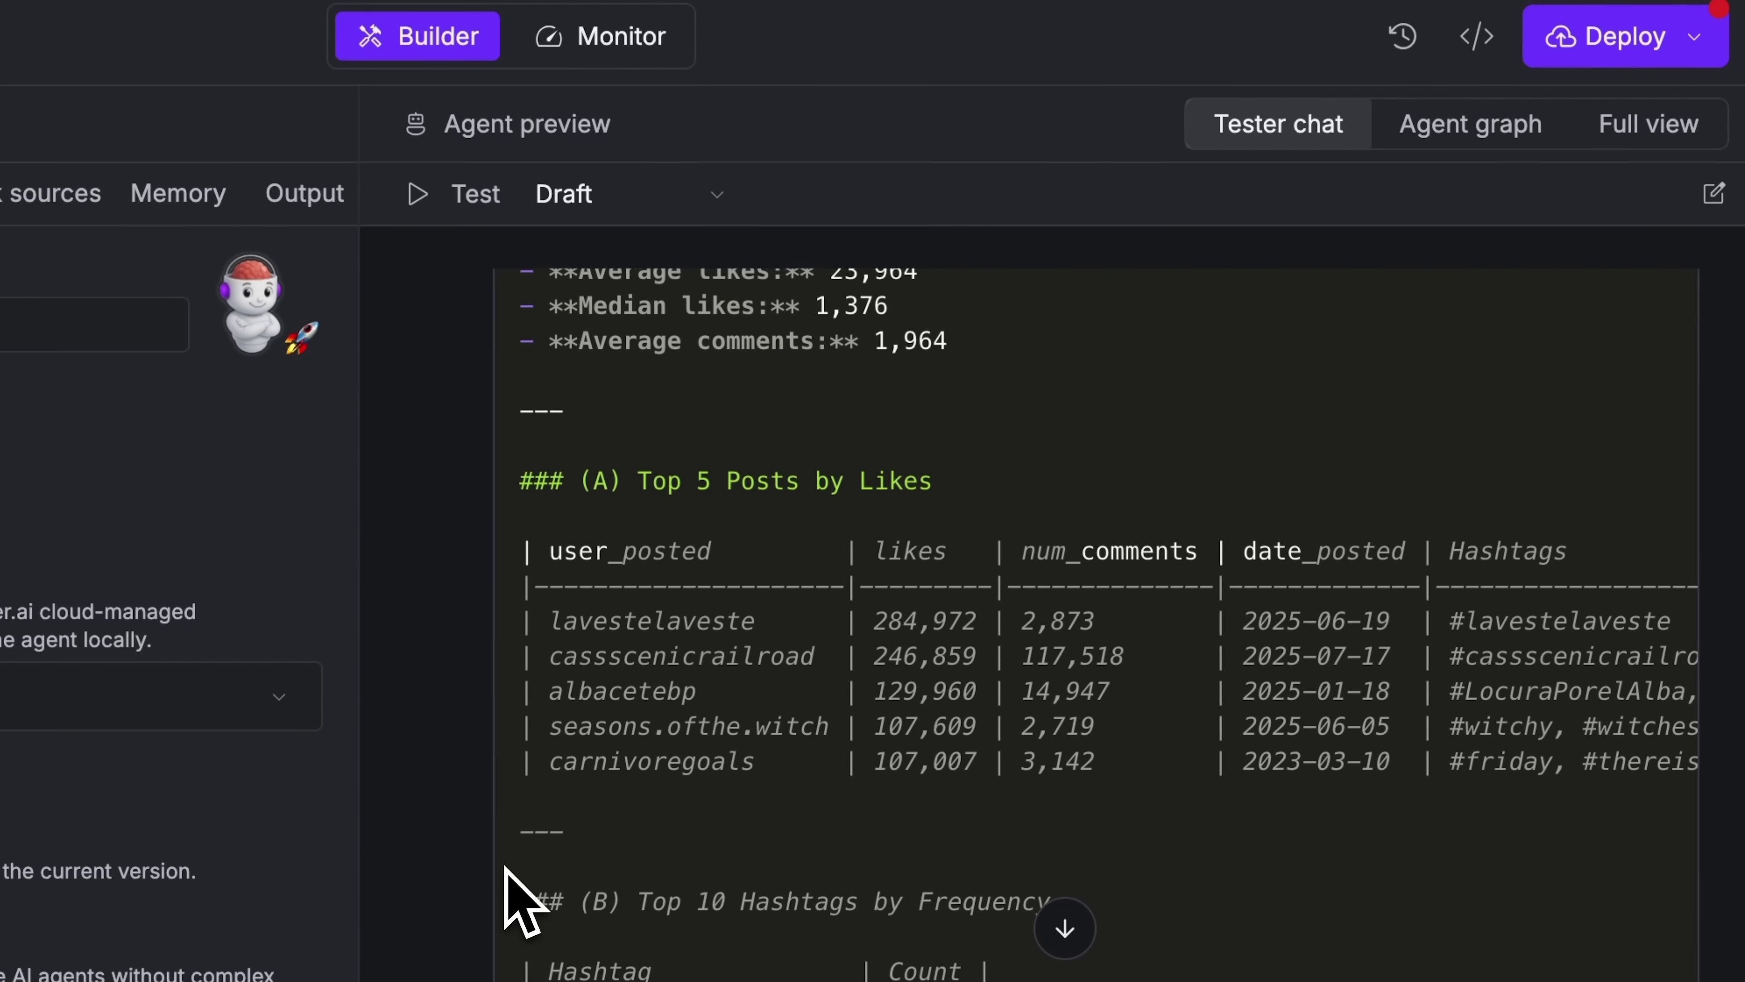
{"action": "scroll", "coordinate": [507, 873], "scroll_direction": "down", "scroll_amount": 5}
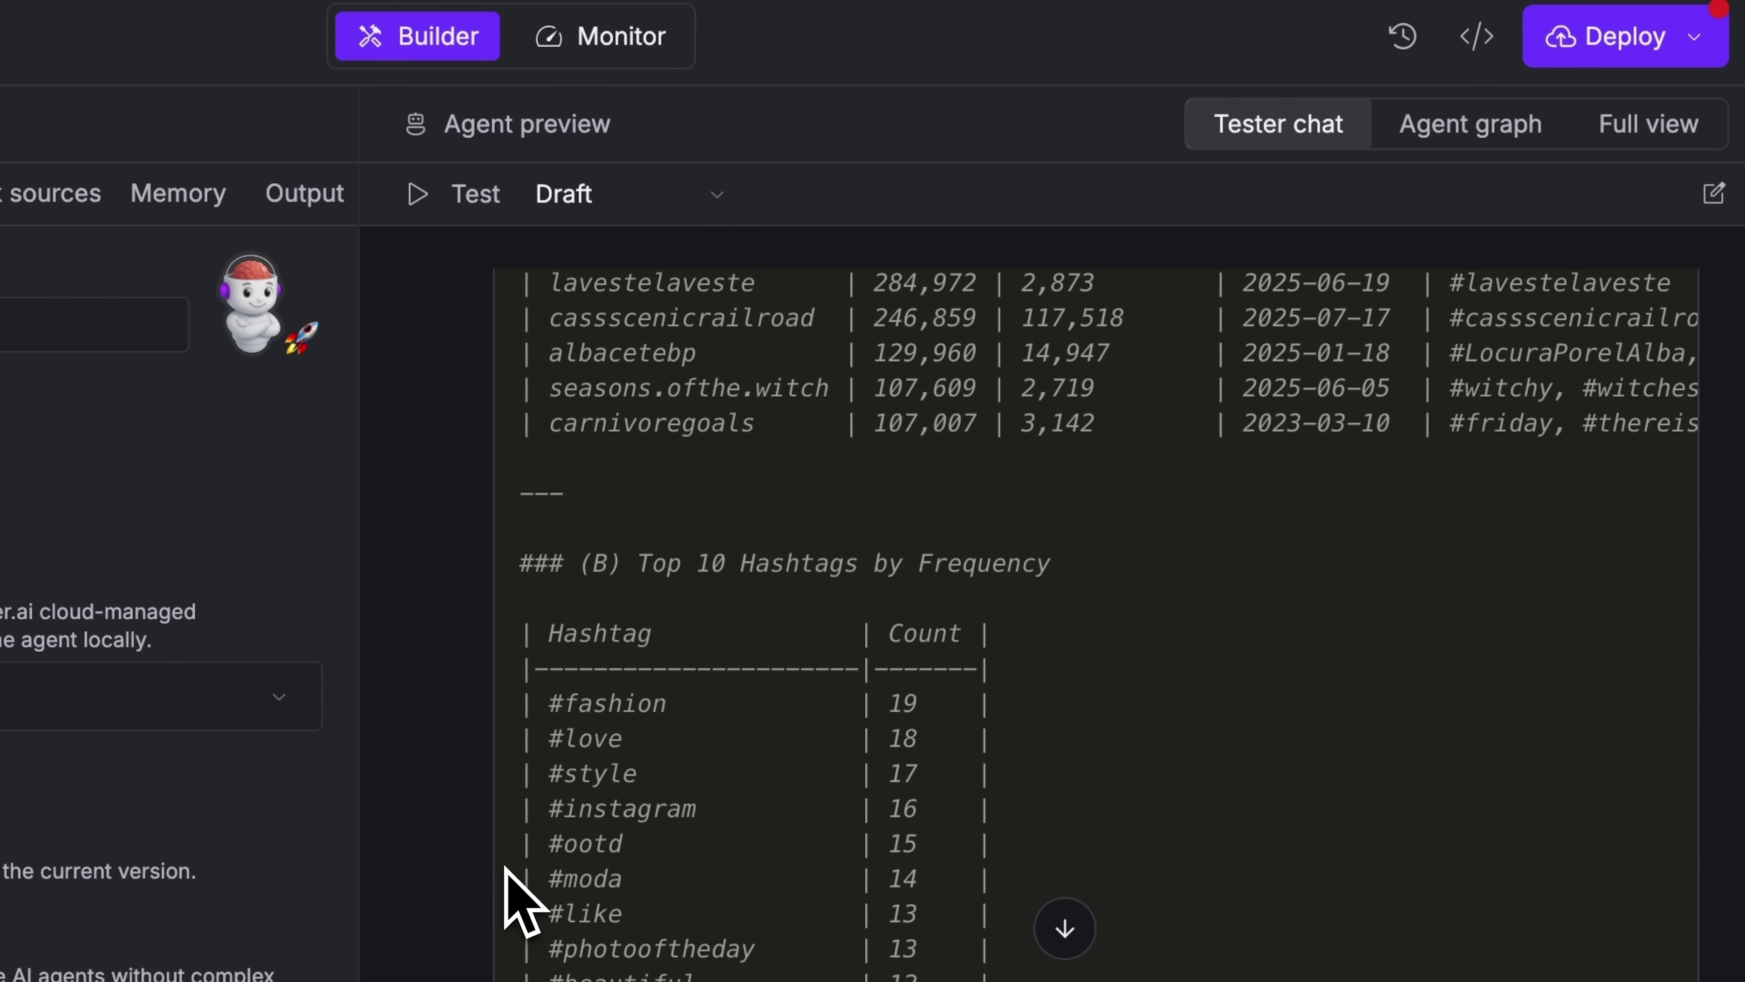
{"action": "scroll", "coordinate": [507, 873], "scroll_direction": "down", "scroll_amount": 3}
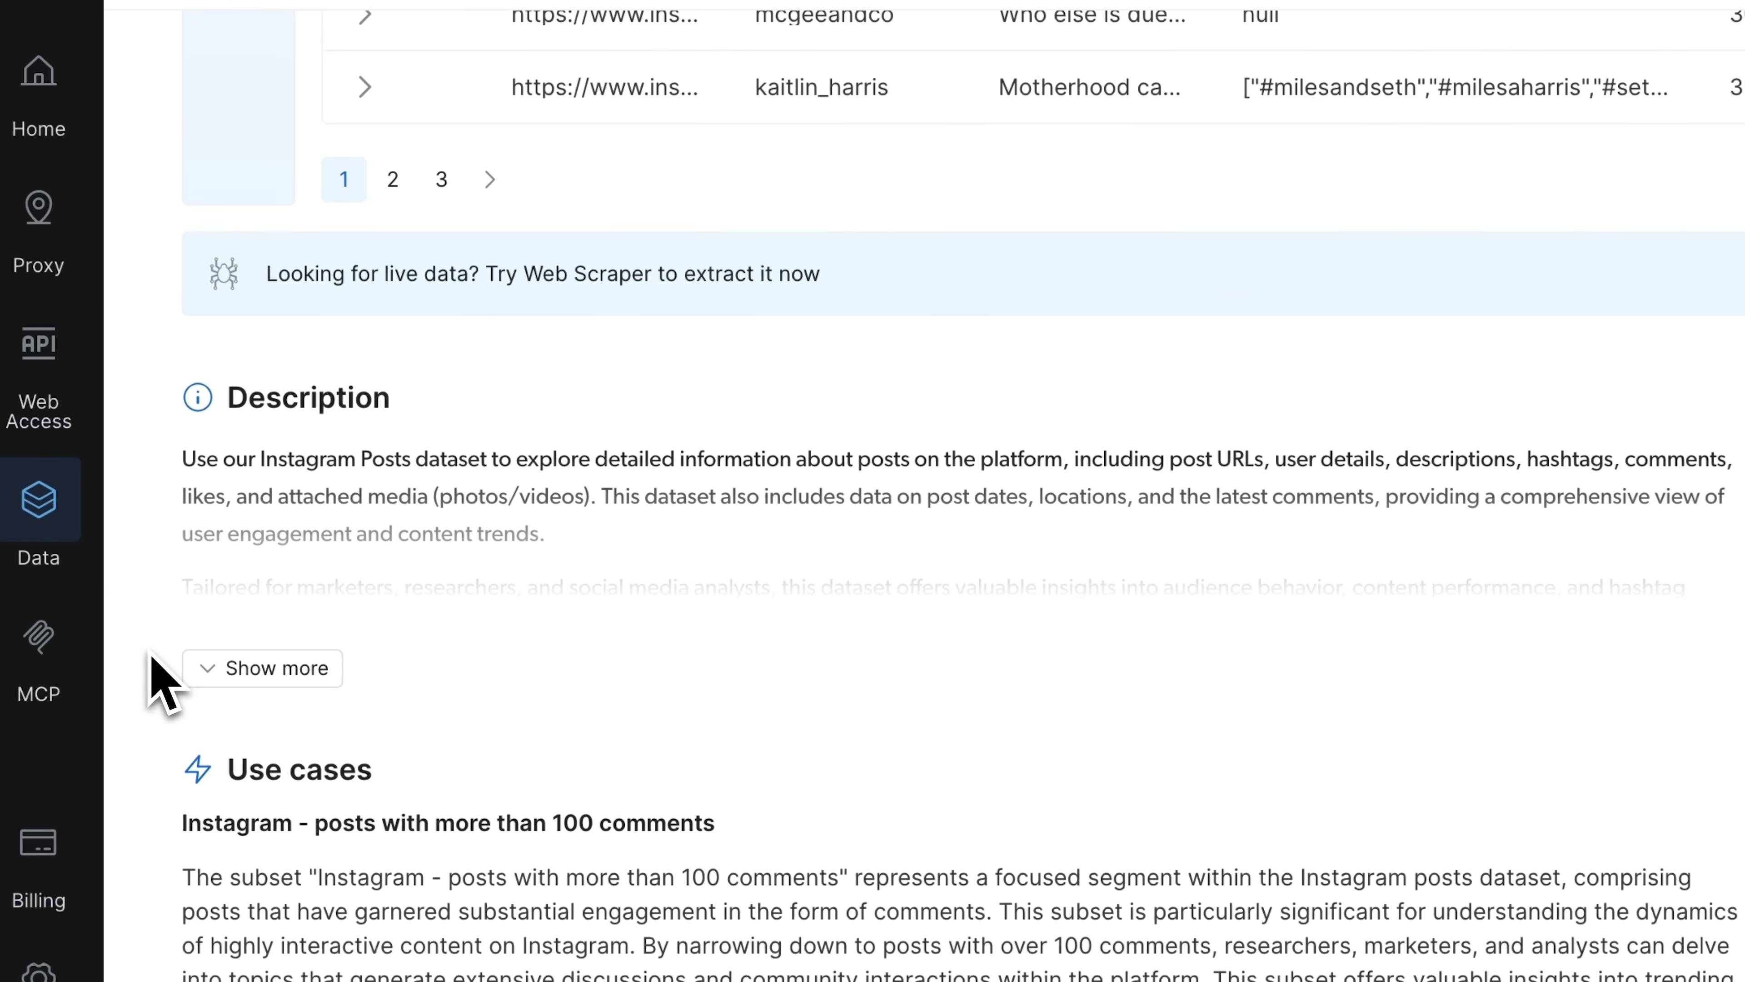
{"action": "scroll", "coordinate": [150, 654], "scroll_direction": "down", "scroll_amount": 4}
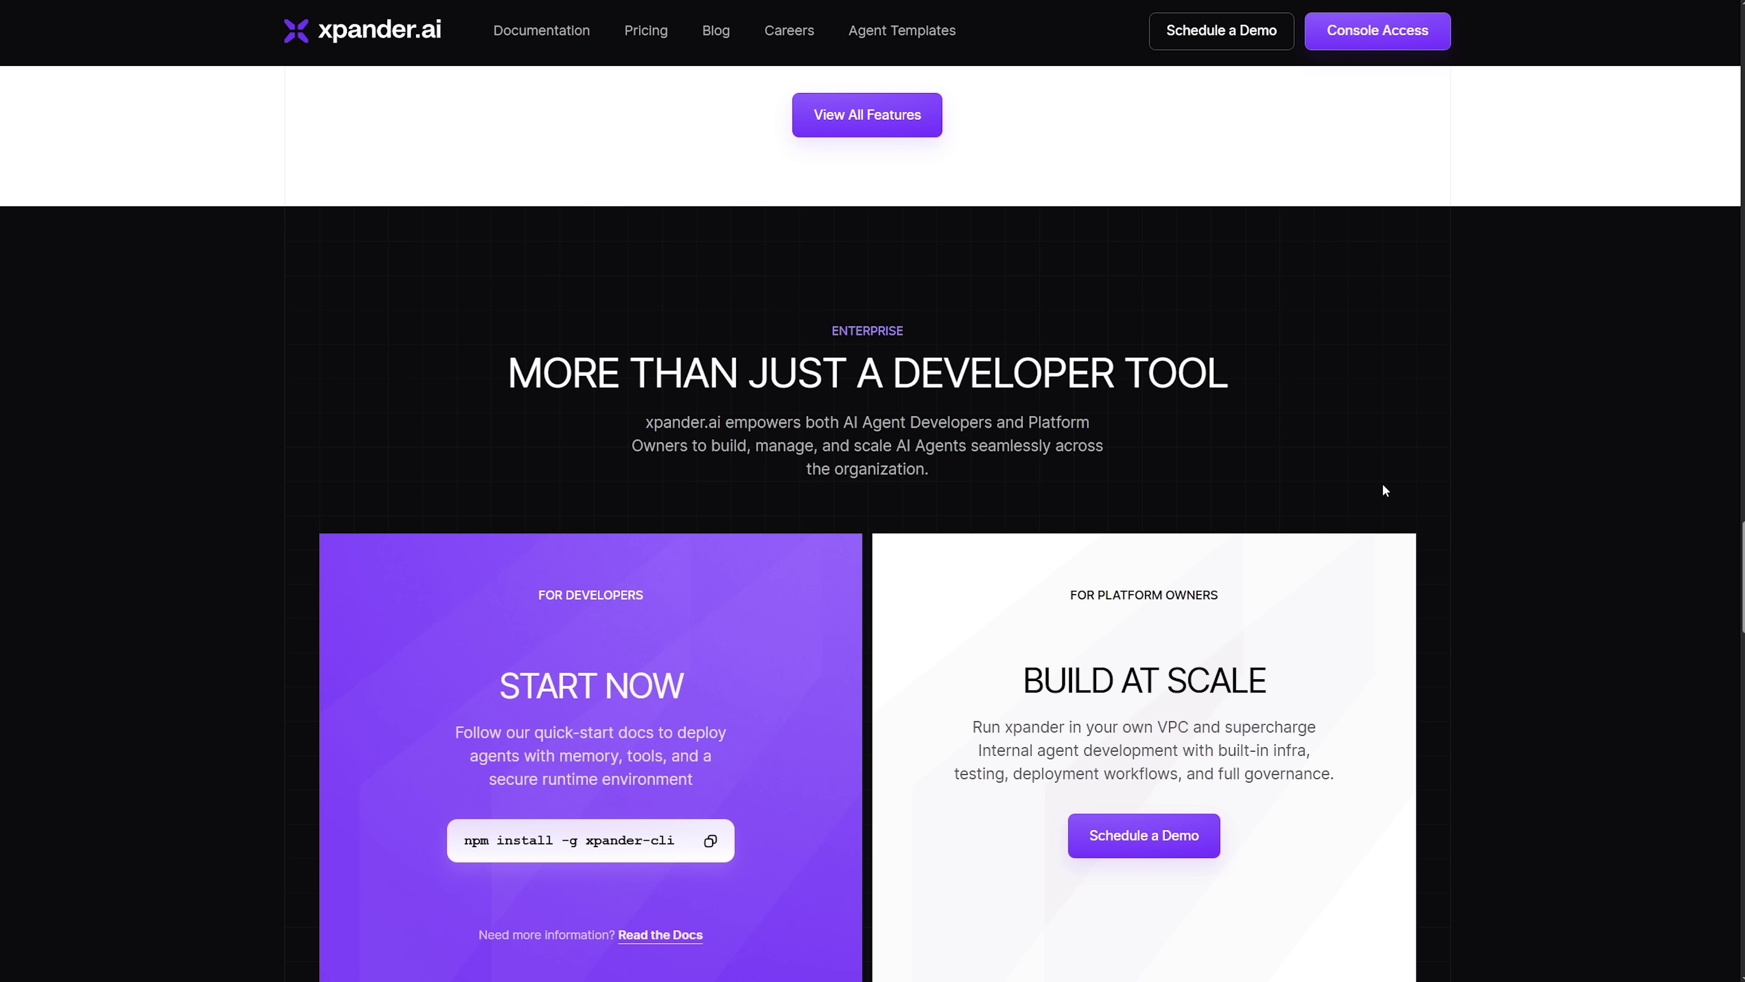
- Scroll down the documentation Introduction to the real-world embedded agent examples
{"action": "scroll", "coordinate": [1258, 544], "scroll_direction": "down", "scroll_amount": 3}
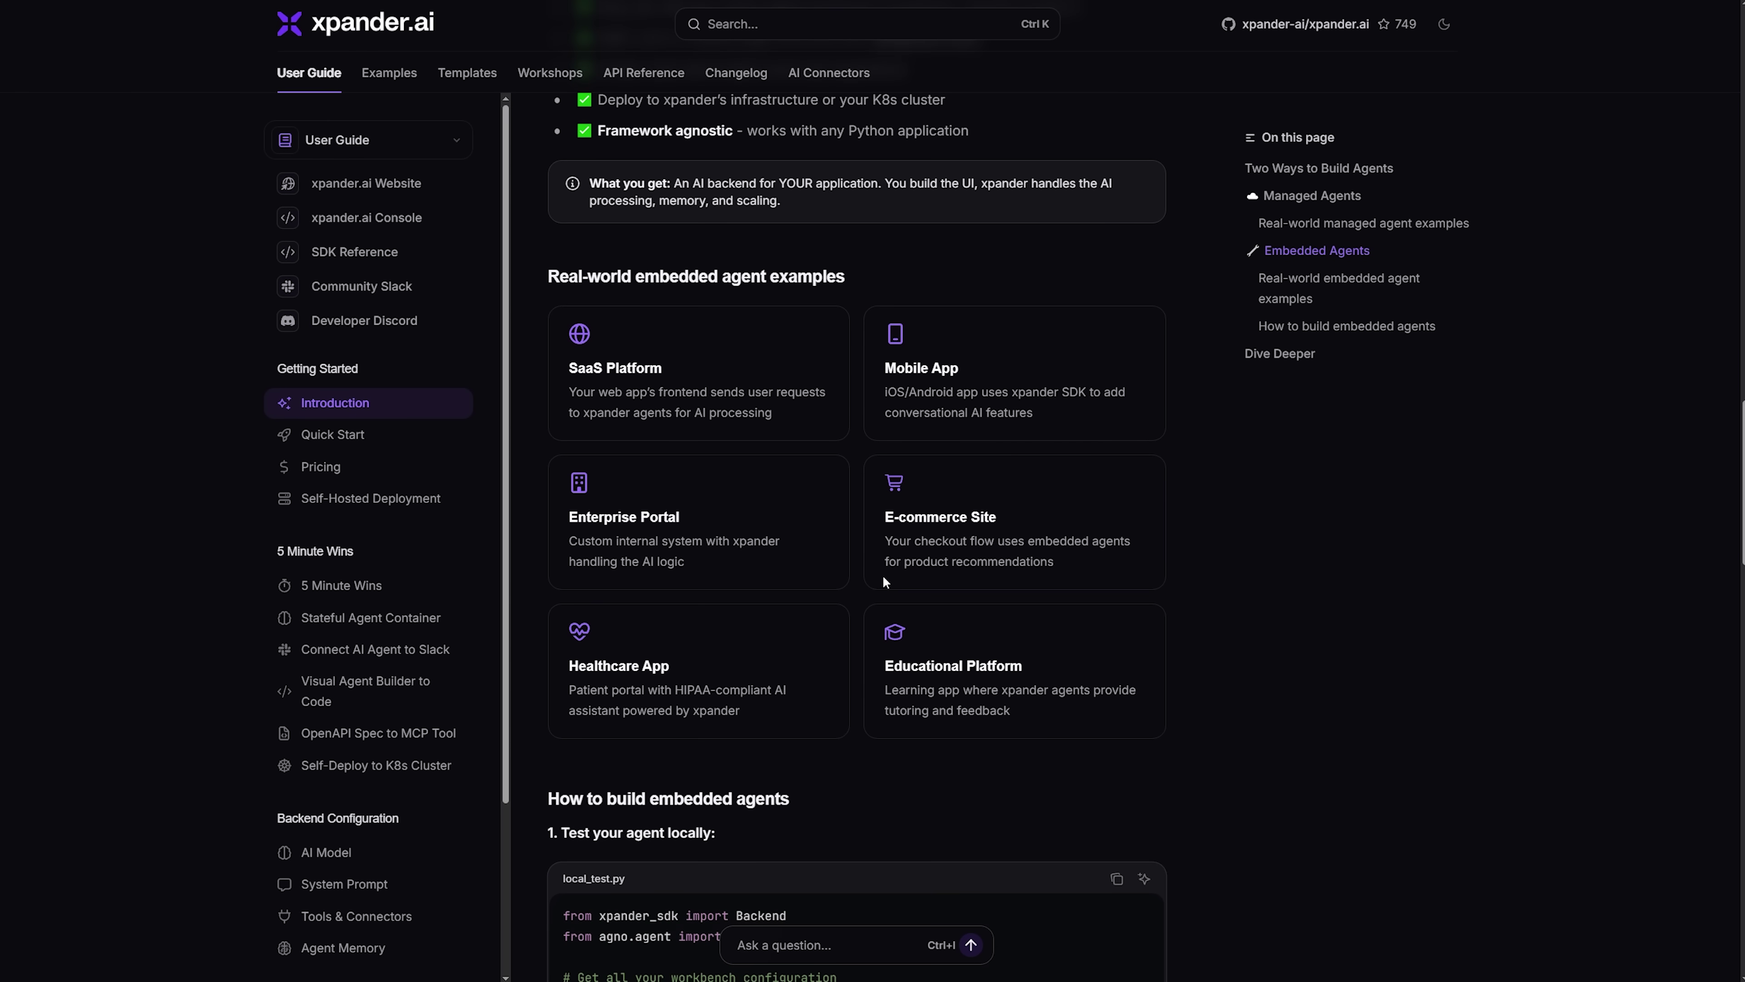
{"action": "scroll", "coordinate": [1113, 595], "scroll_direction": "down", "scroll_amount": 2}
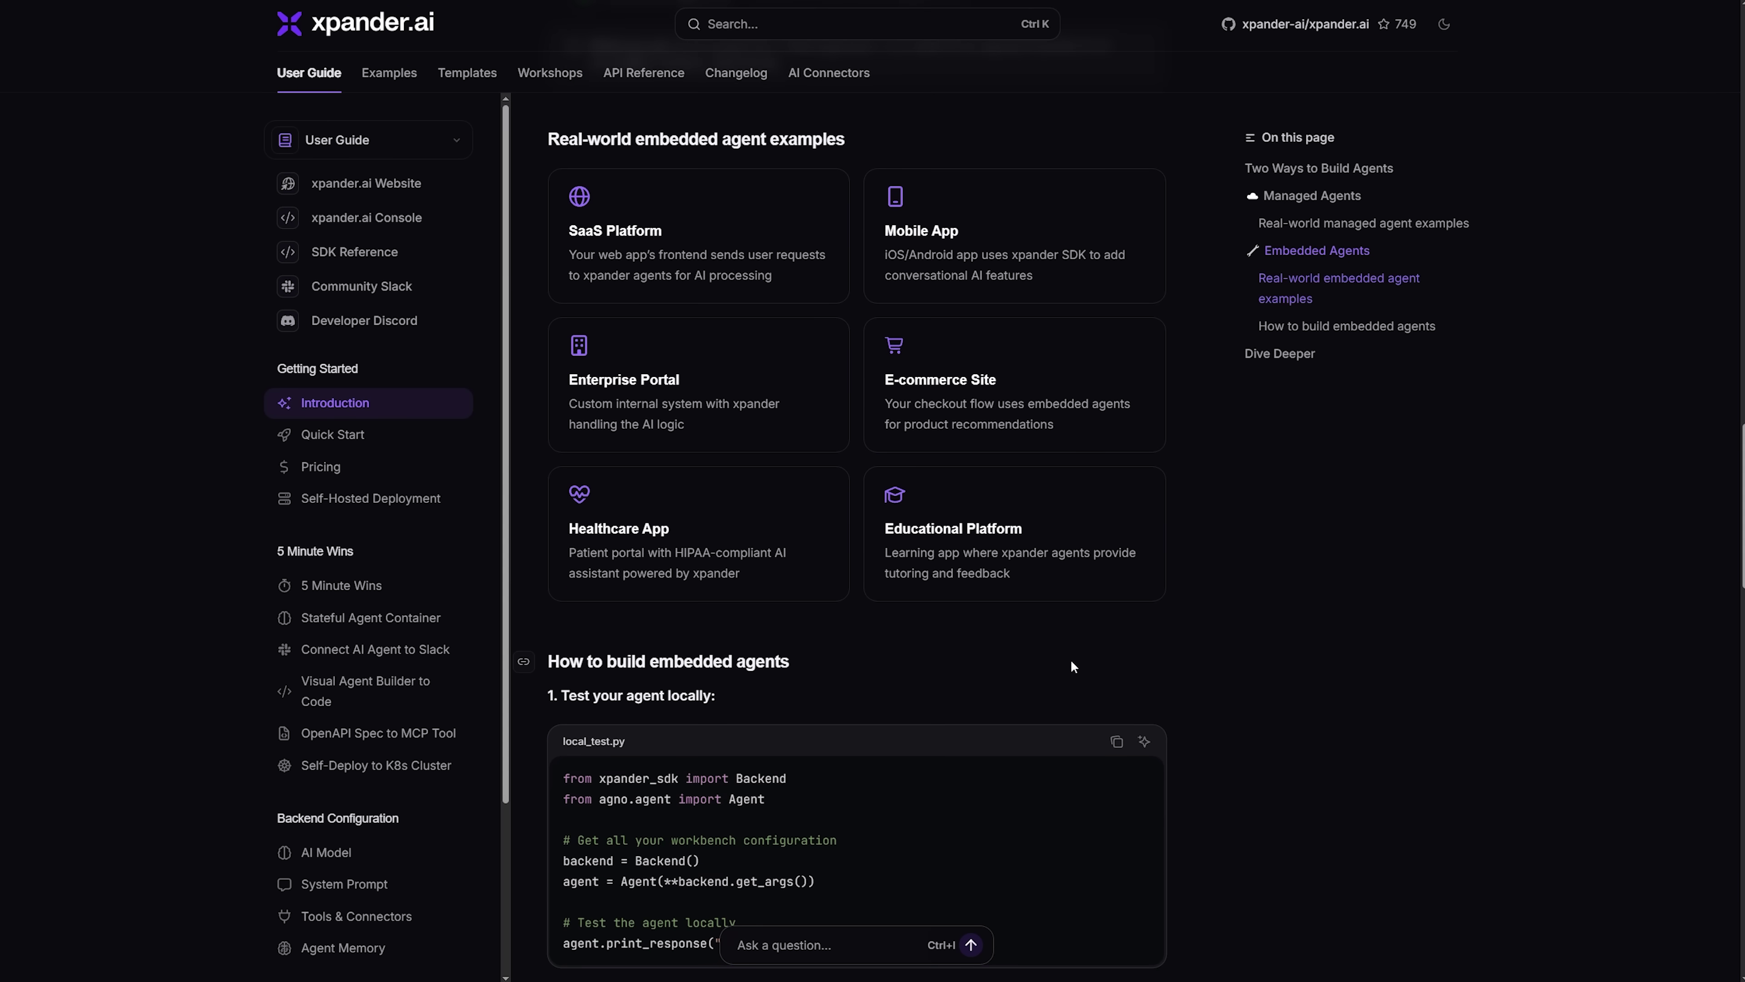
{"action": "scroll", "coordinate": [890, 652], "scroll_direction": "down", "scroll_amount": 9}
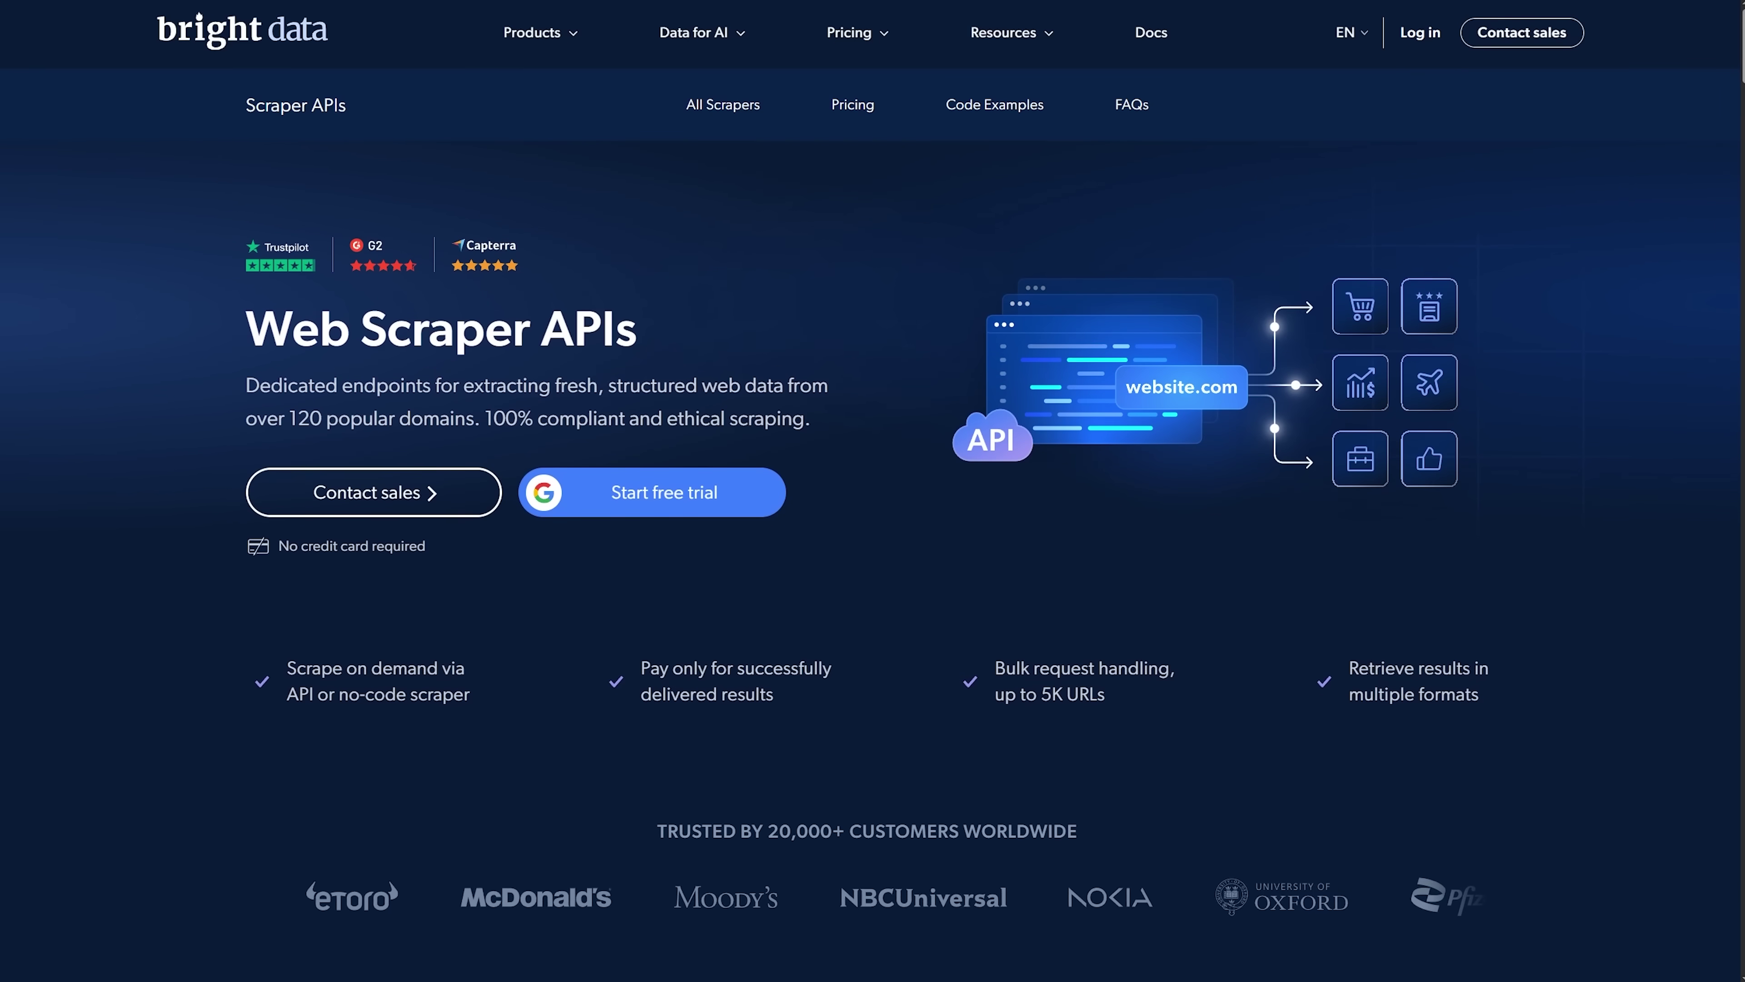
- Scroll further down to the managed agent examples like IT Support Bot and DevOps Helper
{"action": "scroll", "coordinate": [873, 523], "scroll_direction": "down", "scroll_amount": 1}
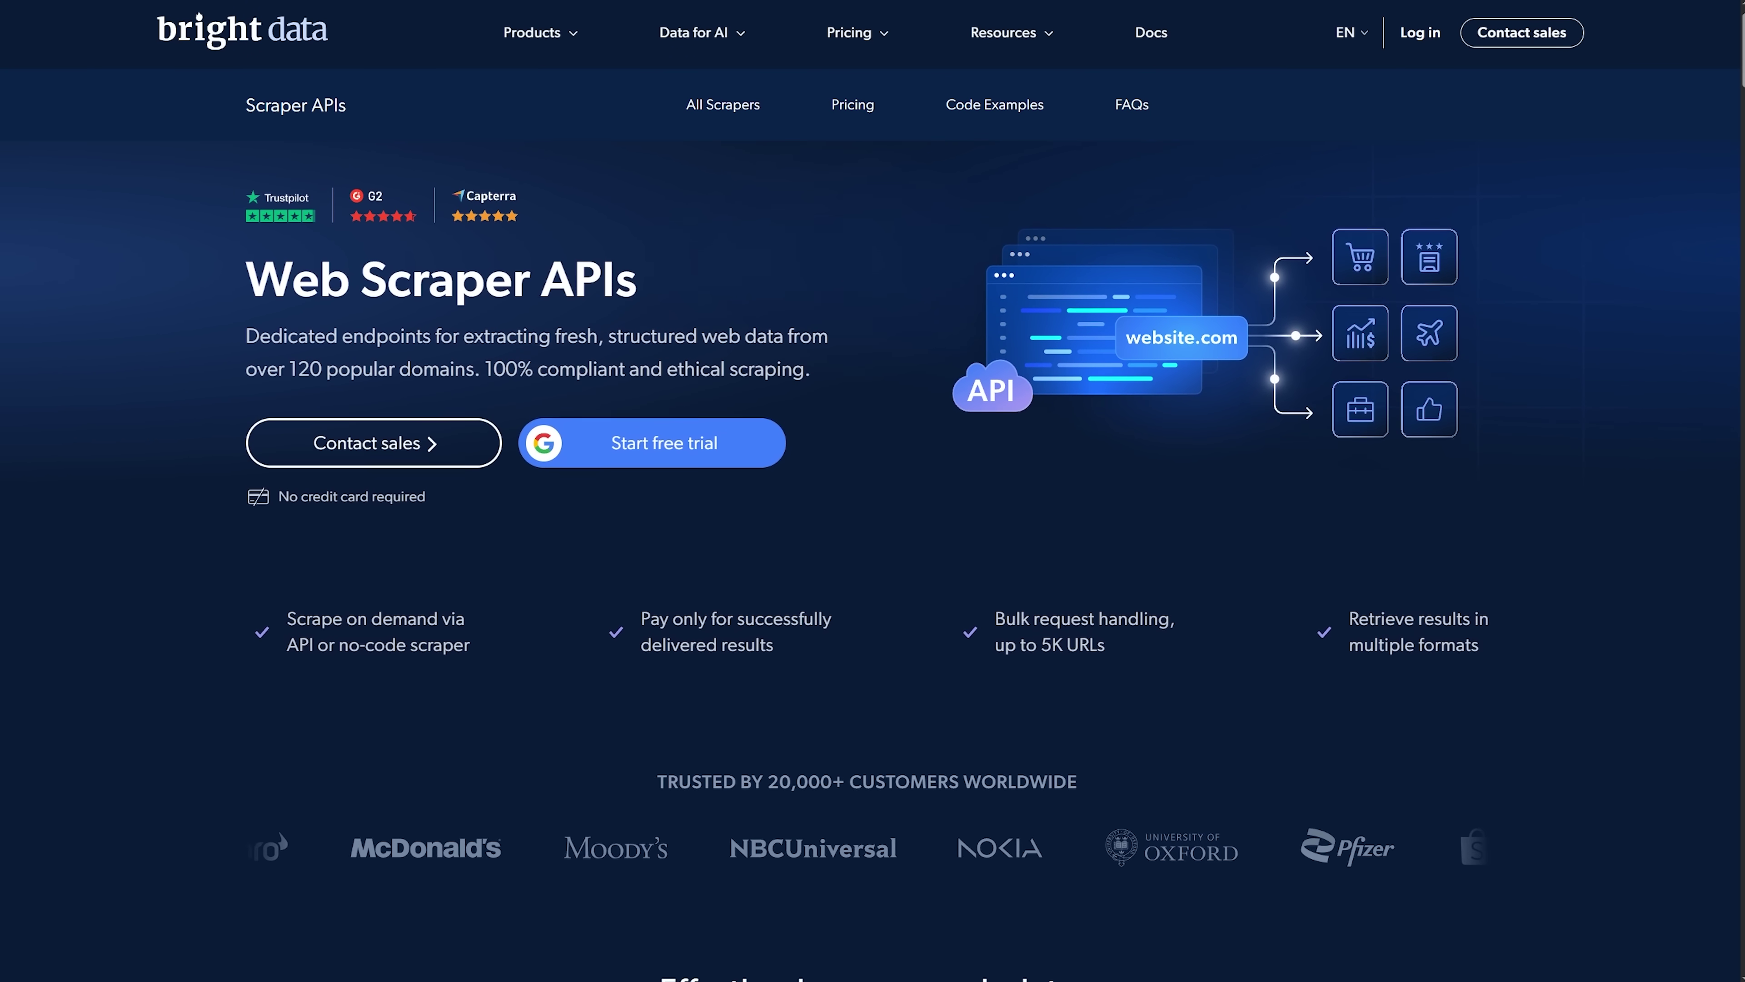
{"action": "scroll", "coordinate": [873, 523], "scroll_direction": "down", "scroll_amount": 1}
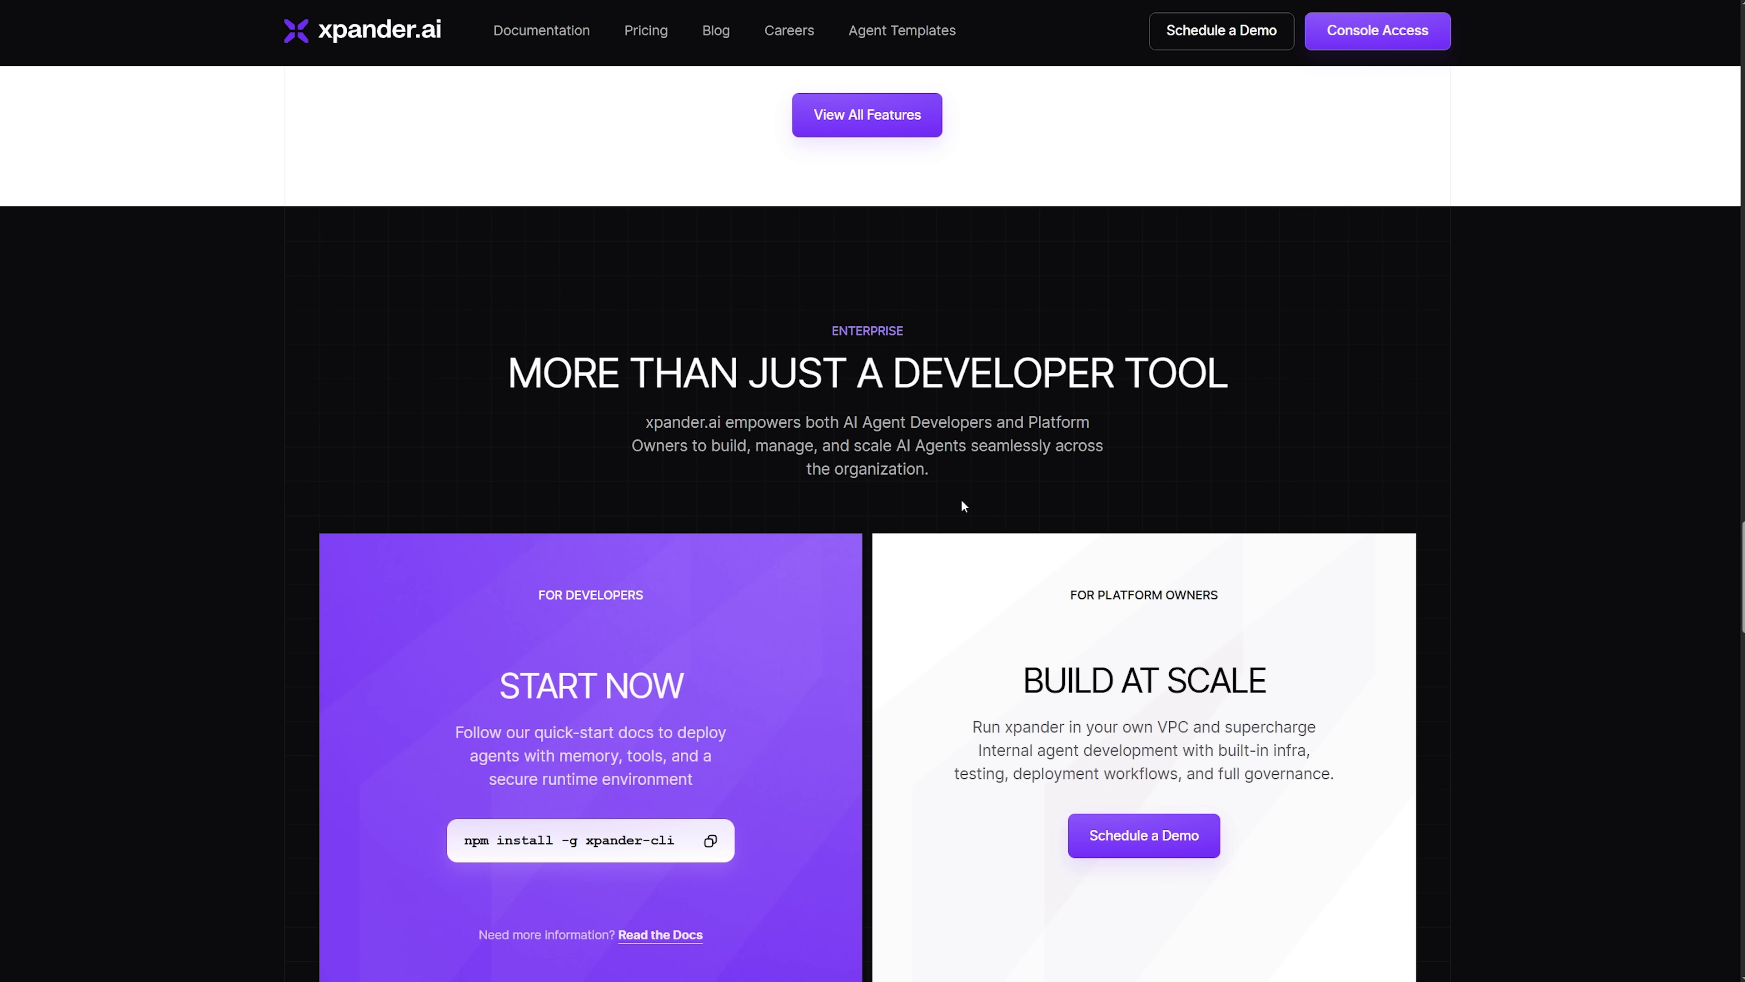
{"action": "scroll", "coordinate": [1463, 532], "scroll_direction": "down", "scroll_amount": 3}
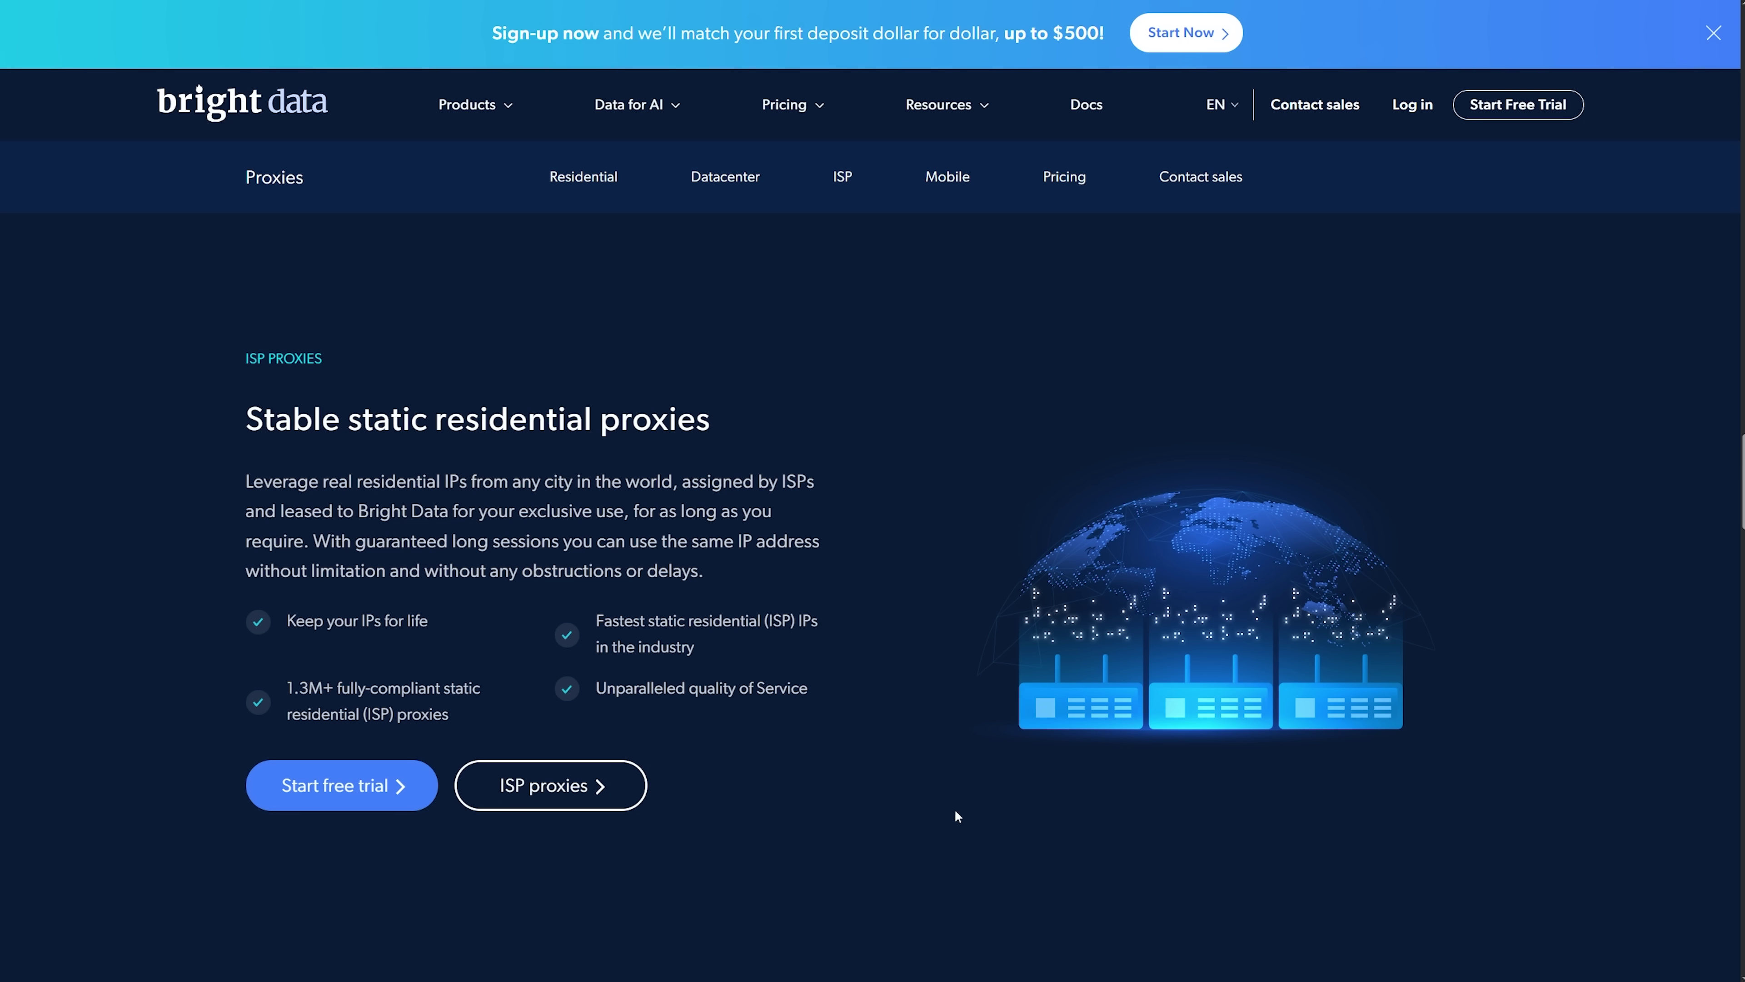
{"action": "scroll", "coordinate": [1196, 831], "scroll_direction": "down", "scroll_amount": 8}
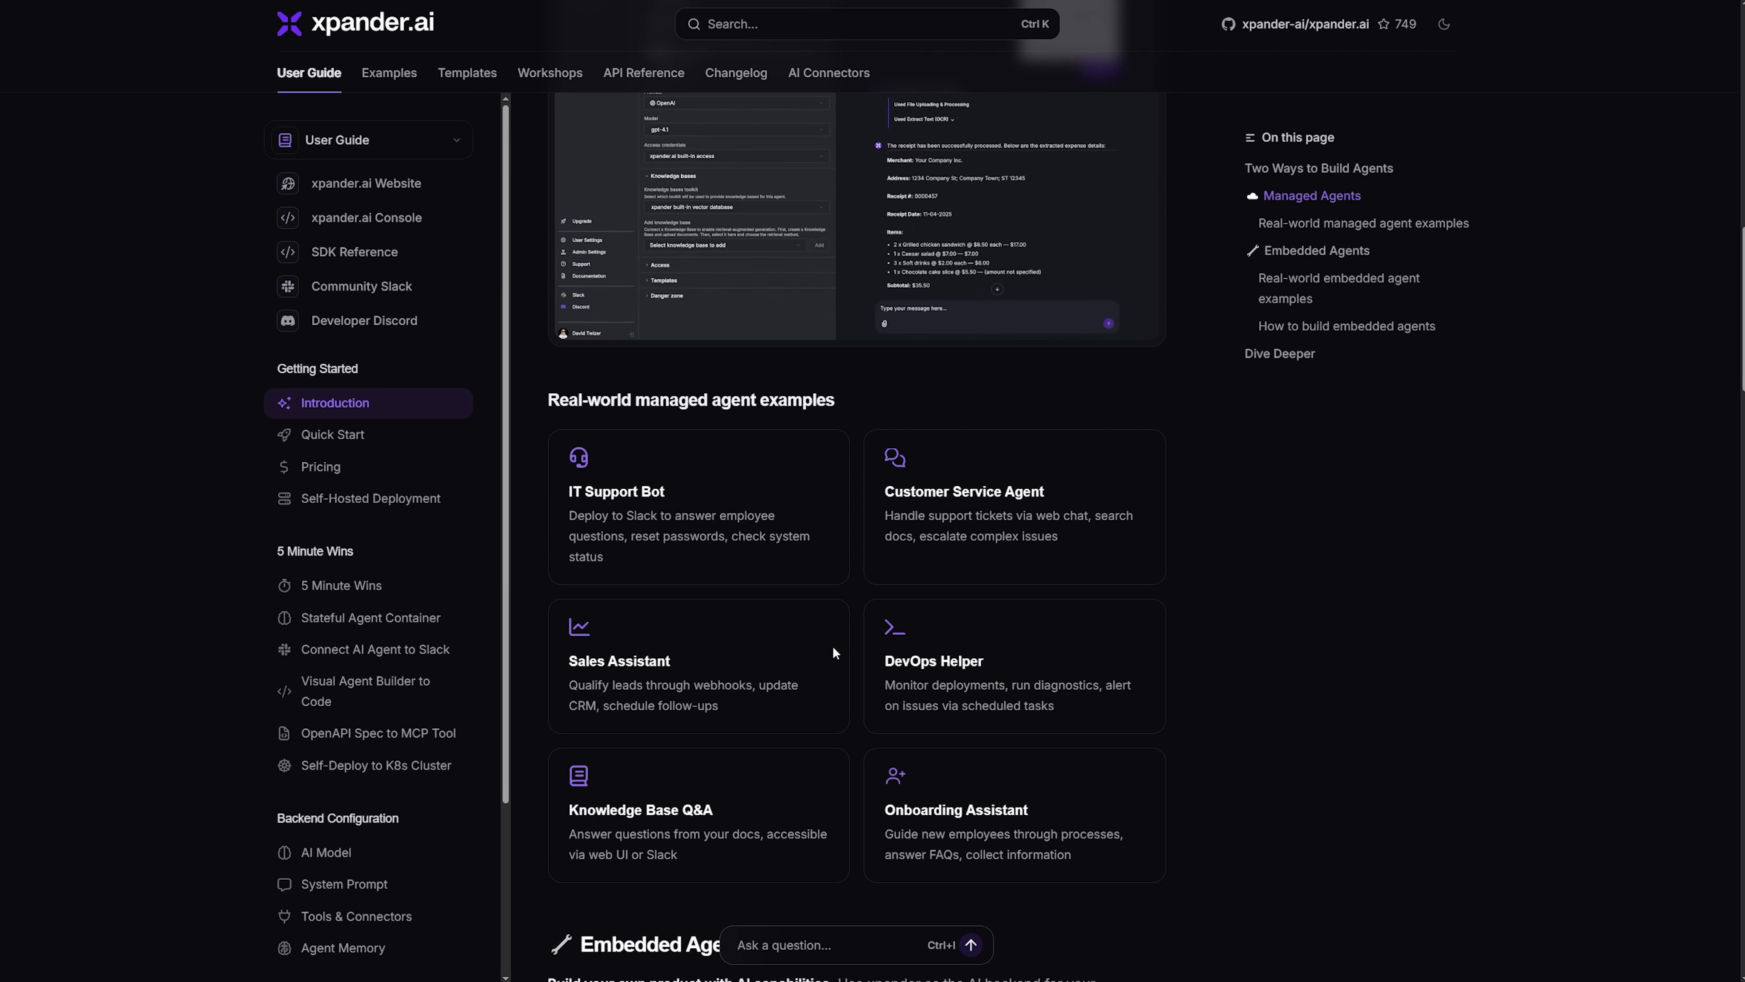
{"action": "scroll", "coordinate": [713, 664], "scroll_direction": "down", "scroll_amount": 3}
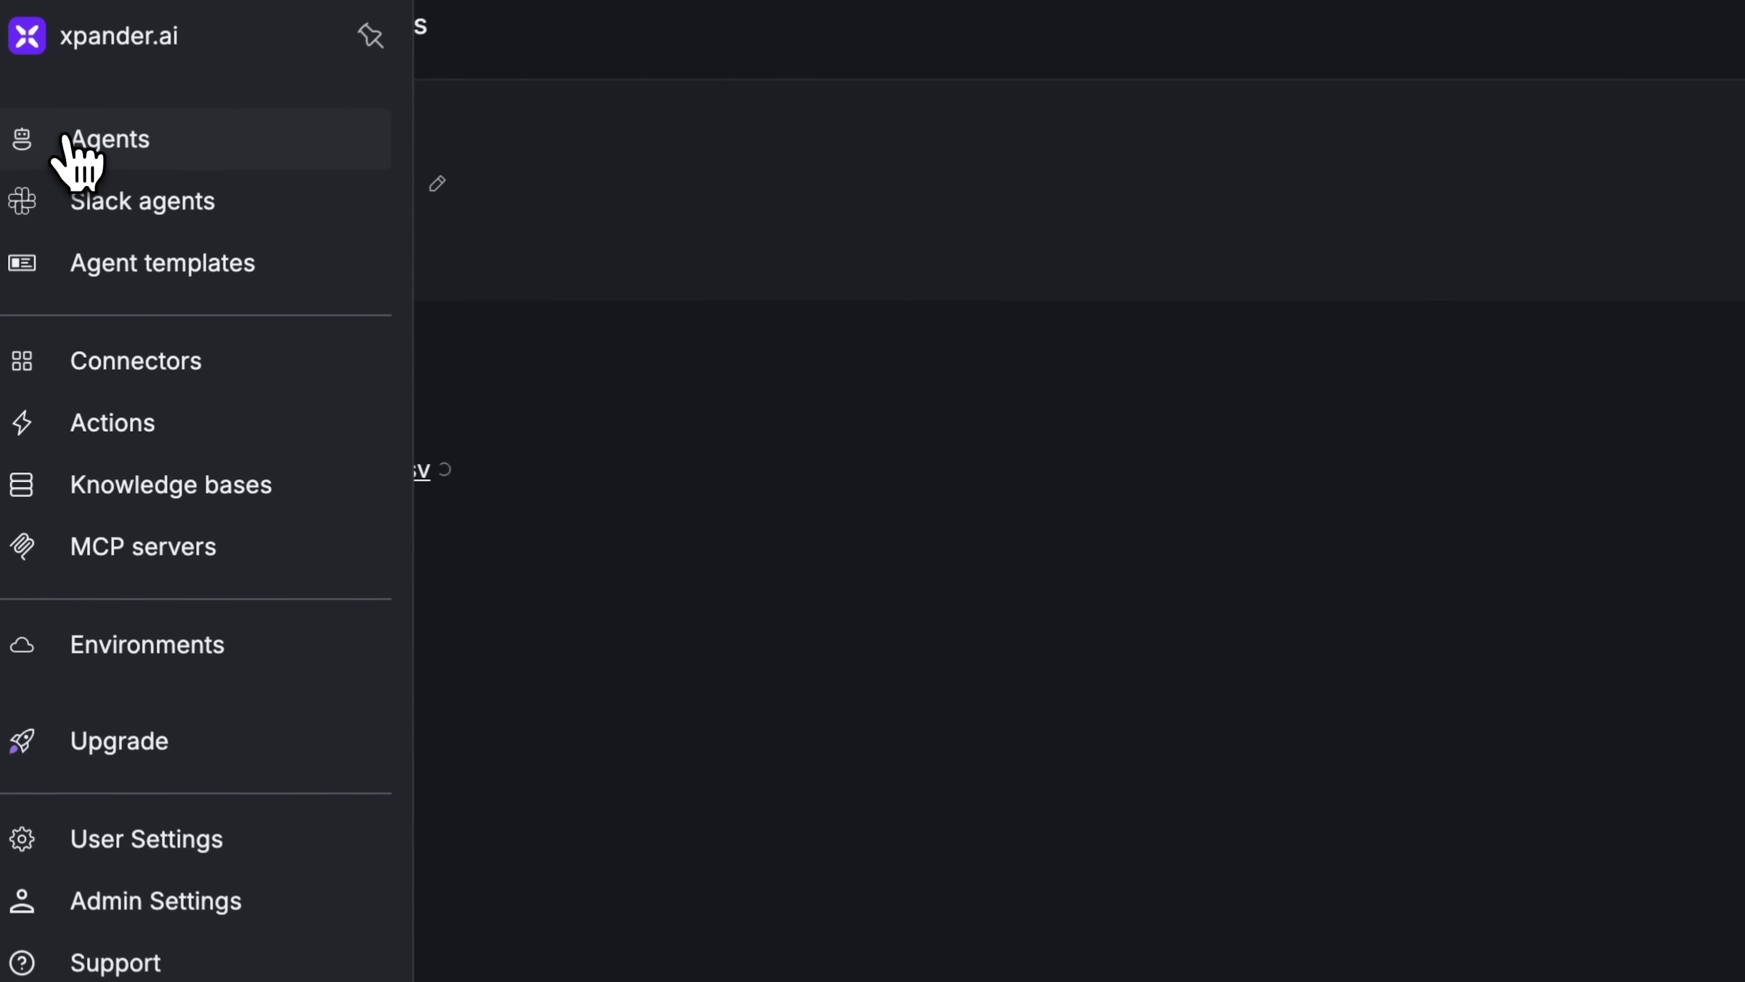
- Open Demo Bot from the Agents list to view its markdown KPI report
{"action": "left_click", "coordinate": [66, 138]}
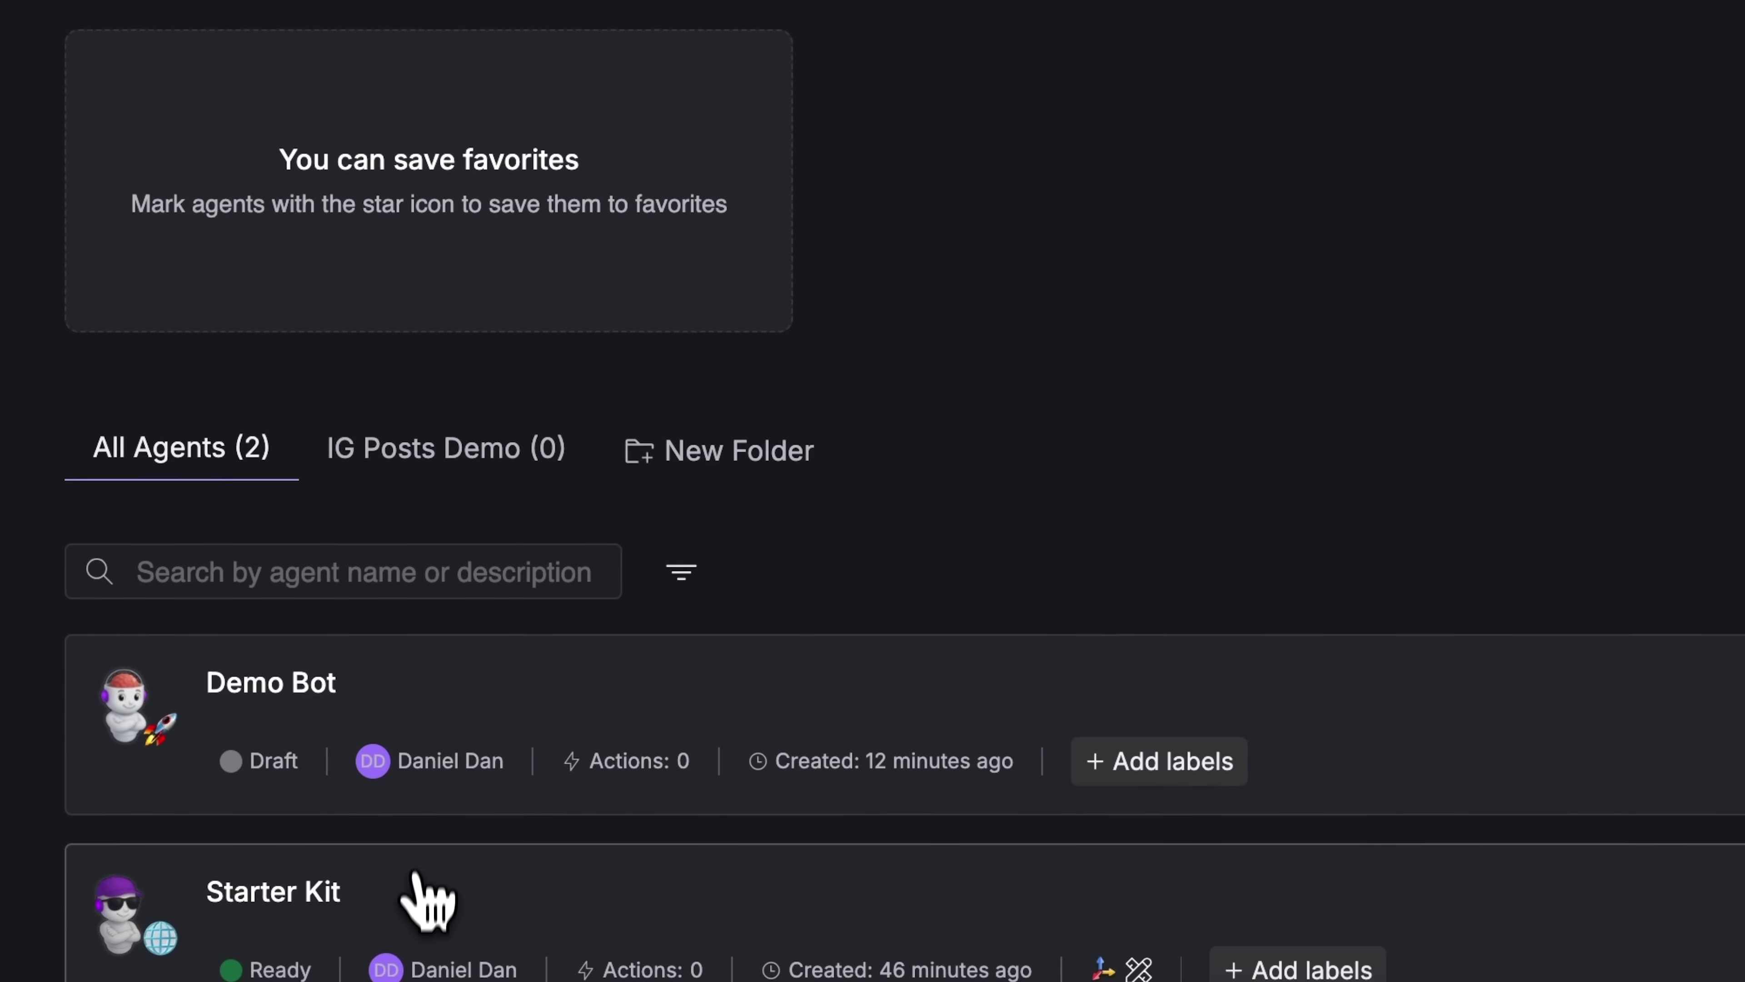
{"action": "left_click", "coordinate": [459, 722]}
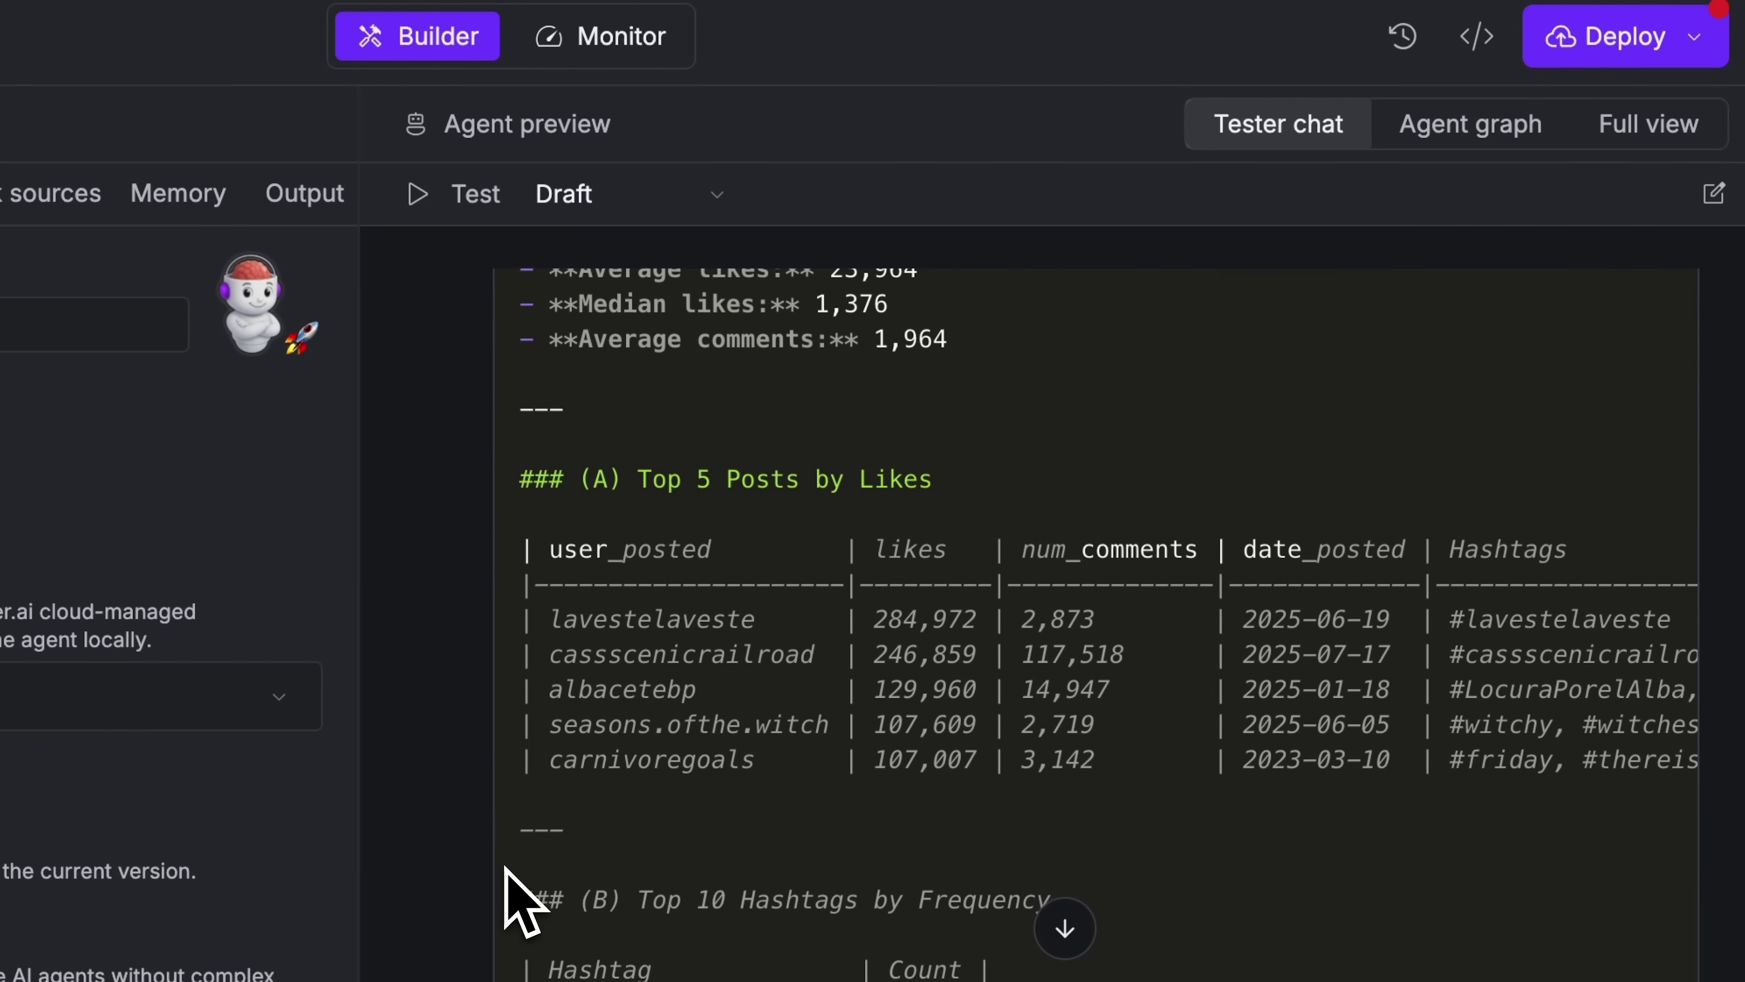
- Scroll down and open the sample download options for the dataset
{"action": "scroll", "coordinate": [505, 867], "scroll_direction": "down", "scroll_amount": 5}
{"action": "scroll", "coordinate": [505, 867], "scroll_direction": "down", "scroll_amount": 2}
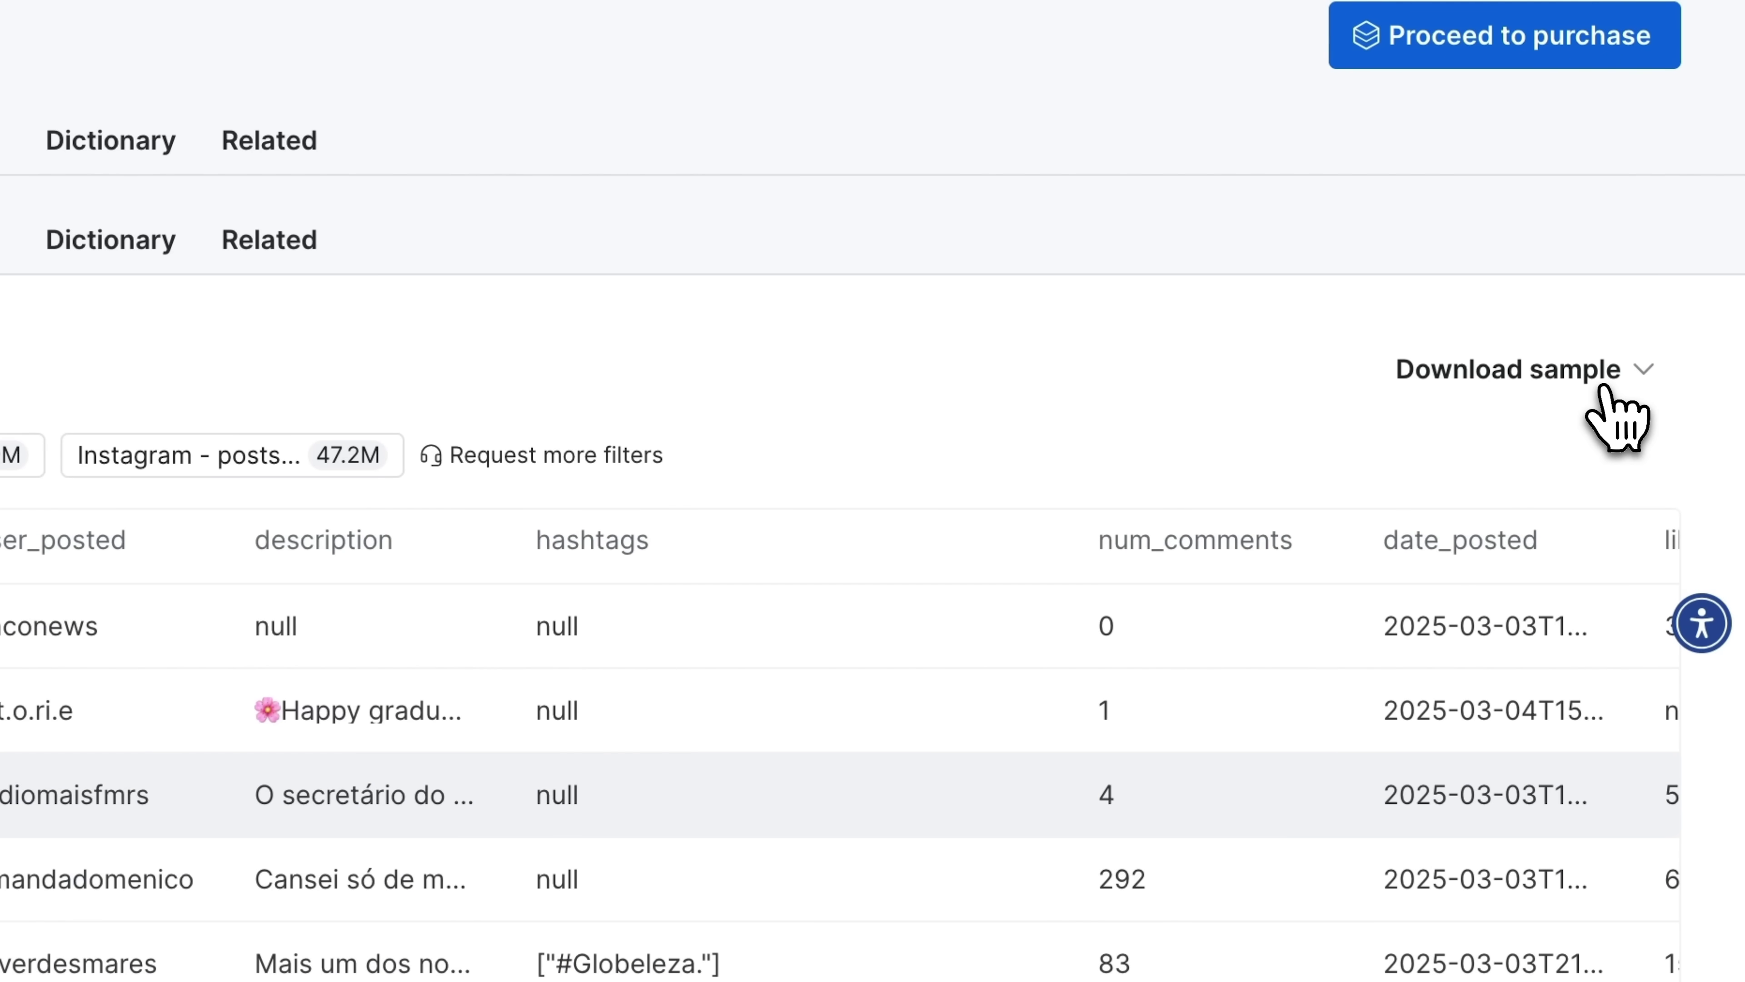
{"action": "left_click", "coordinate": [1604, 388]}
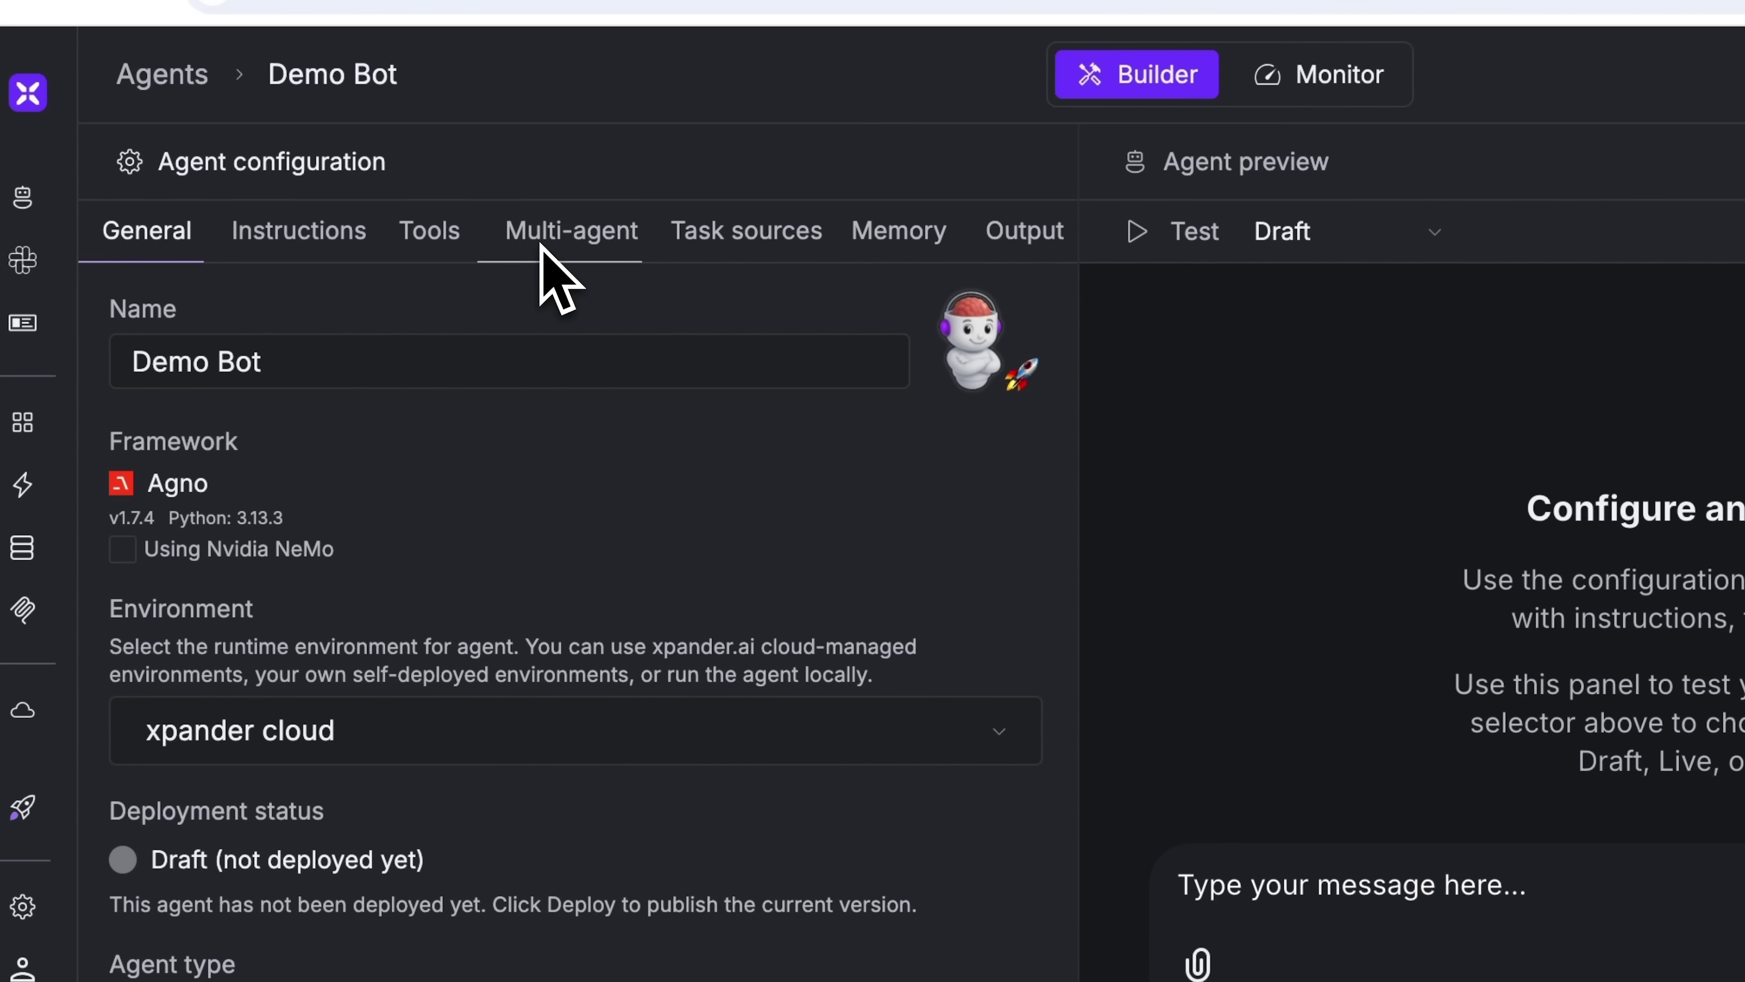
{"action": "mouse_move", "coordinate": [59, 603]}
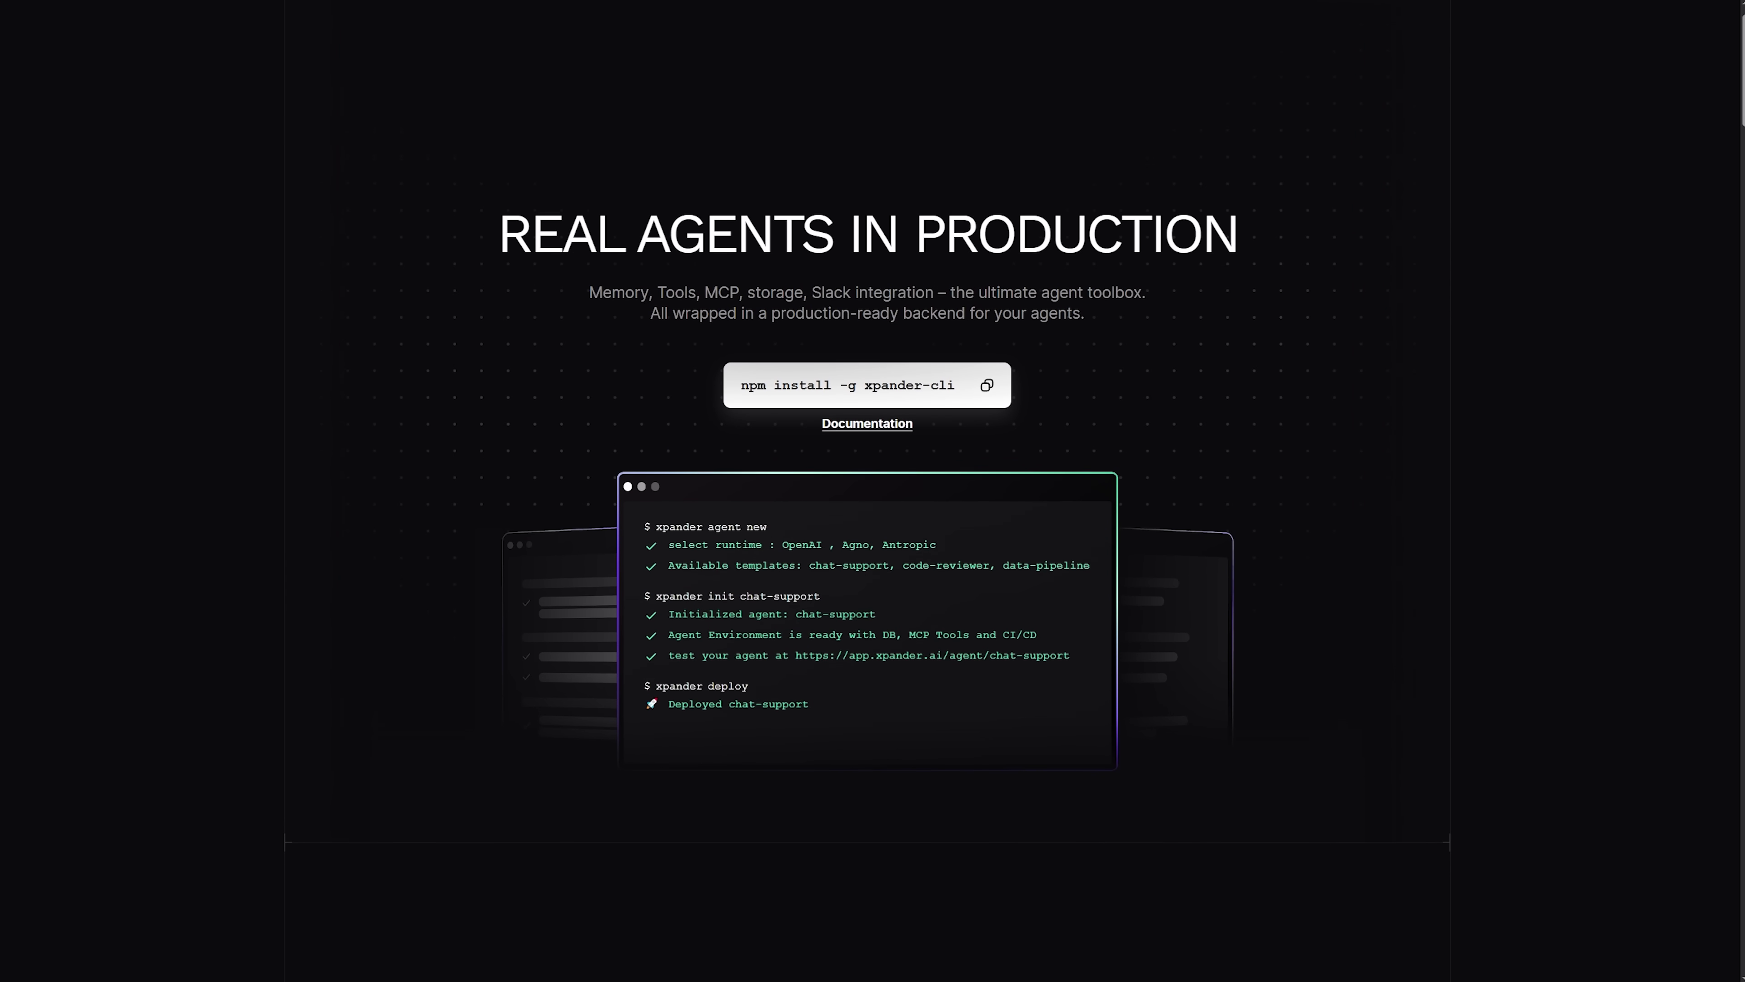
{"action": "scroll", "coordinate": [867, 491], "scroll_direction": "down", "scroll_amount": 1}
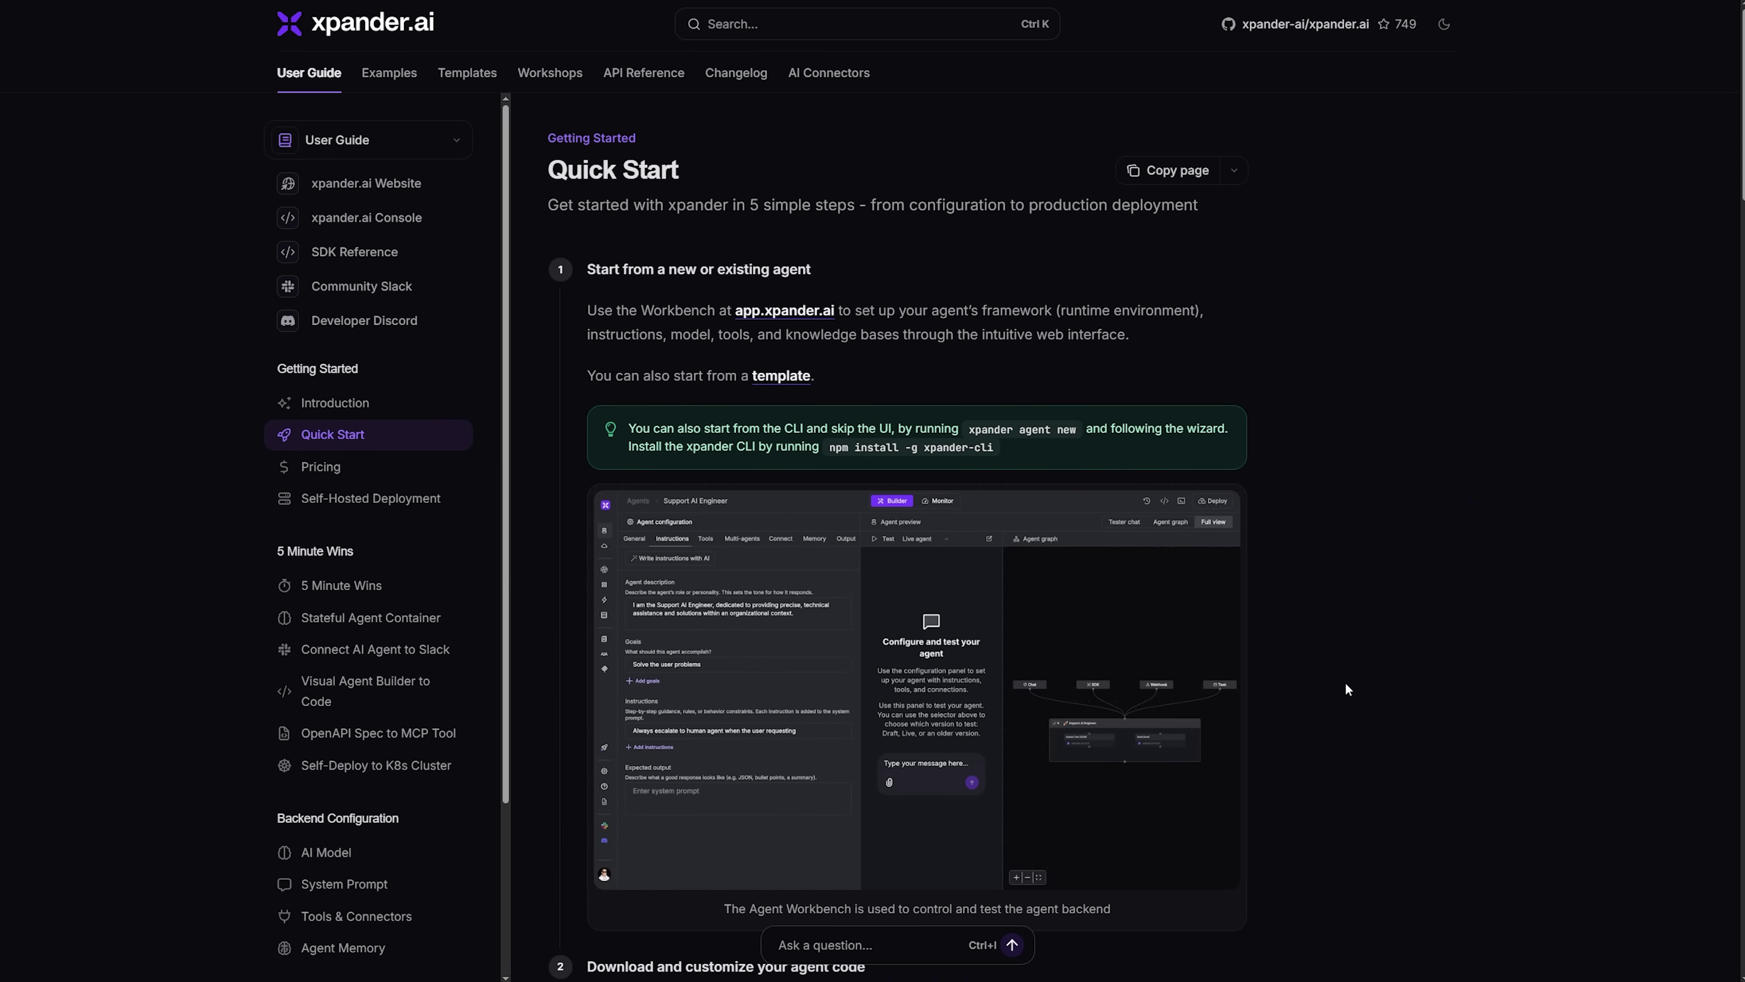
- Scroll the Quick Start page to step 2, downloading agent code with the init command
{"action": "scroll", "coordinate": [828, 569], "scroll_direction": "down", "scroll_amount": 6}
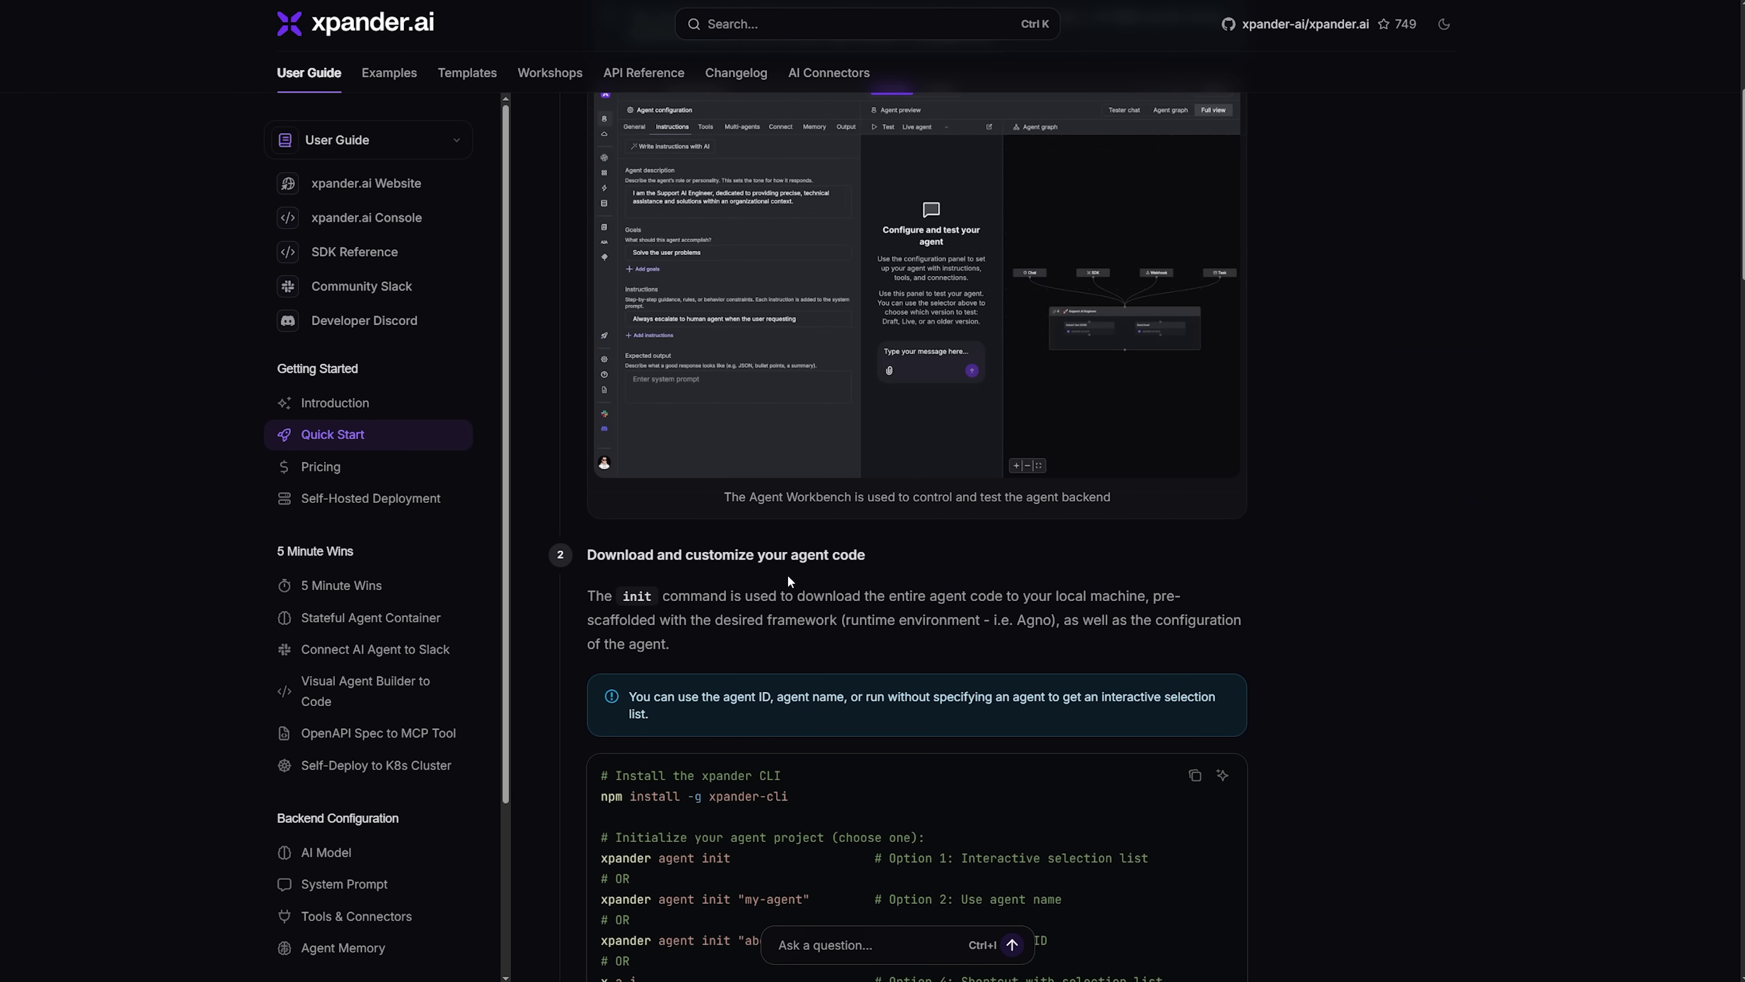